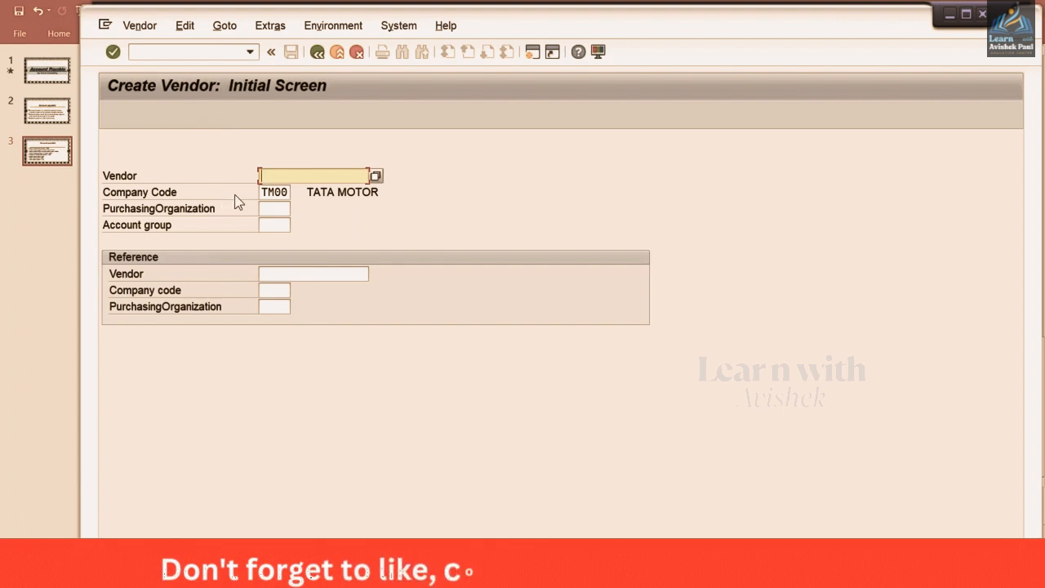
Enter account group TM00 for company code TM00, leaving vendor and purchasing organization blank, and continue
left_click(274, 193)
left_click(278, 225)
type("TM00")
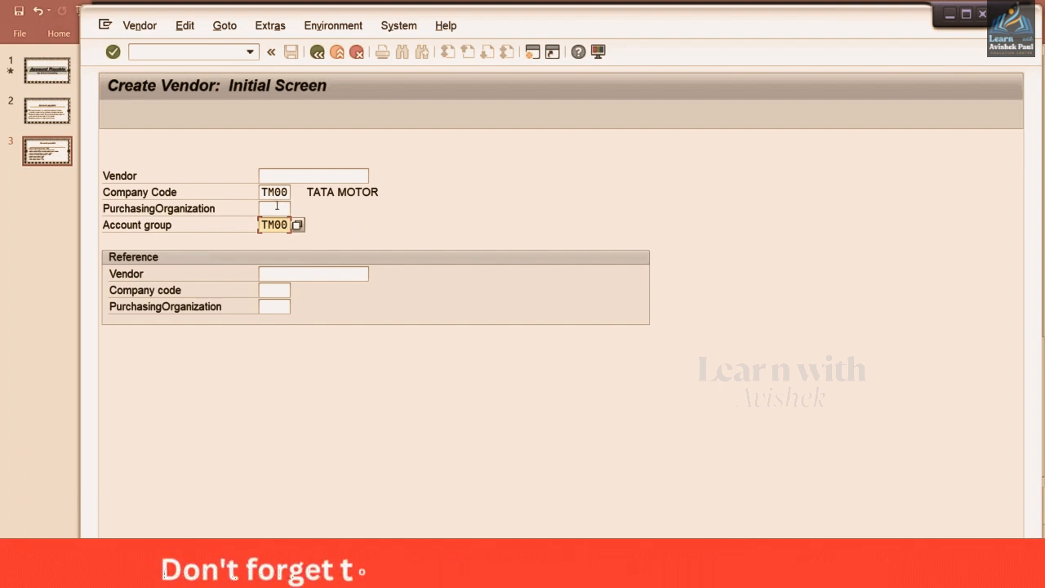
left_click(277, 207)
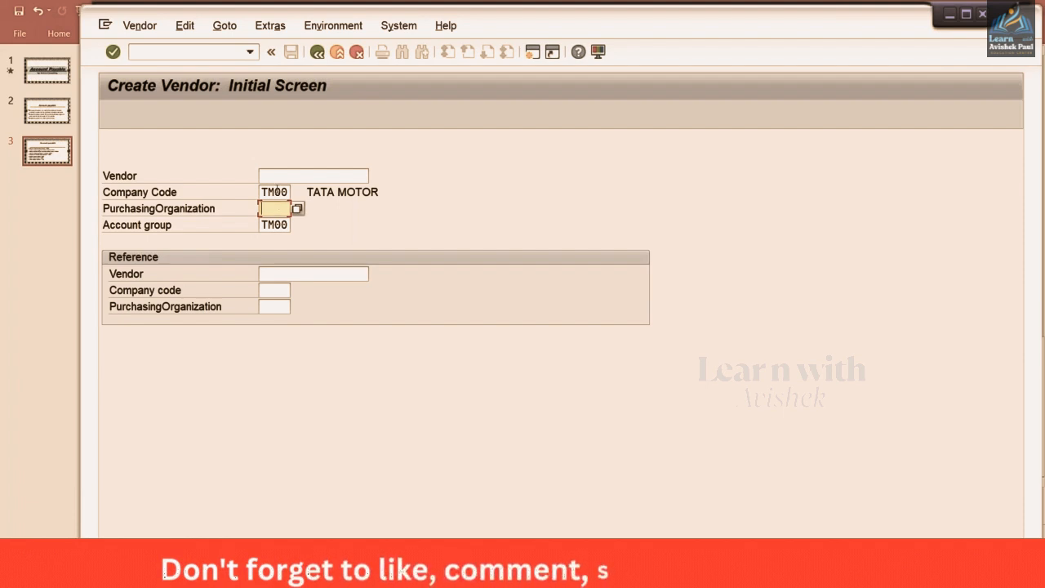
left_click(268, 224)
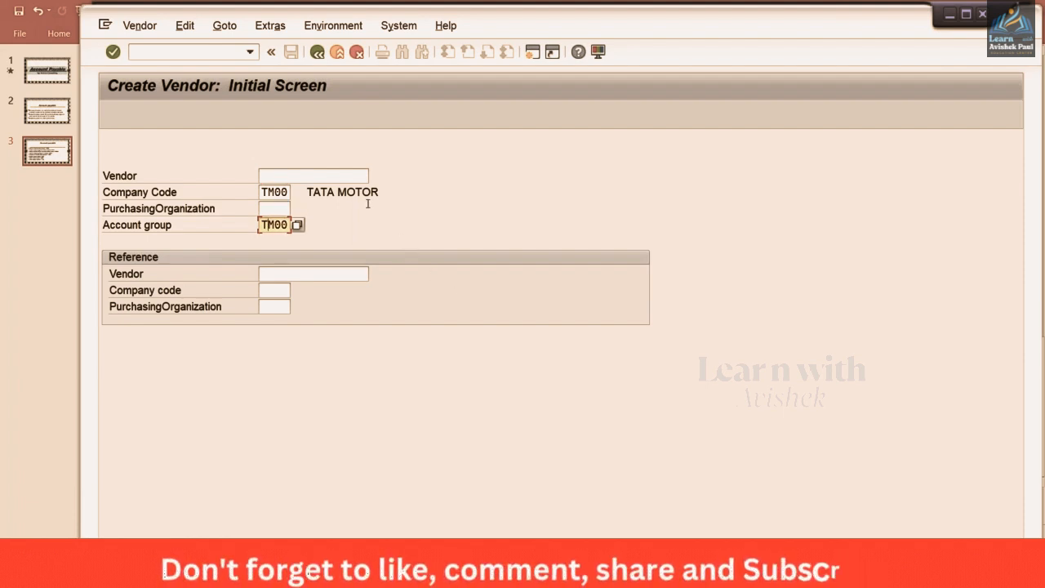
left_click(328, 178)
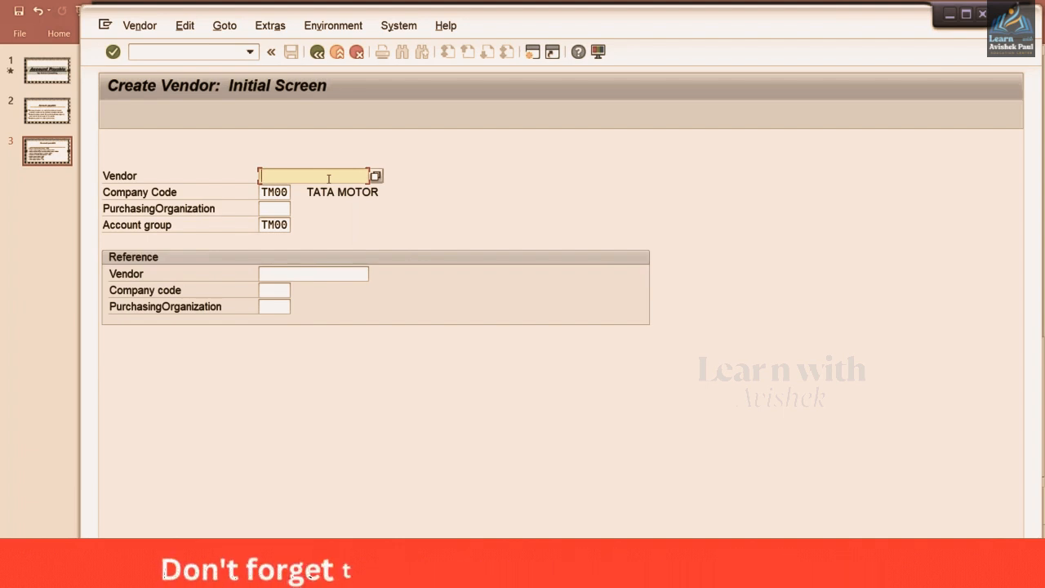
key("Return")
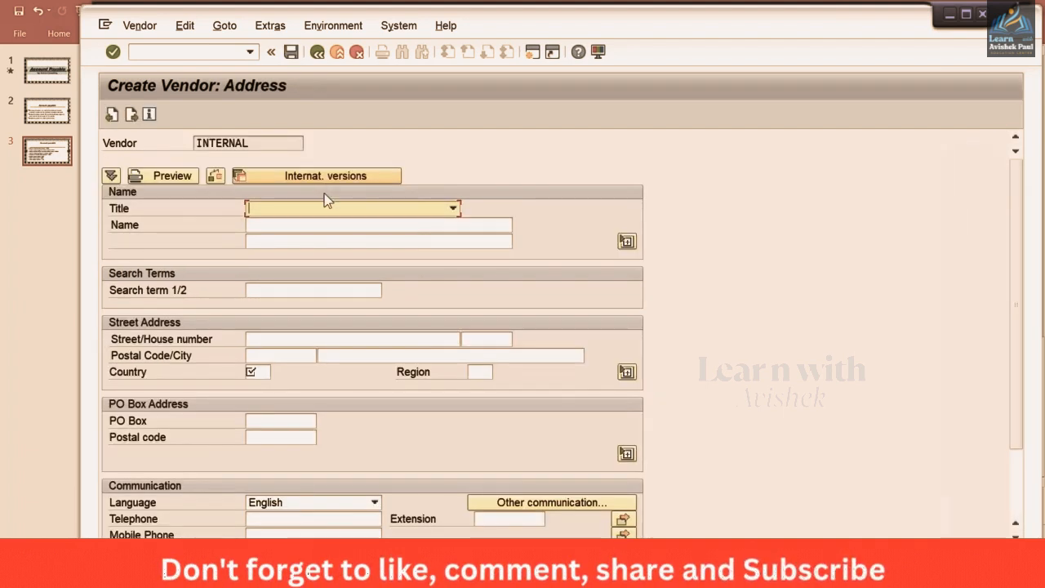
Enter TEST VENDOR_TM00 as the vendor name, picked from the input history
left_click(282, 226)
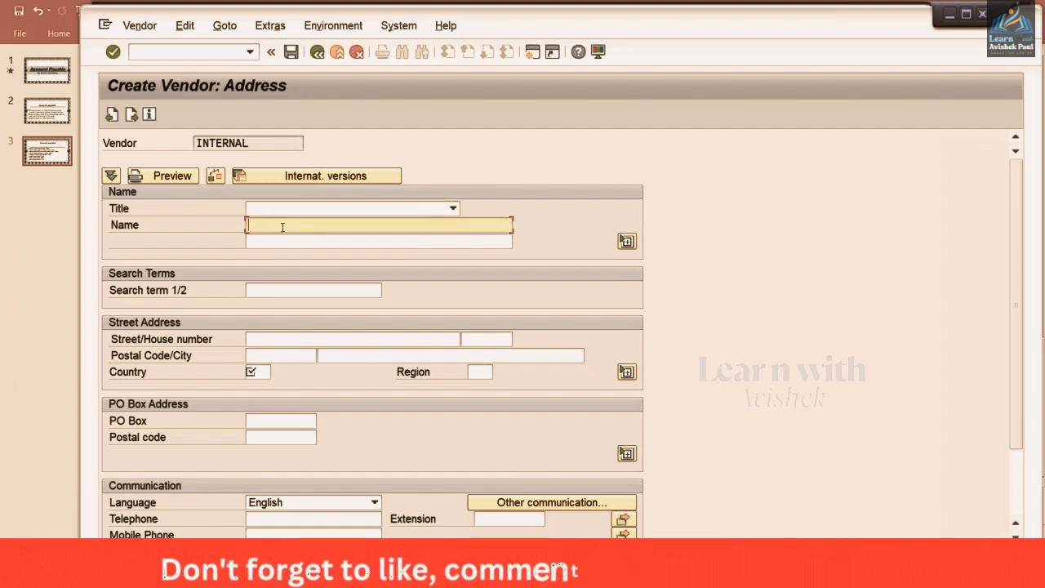
type("TEST")
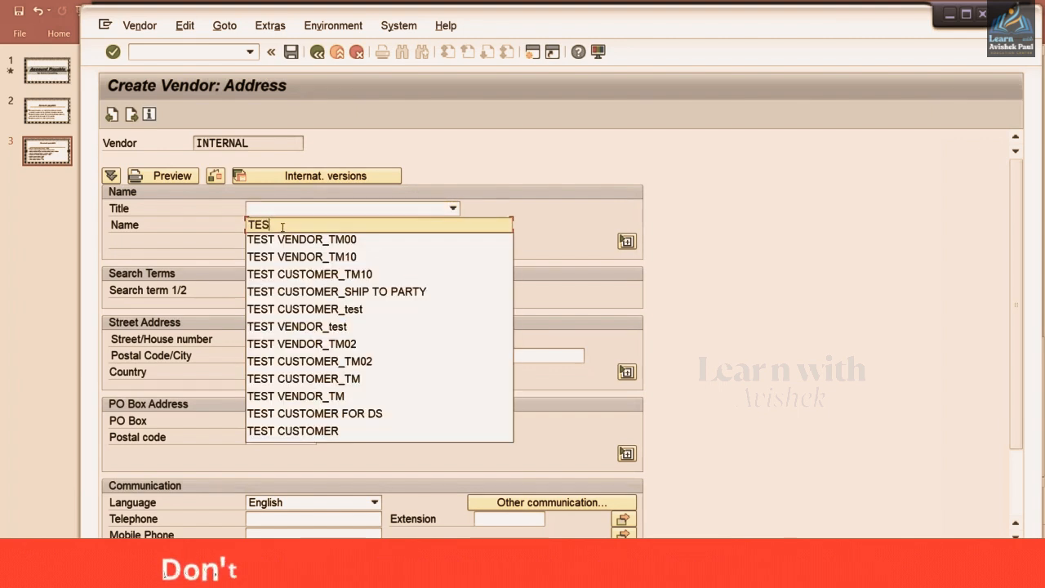
left_click(304, 239)
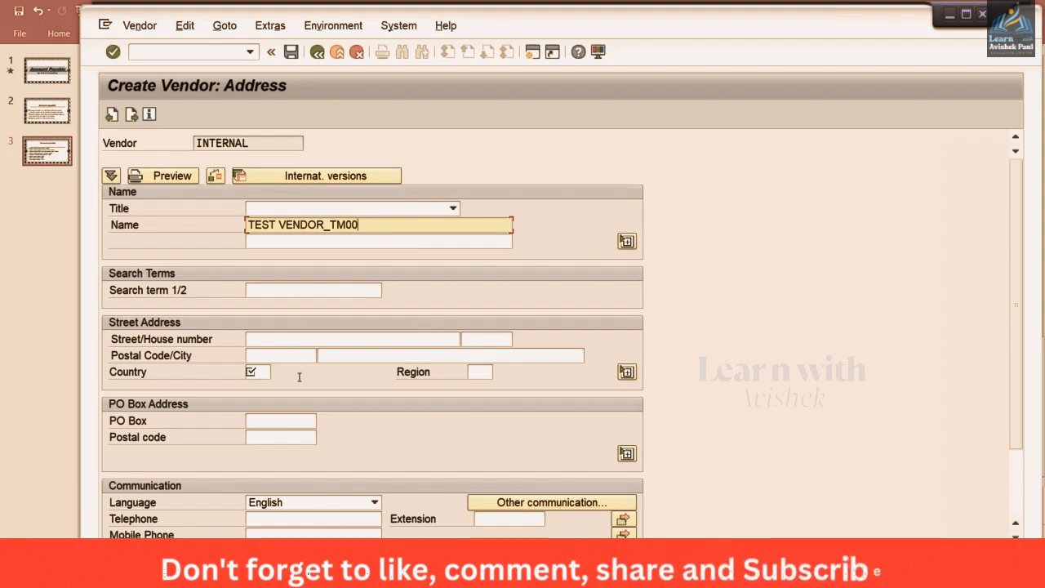
left_click(278, 339)
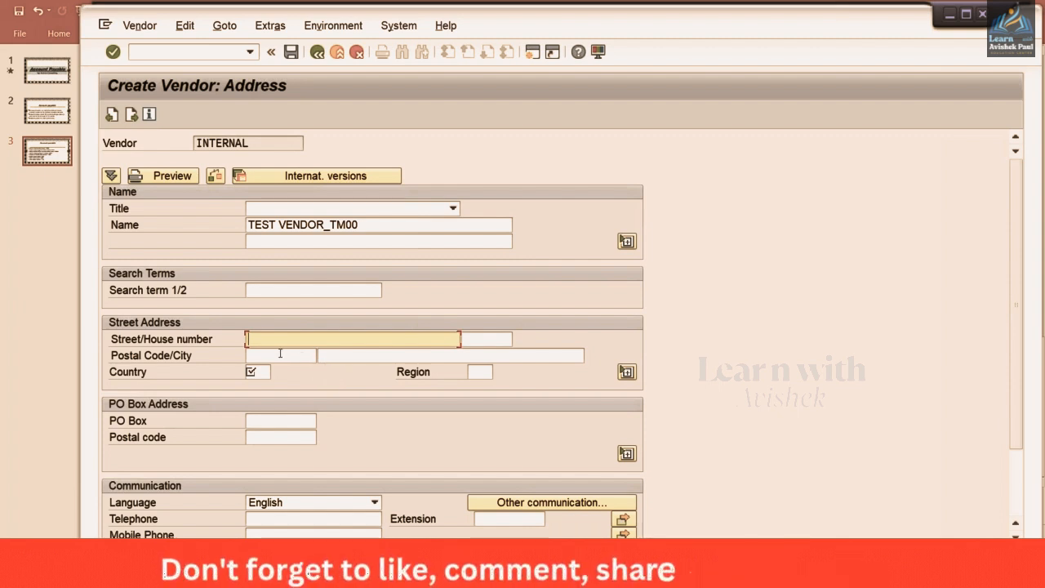
left_click(280, 353)
left_click(371, 354)
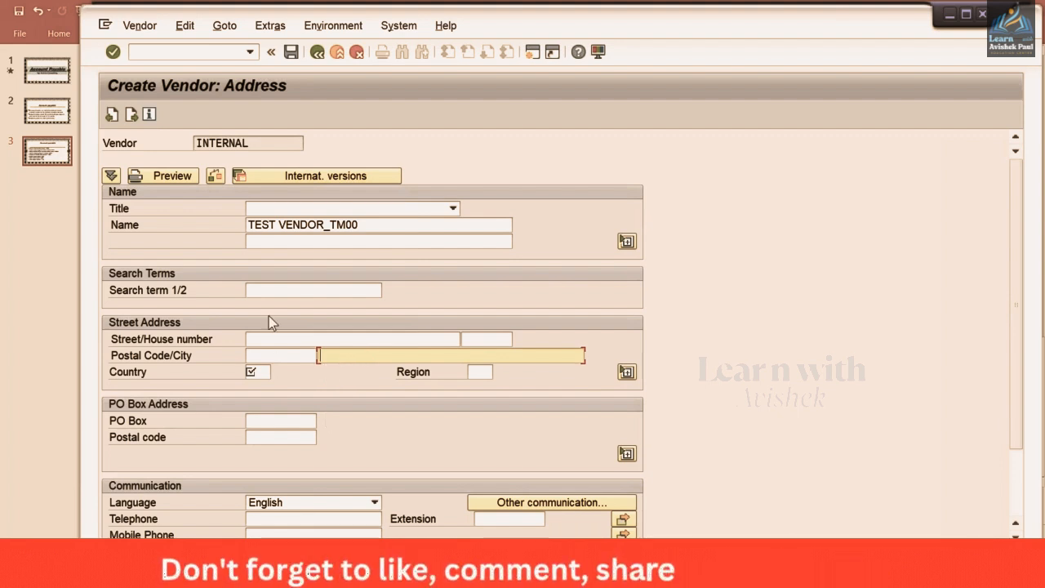
left_click(261, 341)
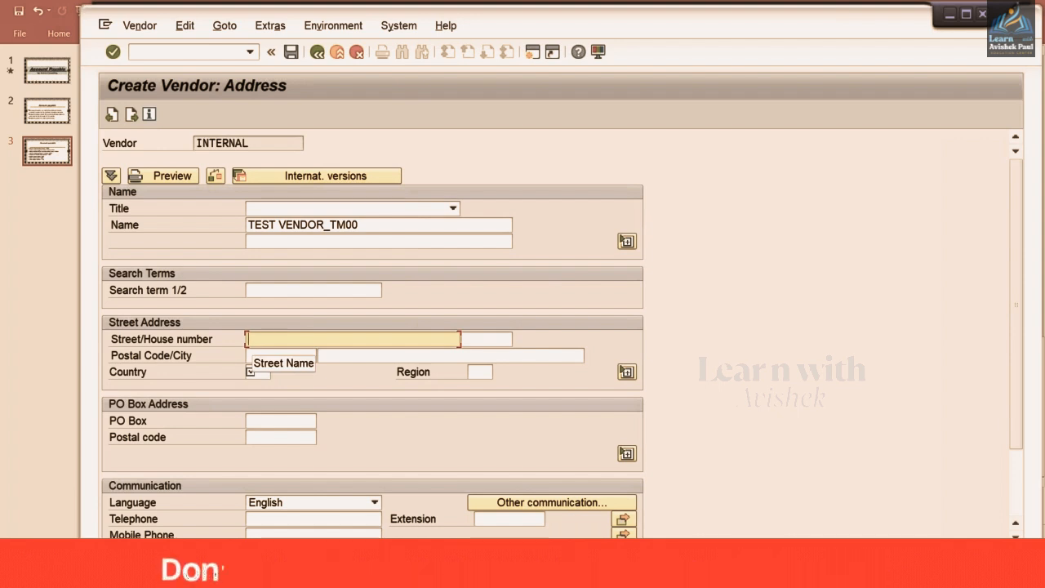
Enter street TEST STREET, postal code 123456 and city NEW DELHI
type("TEST ST")
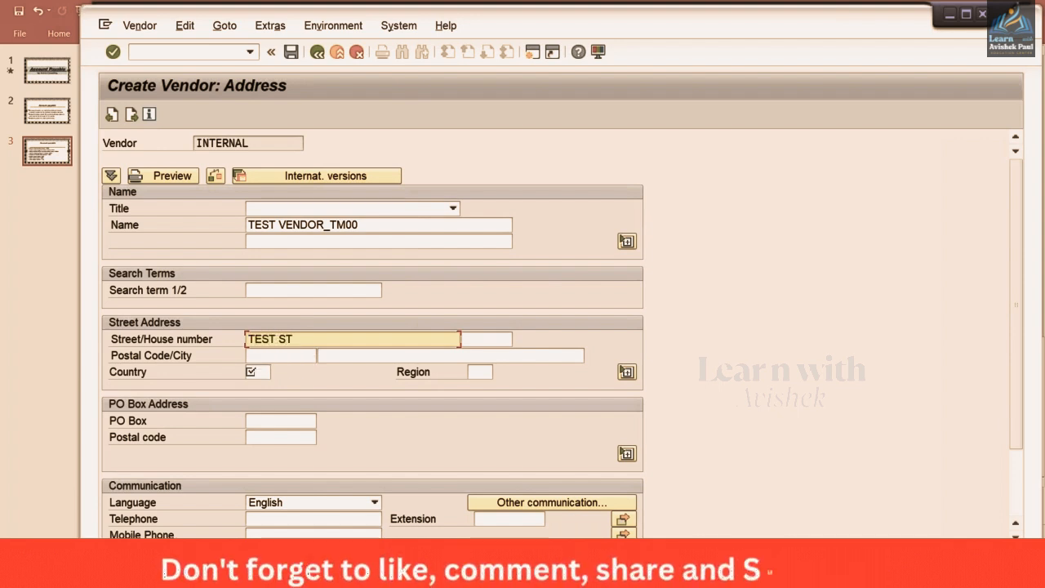
type("REET")
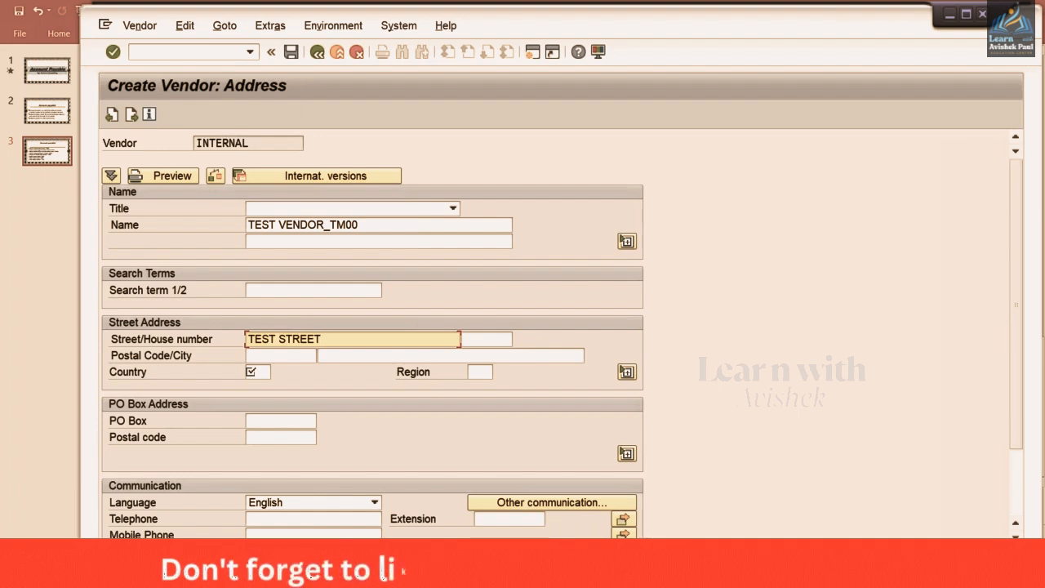
key("Tab")
key("Tab")
type("1")
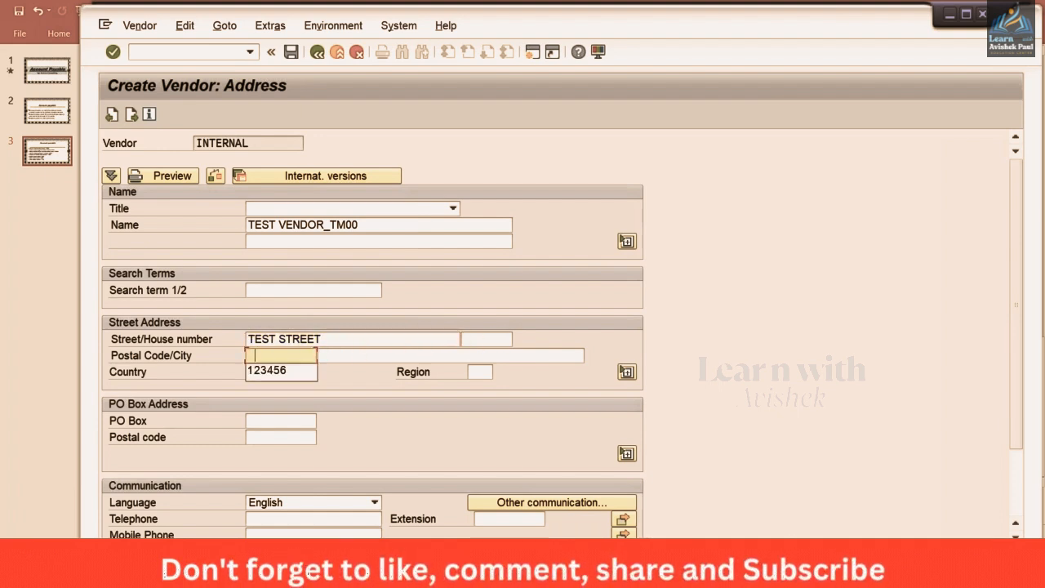
key("Down")
key("Return")
key("Tab")
key("space")
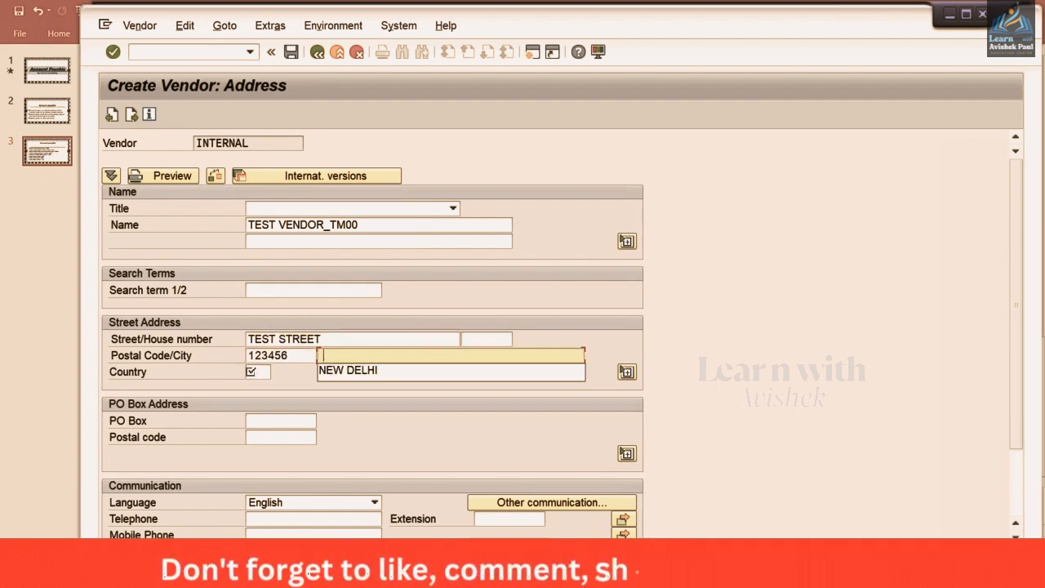
key("Down")
key("Return")
Set the country to IN and the region to 30 (Delhi)
key("Tab")
key("Tab")
key("shift+Tab")
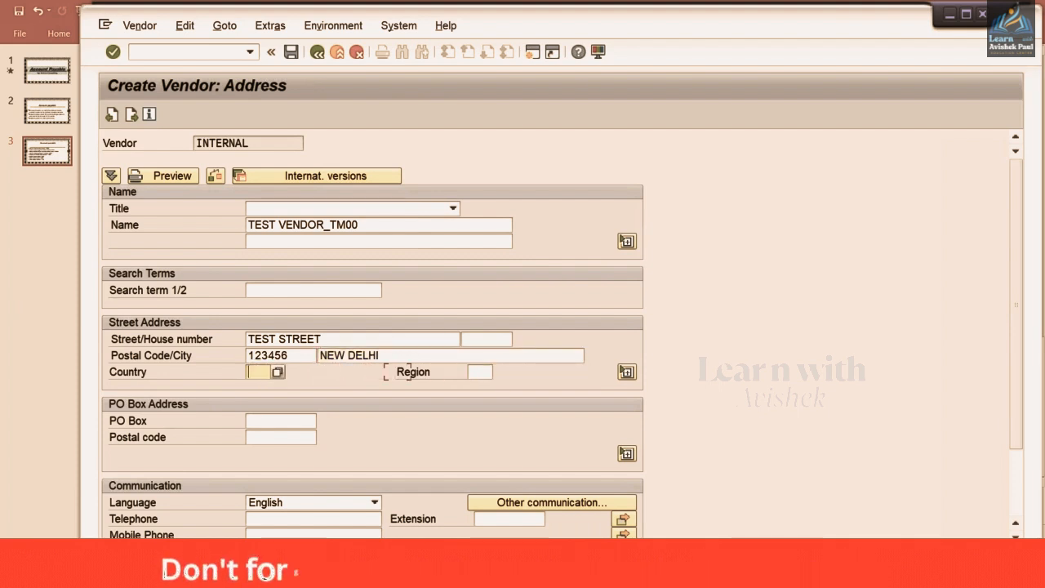
key("space")
key("Down")
key("Return")
key("Tab")
key("Tab")
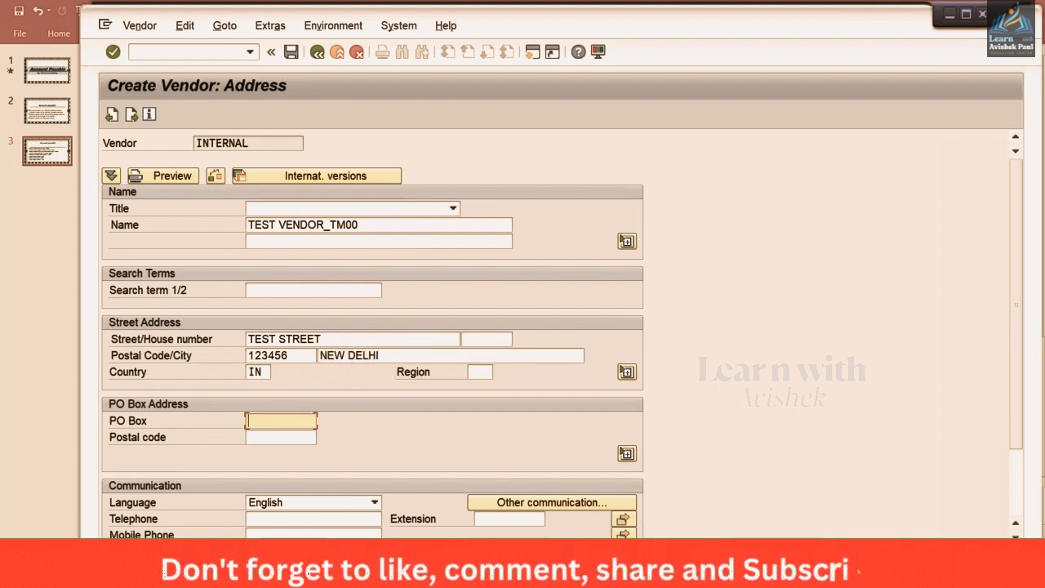
left_click(483, 371)
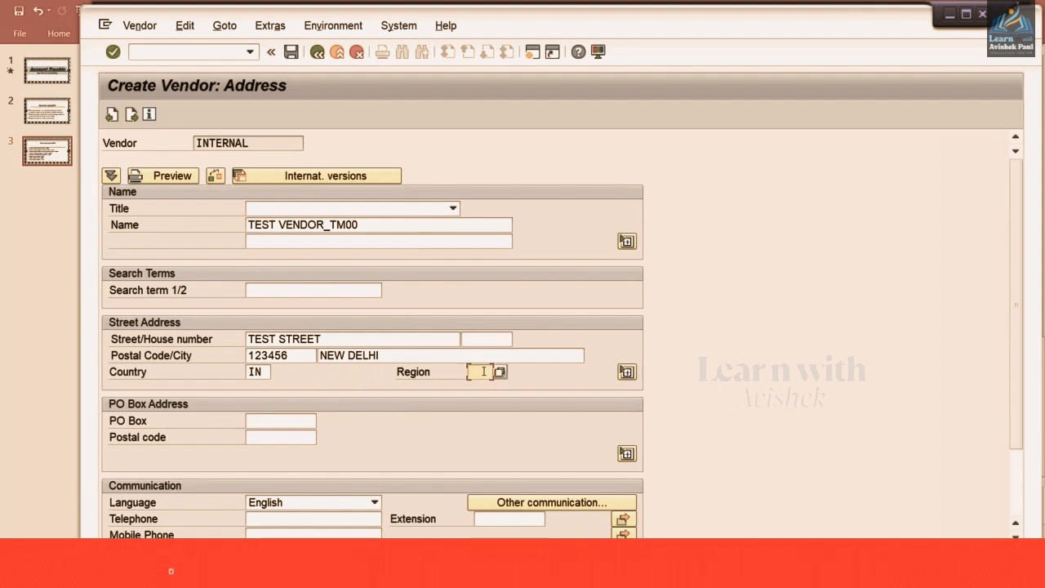
type("01")
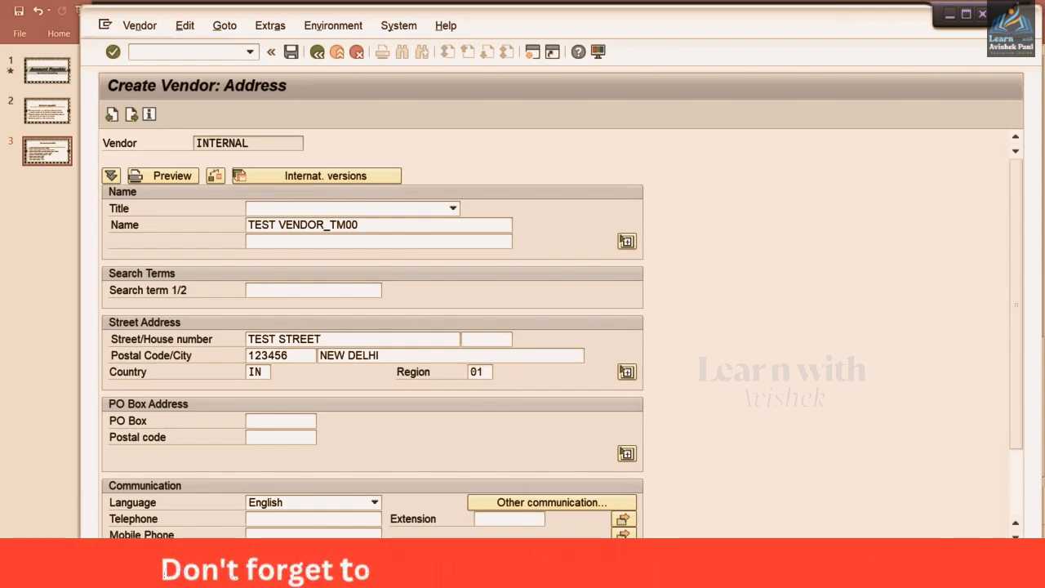
left_click(500, 372)
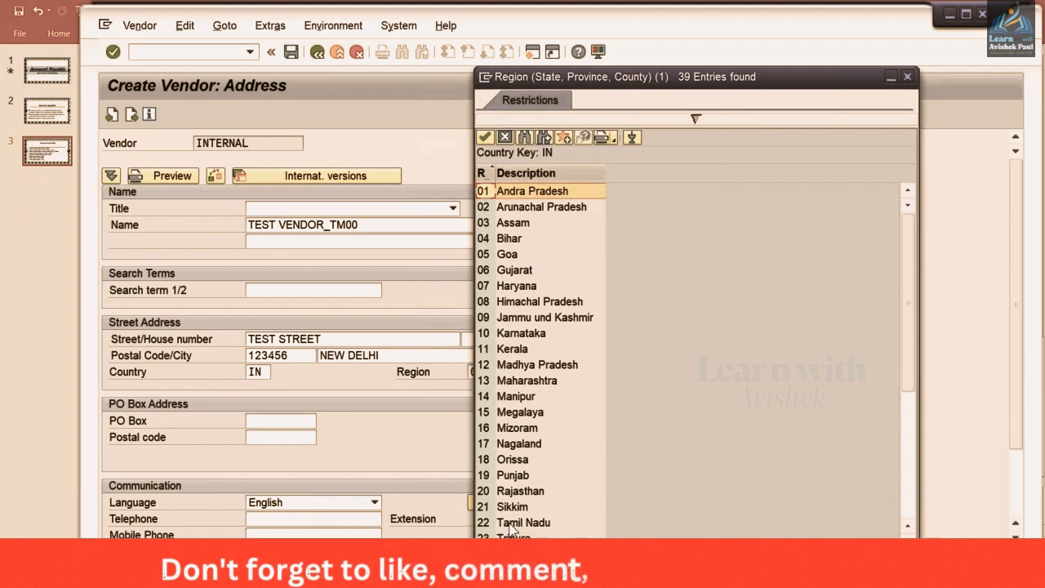
scroll(509, 529, "down", 3)
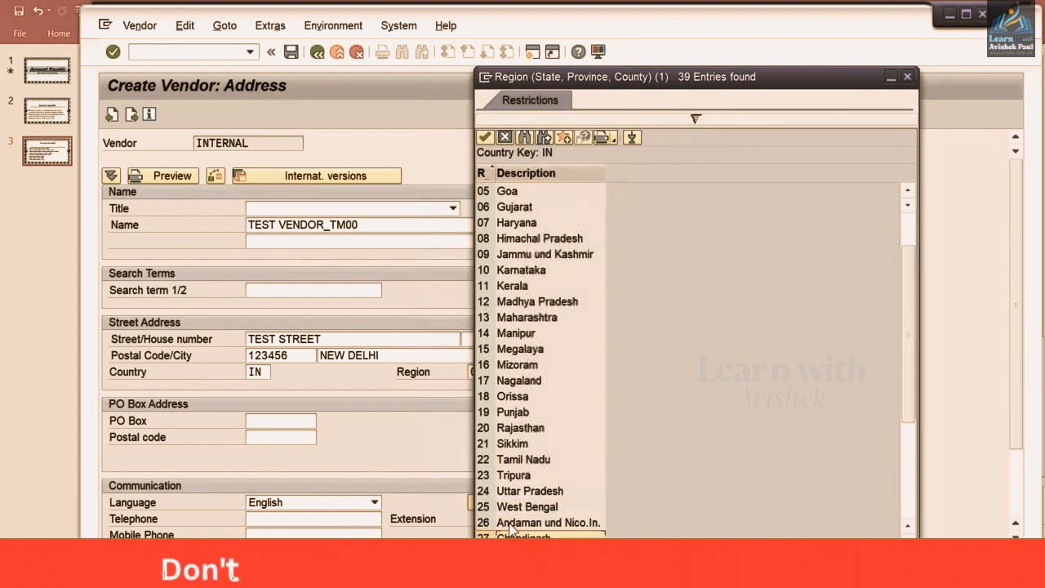
scroll(510, 528, "down", 1)
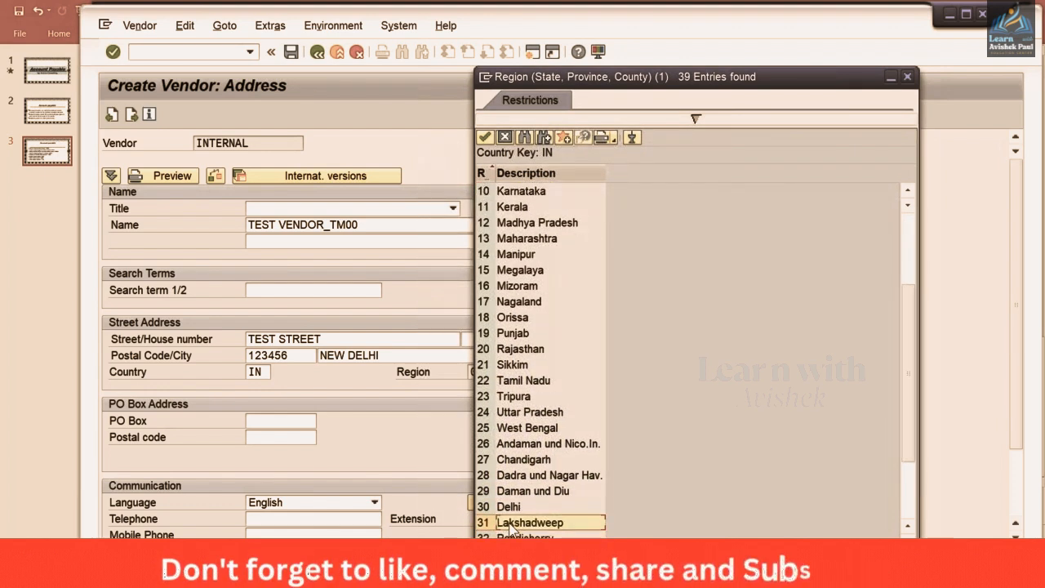
left_click(509, 511)
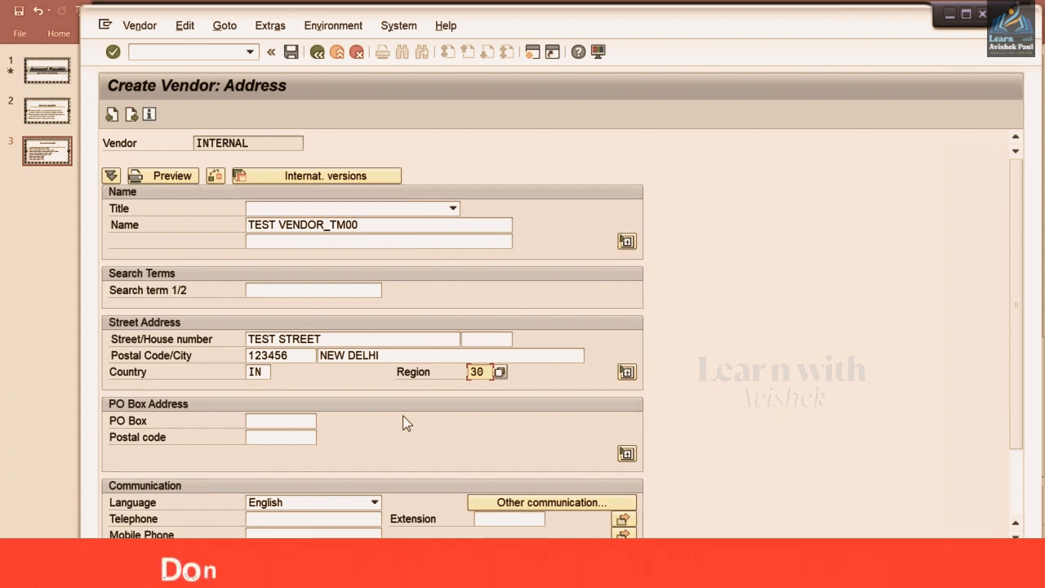
Record PO Box 12233 and continue to the vendor control data
left_click(272, 420)
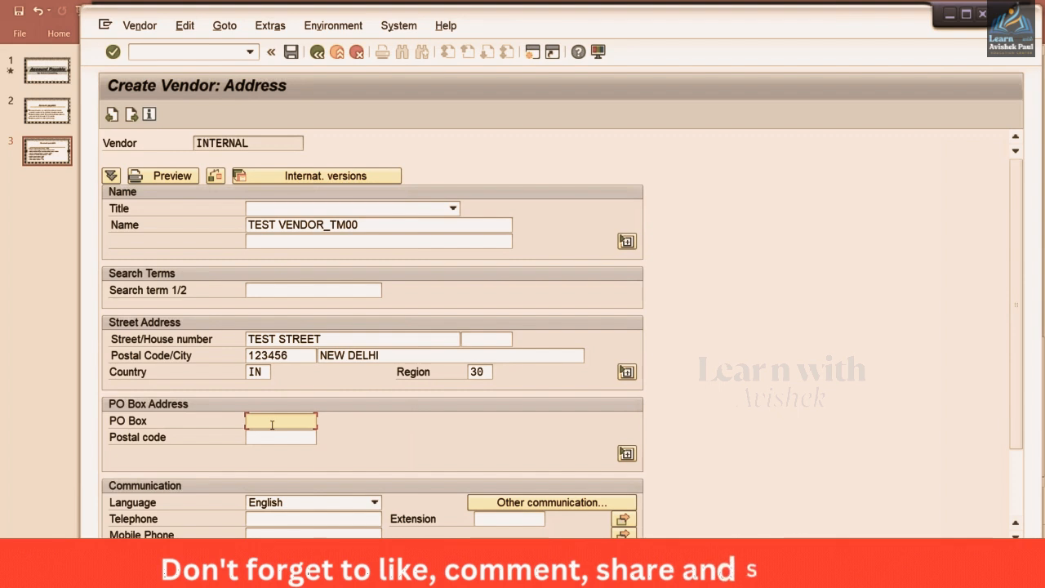
key("Down")
key("Return")
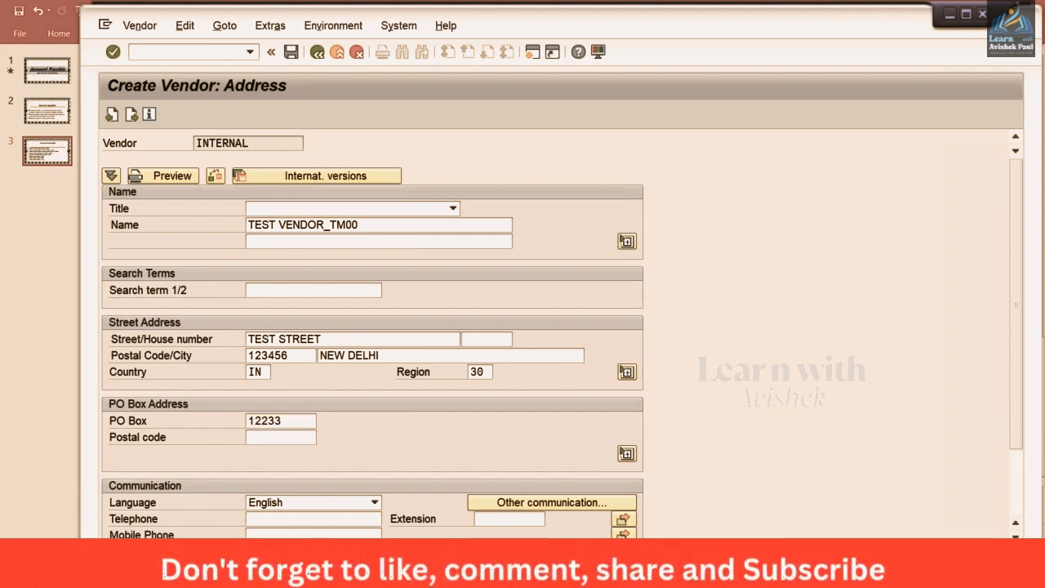
key("Return")
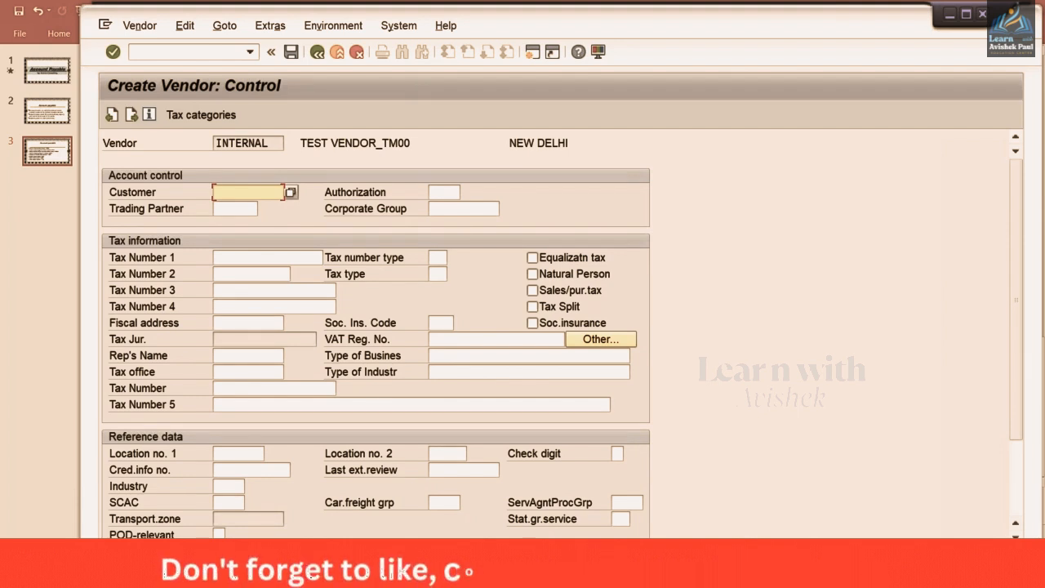
Leave Tax Numbers 1–4 and the Customer field blank and continue to payment transactions
left_click(259, 258)
left_click(251, 274)
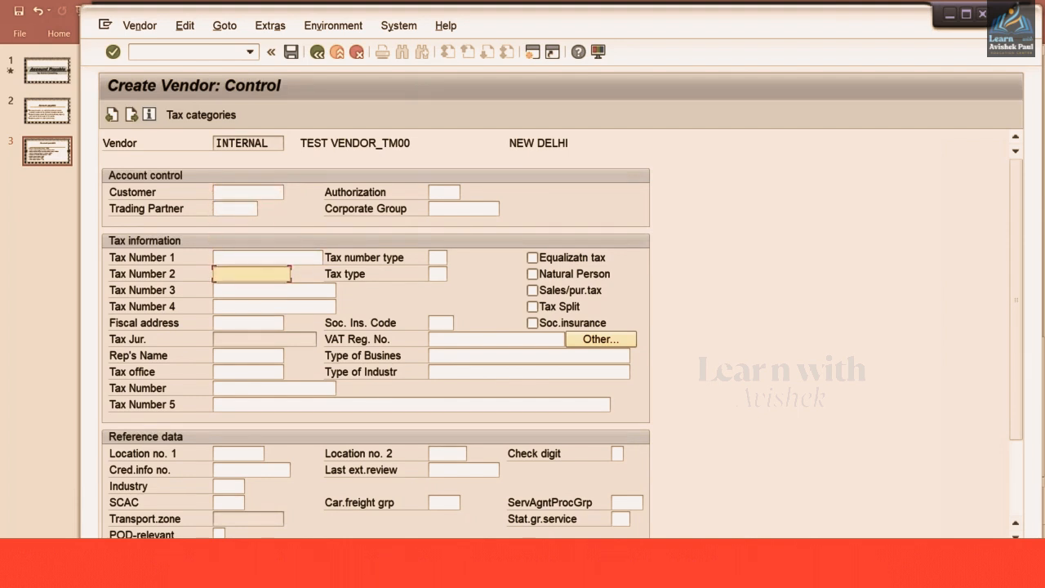
left_click(259, 290)
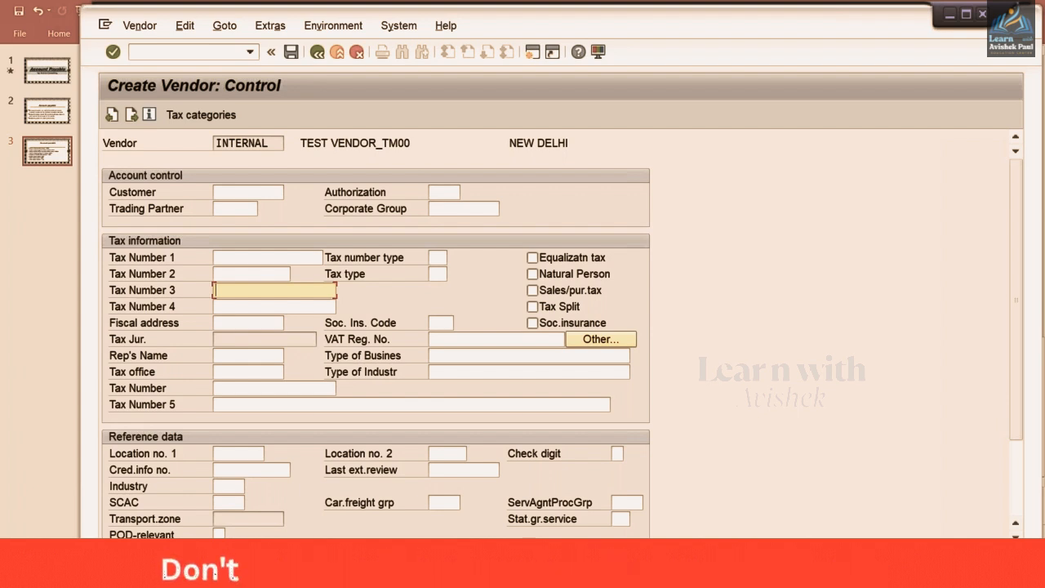
left_click(234, 275)
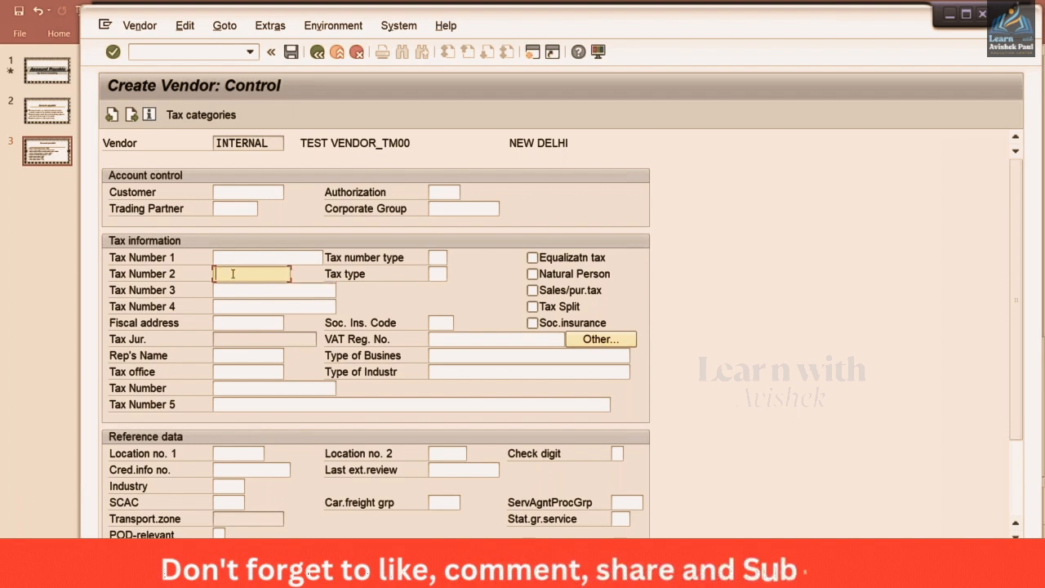
left_click(235, 258)
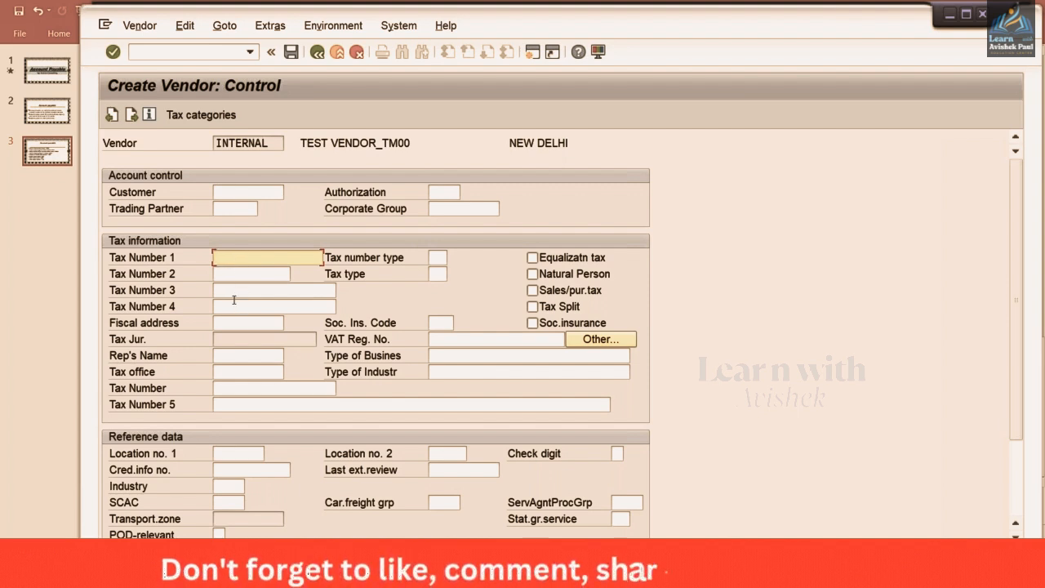
left_click(232, 291)
left_click(234, 306)
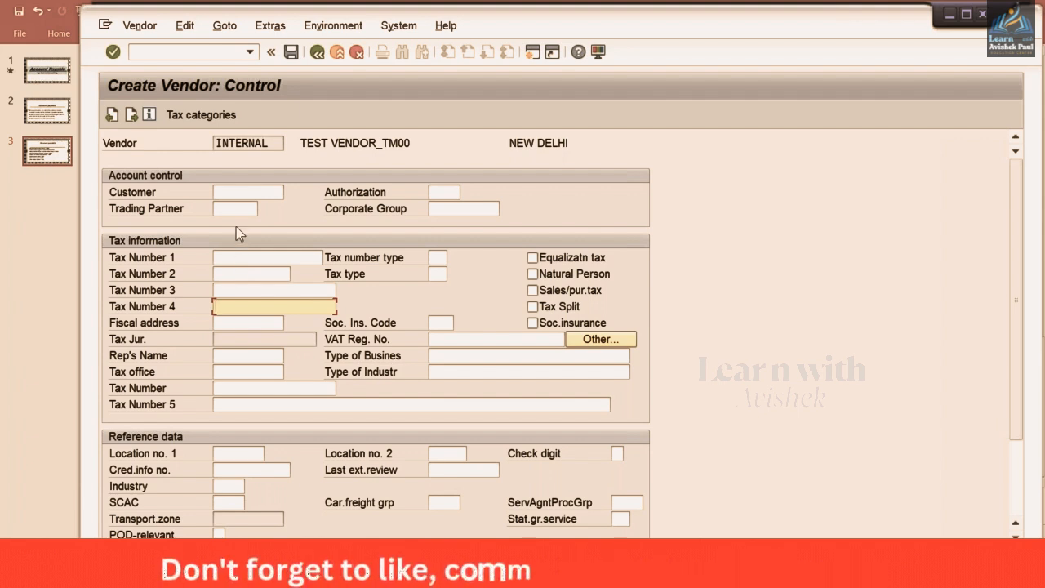
left_click(227, 193)
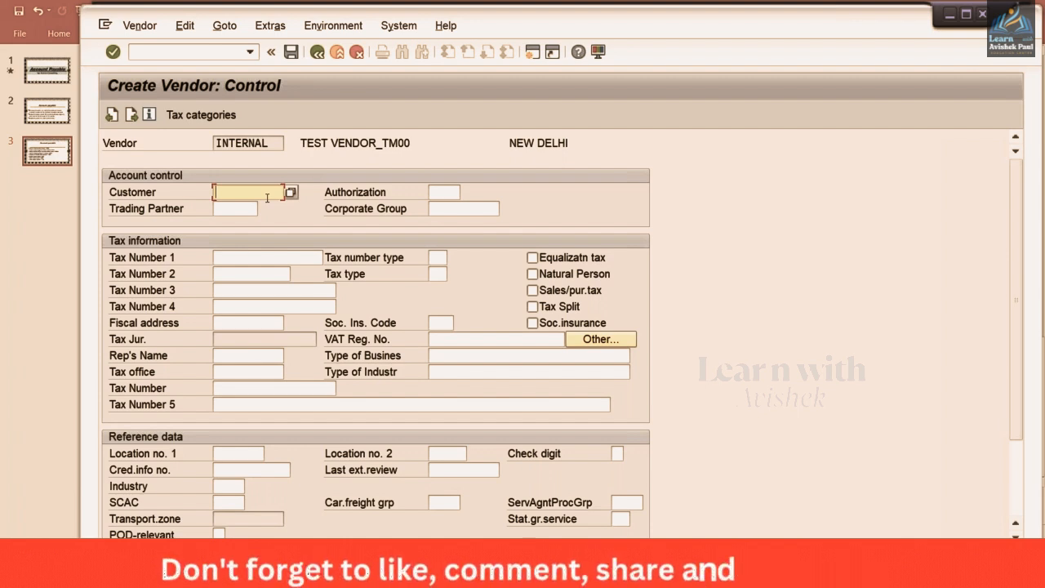
key("Return")
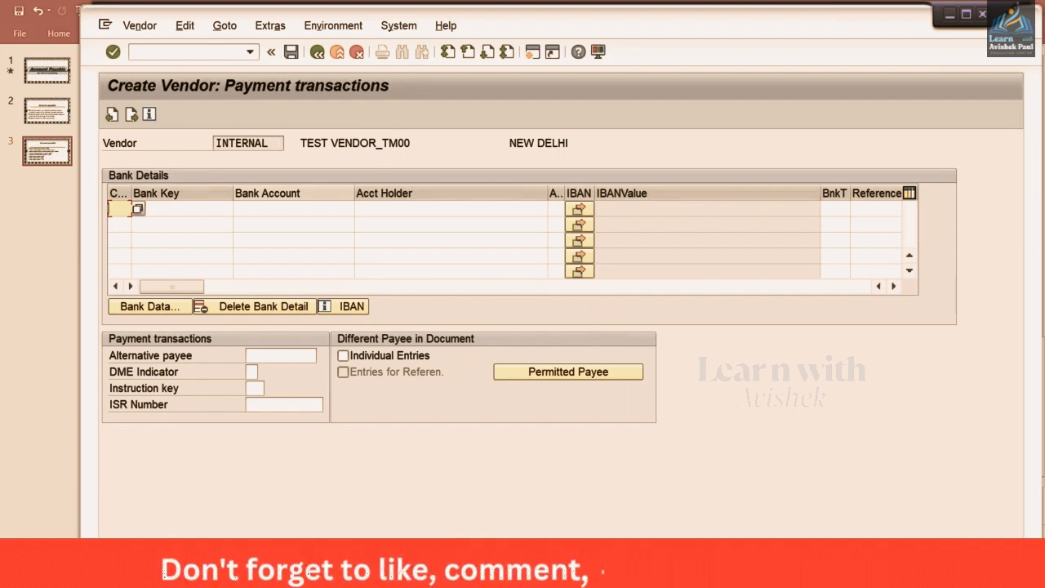
Fill bank details row 1 with country IN, bank key HDFC and the bank account number
type("IN")
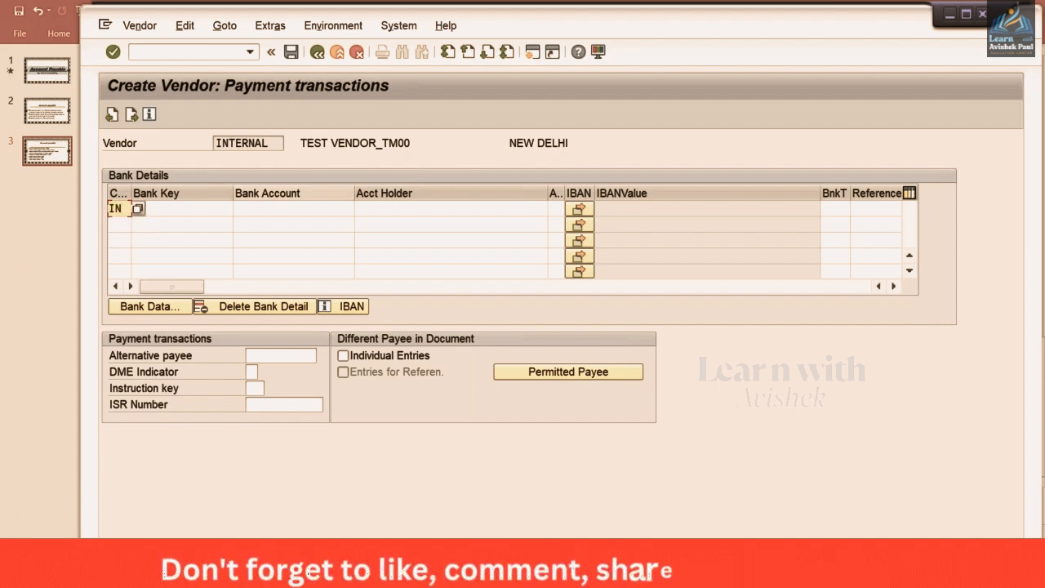
key("Tab")
type("HDFC")
key("Tab")
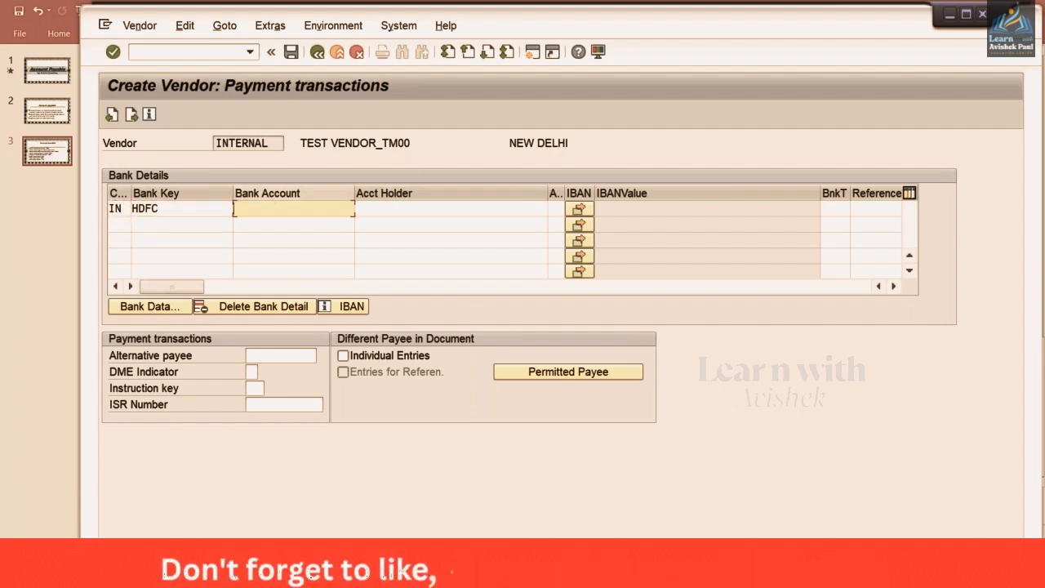
key("Tab")
key("Down")
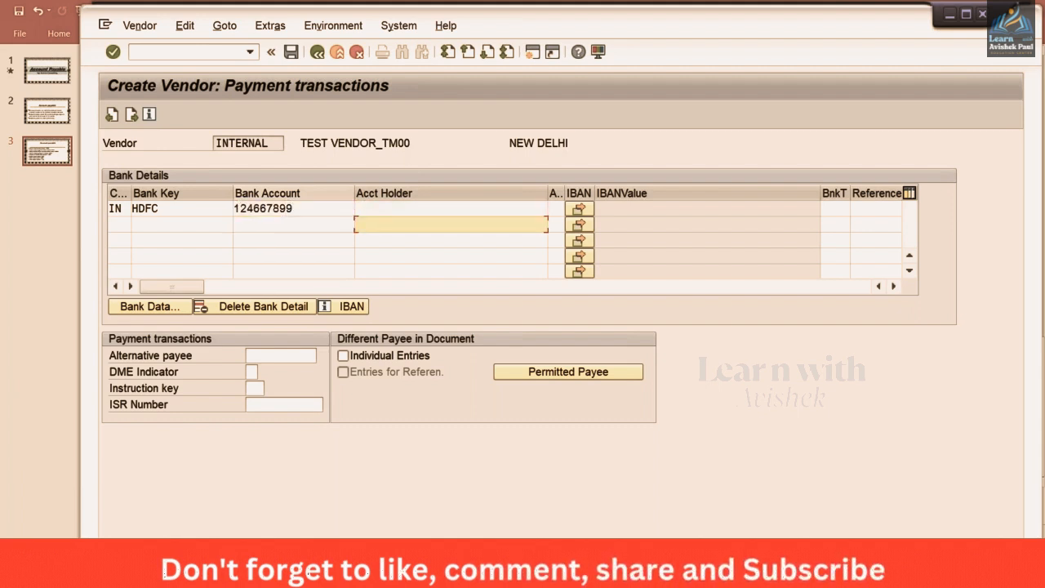
key("Up")
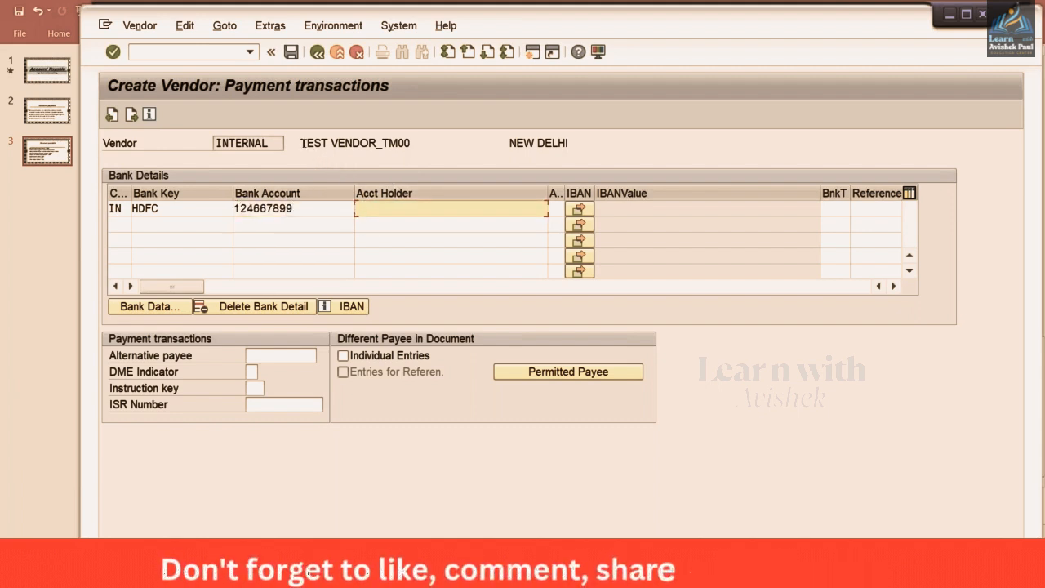
Copy TEST VENDOR from the vendor name into row 1's account holder
left_click_drag(302, 142, 378, 139)
key("ctrl+c")
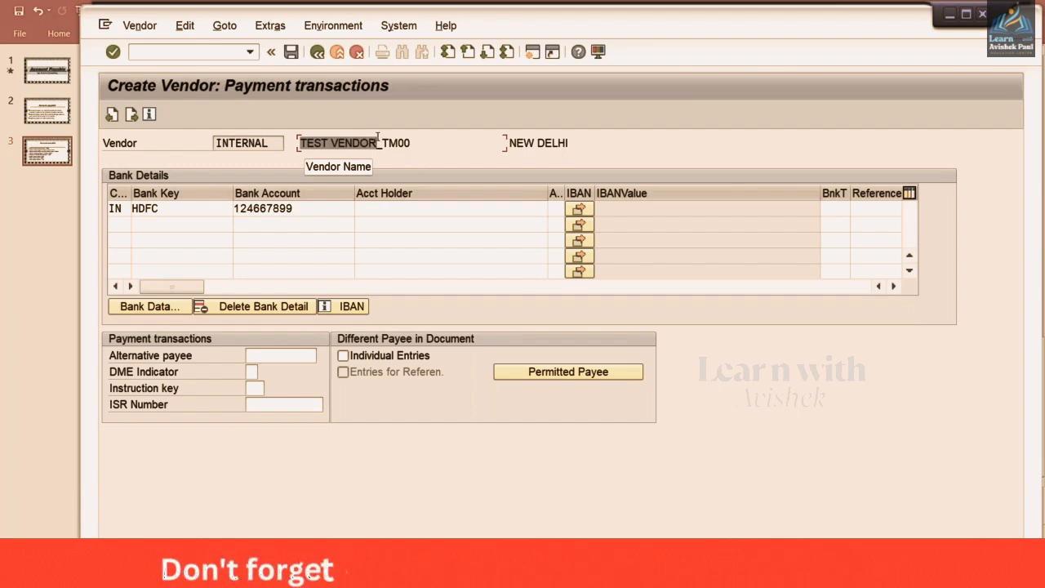
left_click(378, 141)
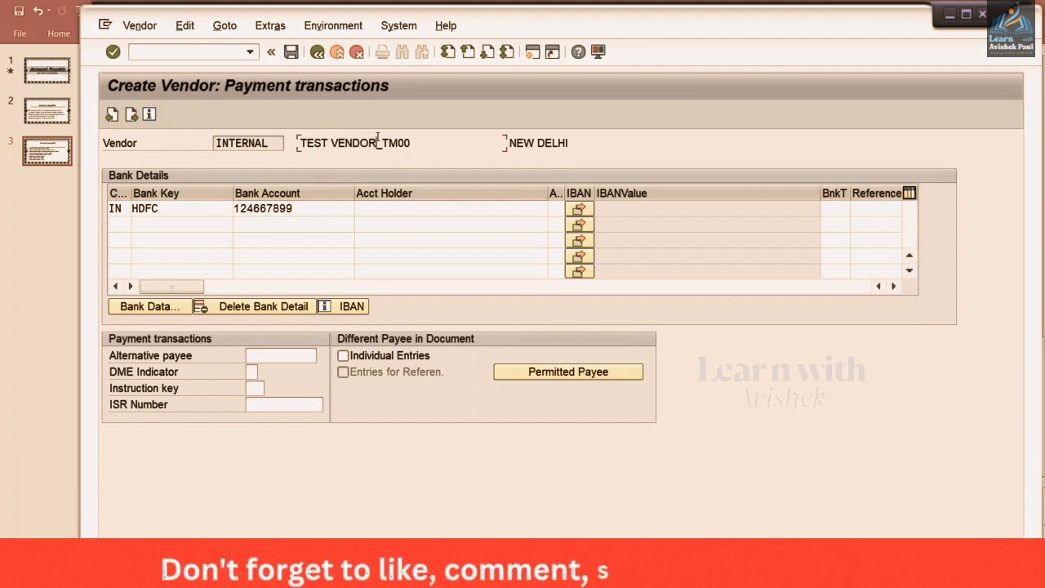
left_click(375, 211)
key("ctrl+v")
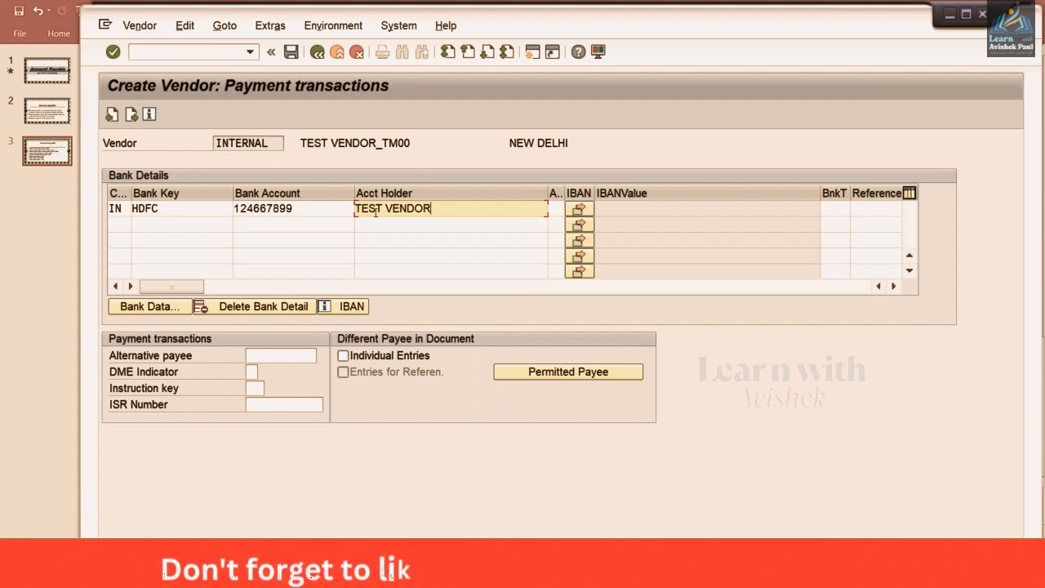
left_click(315, 209)
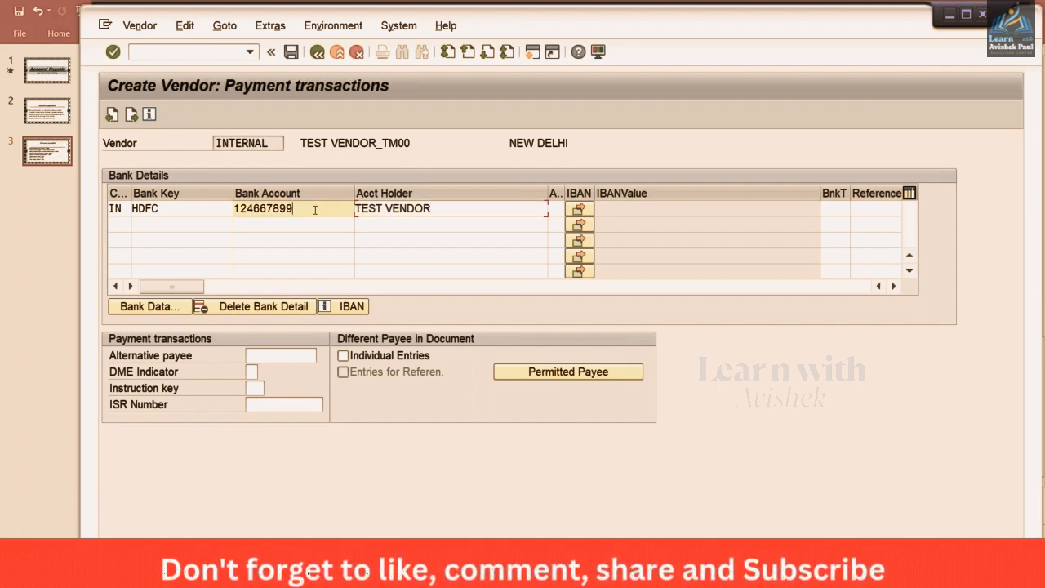
left_click(445, 206)
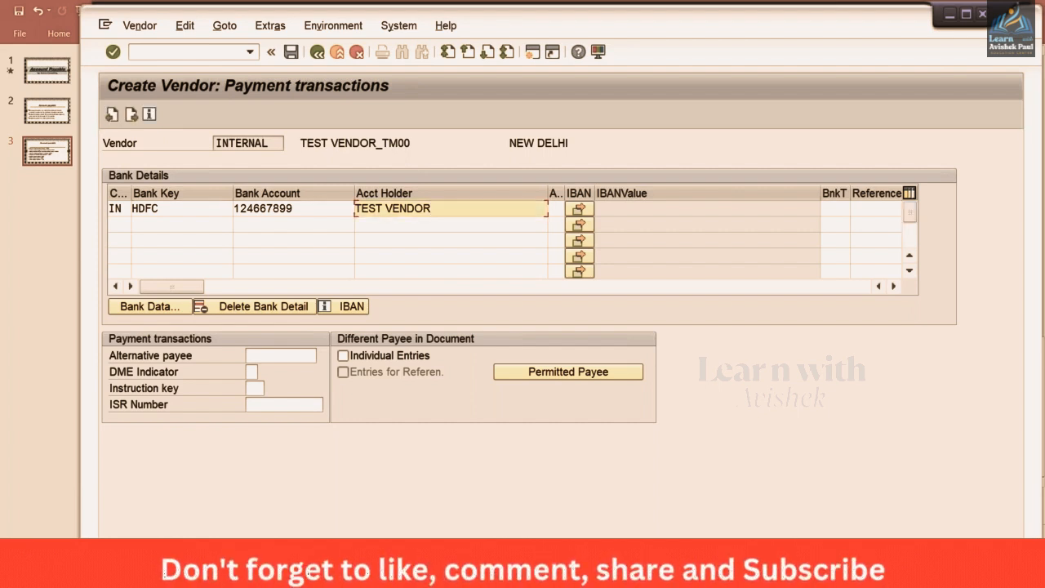
On Contact persons, add a contact with a first name and the name CONSULTING
key("Return")
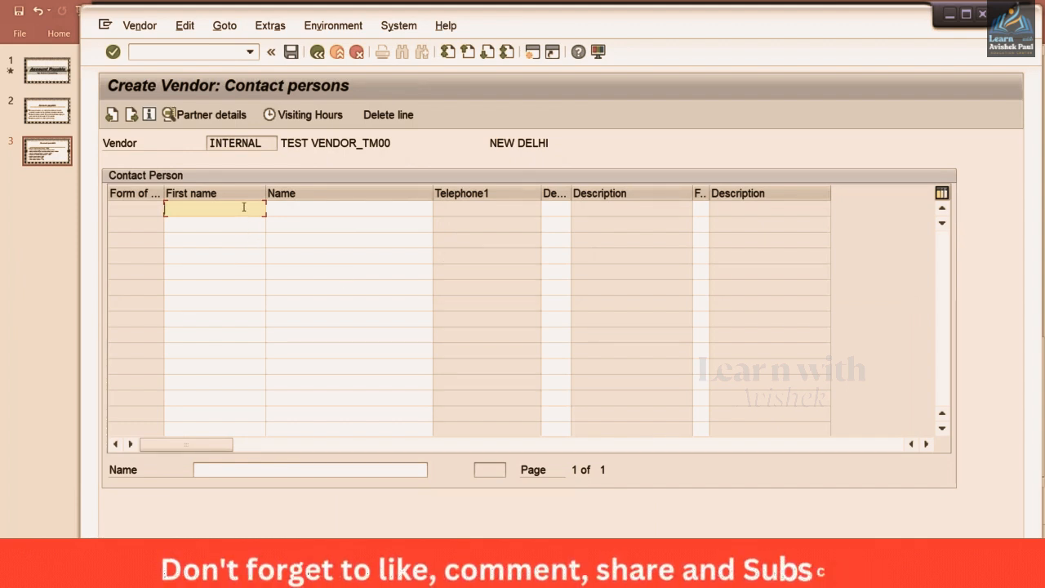
type("KU")
key("Down")
key("Return")
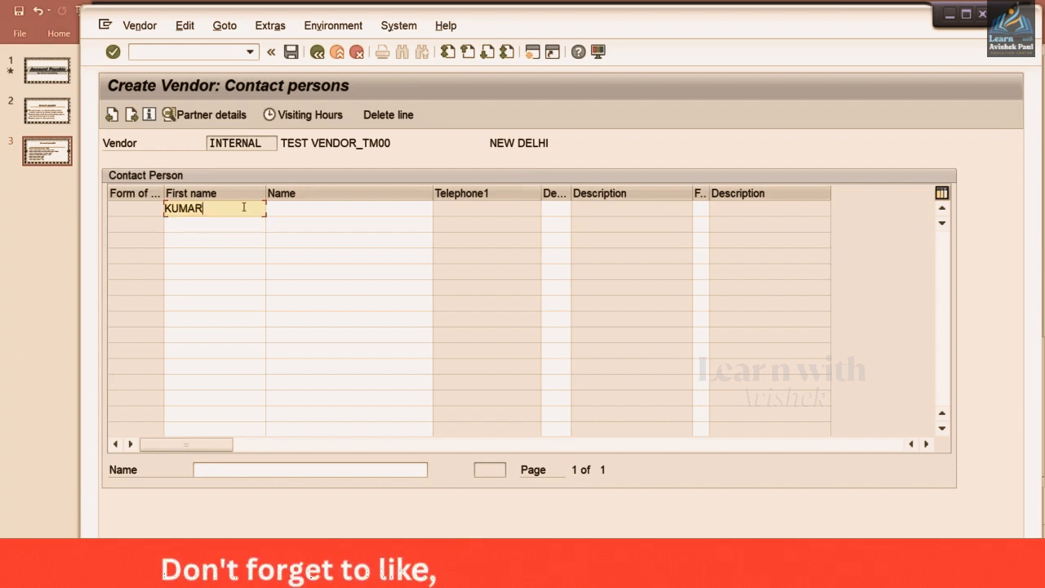
key("Tab")
type("C")
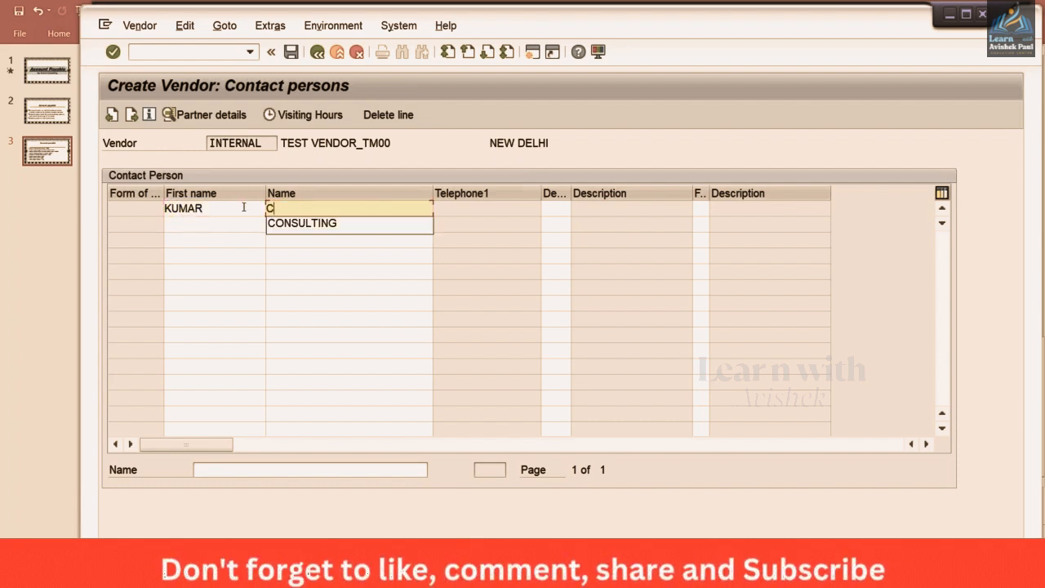
key("Down")
key("Return")
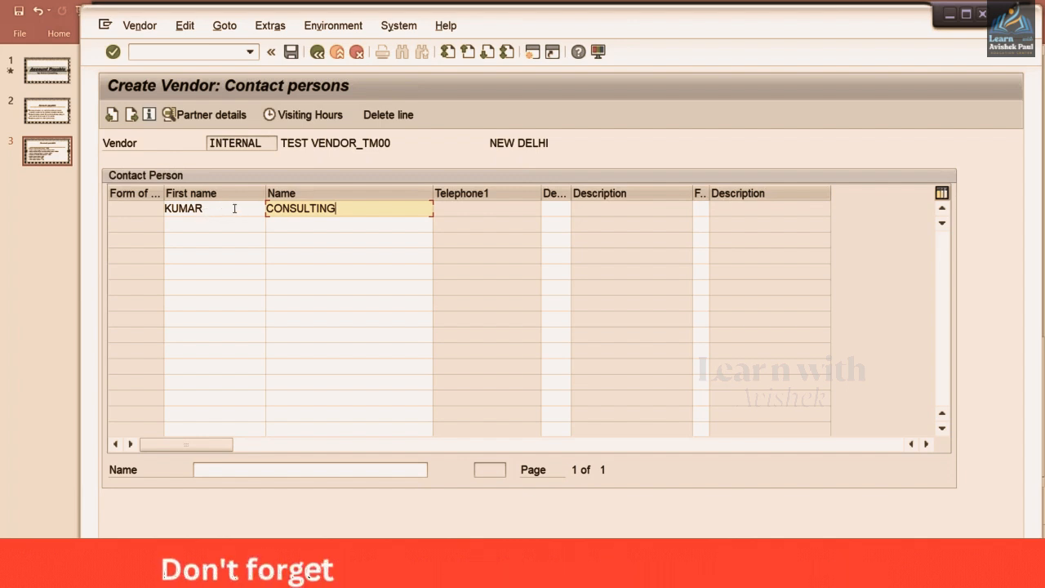
left_click(236, 208)
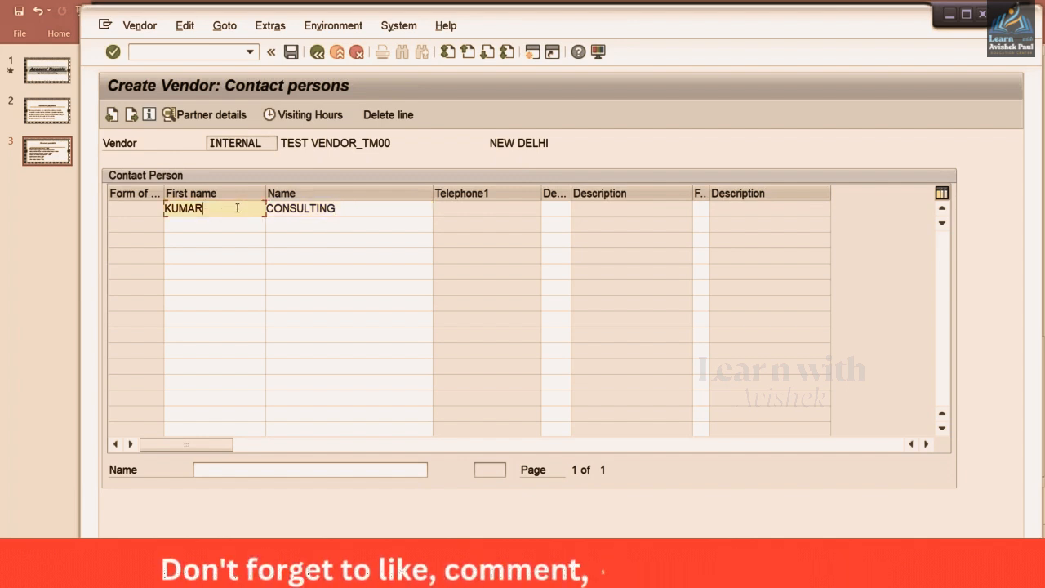
left_click(346, 209)
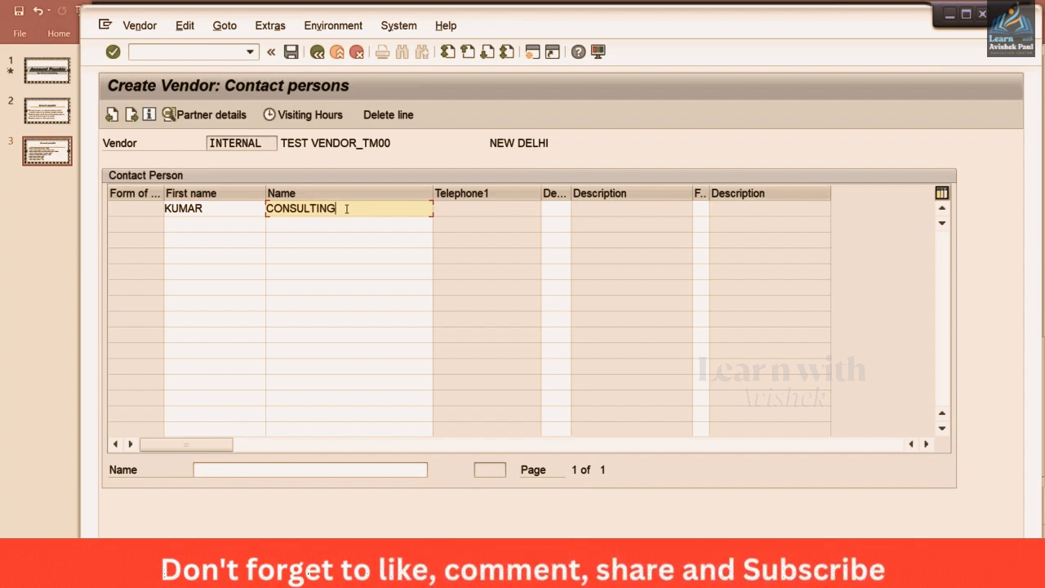
Finish editing the CONSULTING contact row to confirm the entry
left_click(330, 142)
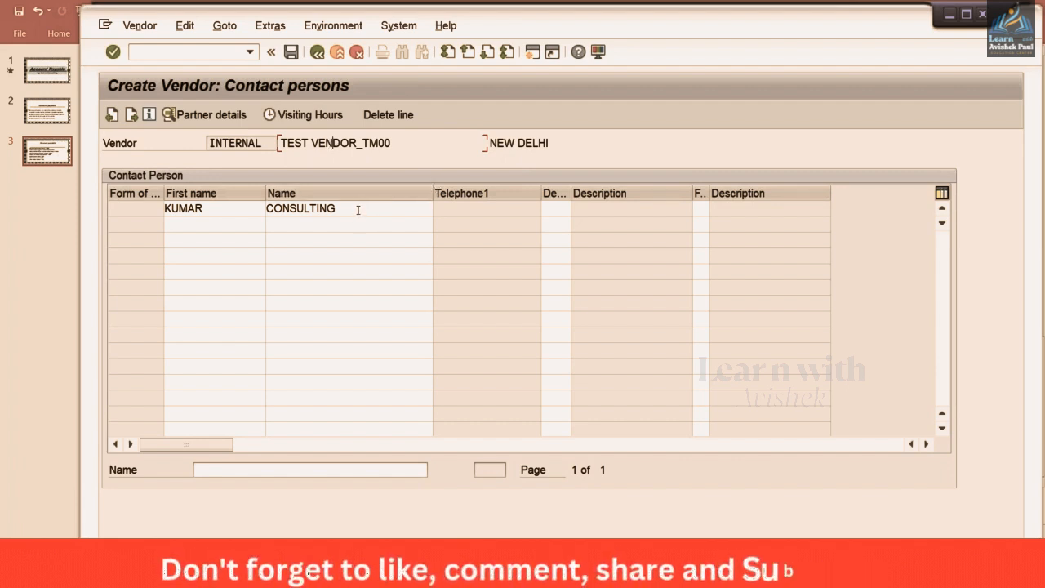
Open the Partner details of contact person CONSULTING
left_click(224, 209)
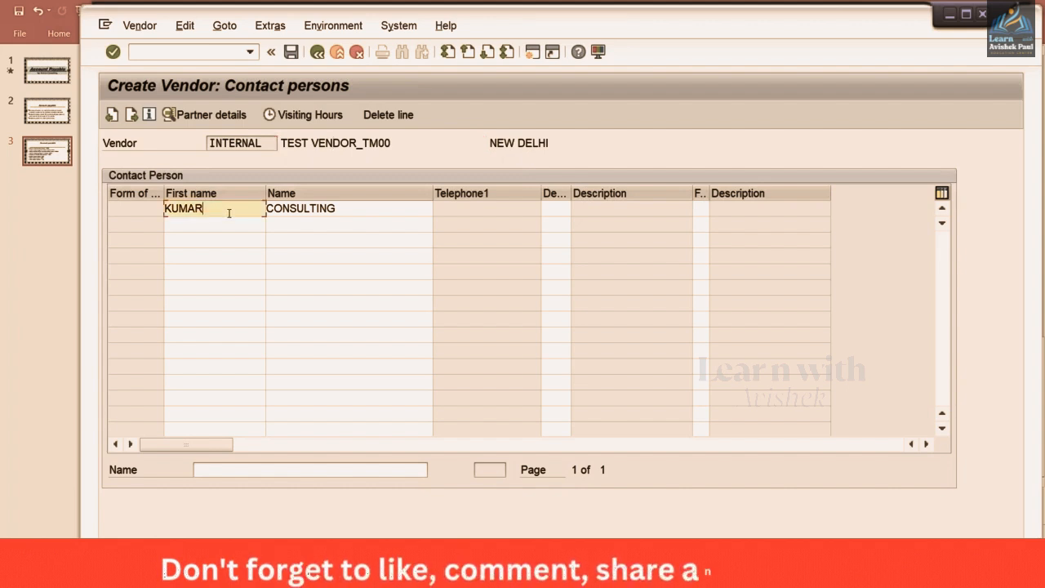
left_click(350, 211)
key("Return")
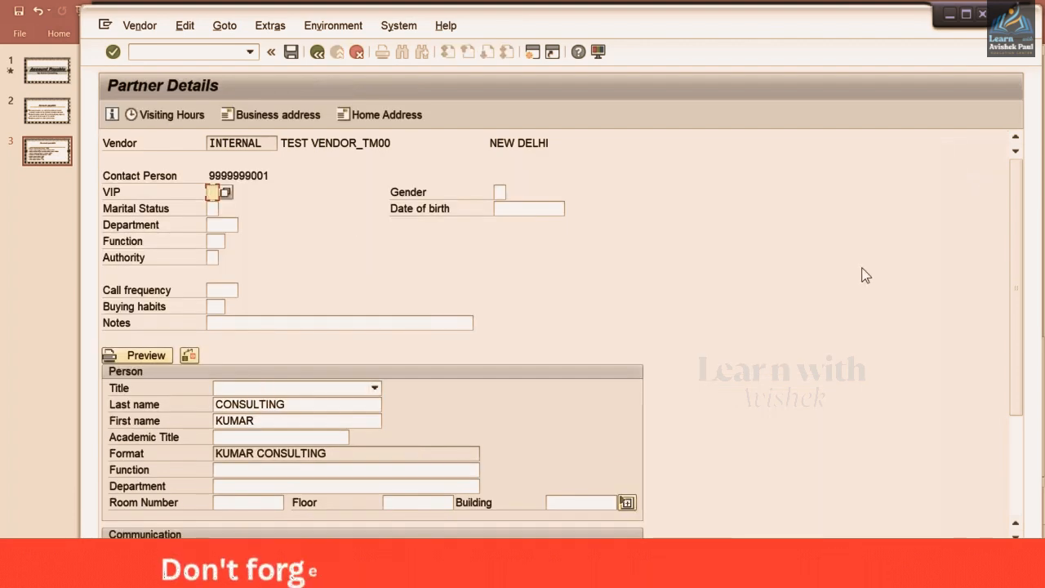
left_click_drag(1011, 224, 1005, 371)
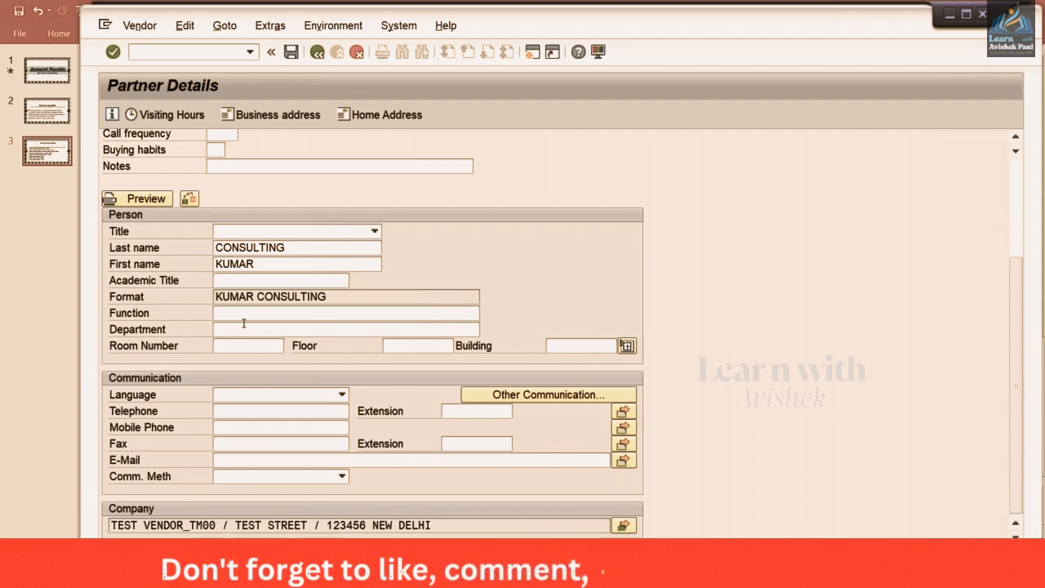
Enter the contact's telephone, mobile phone and fax numbers and go back
left_click(226, 411)
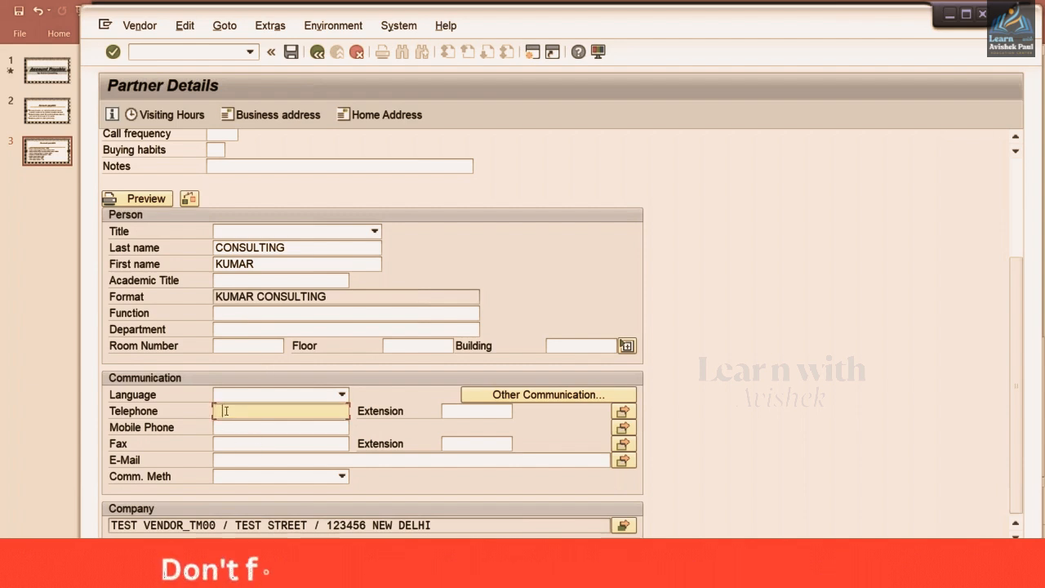
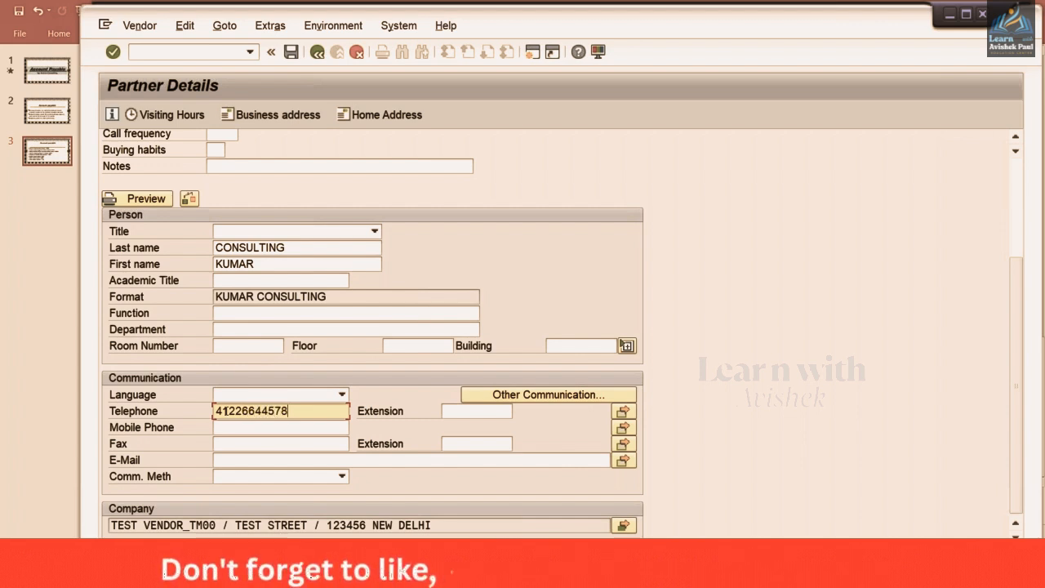
left_click(225, 428)
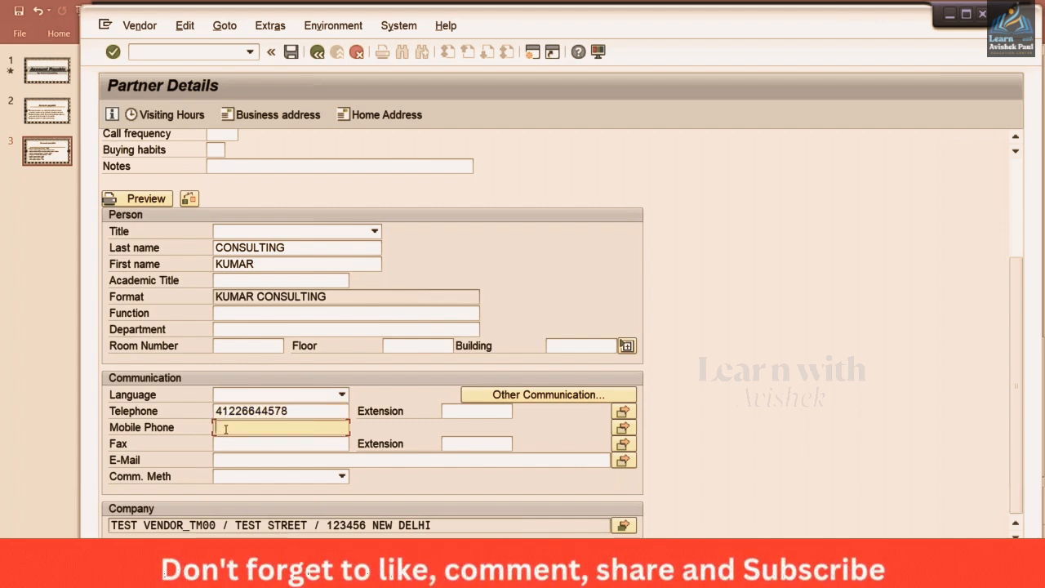
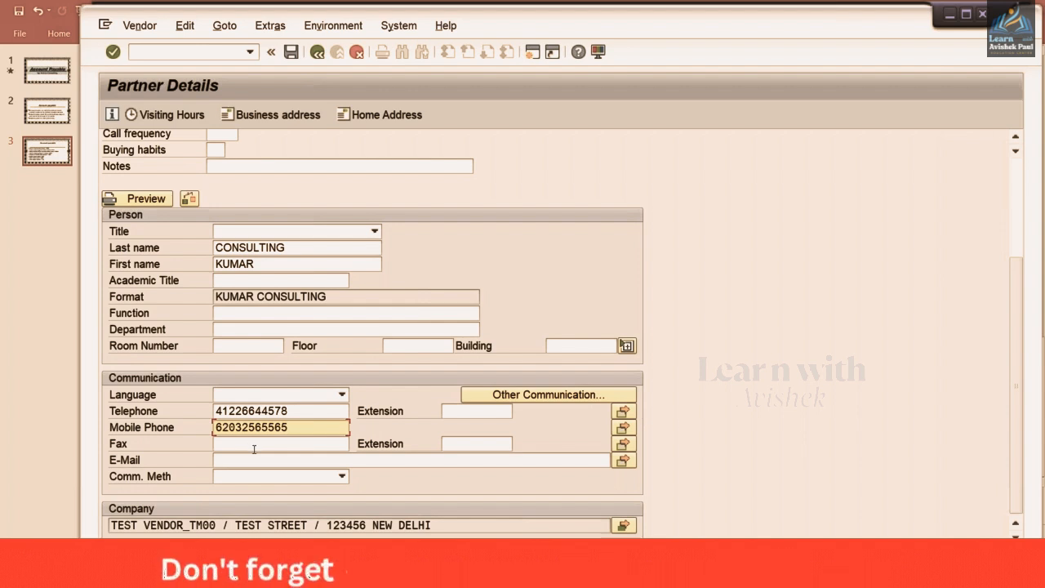
left_click(245, 447)
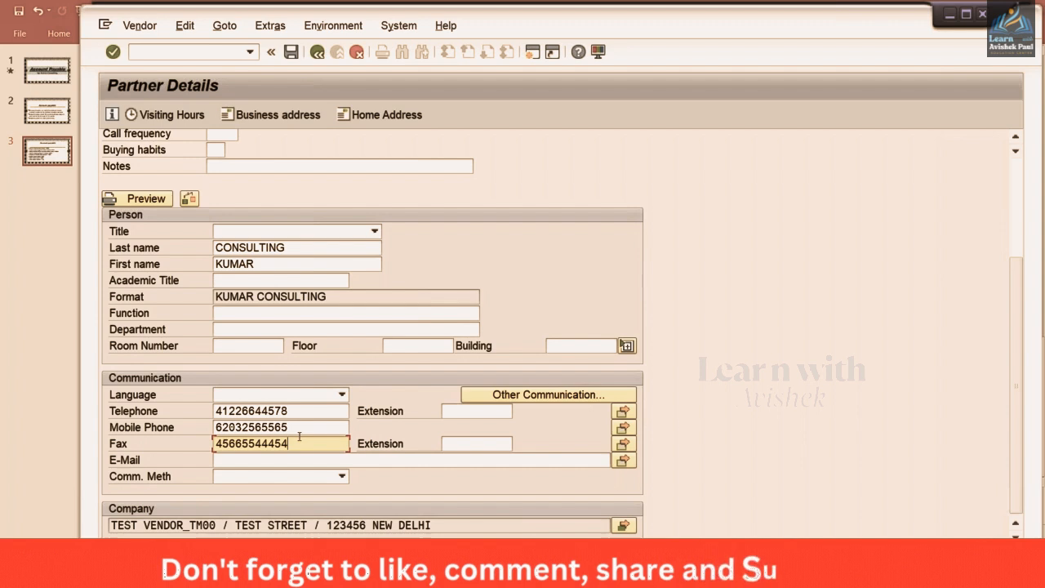
left_click(316, 52)
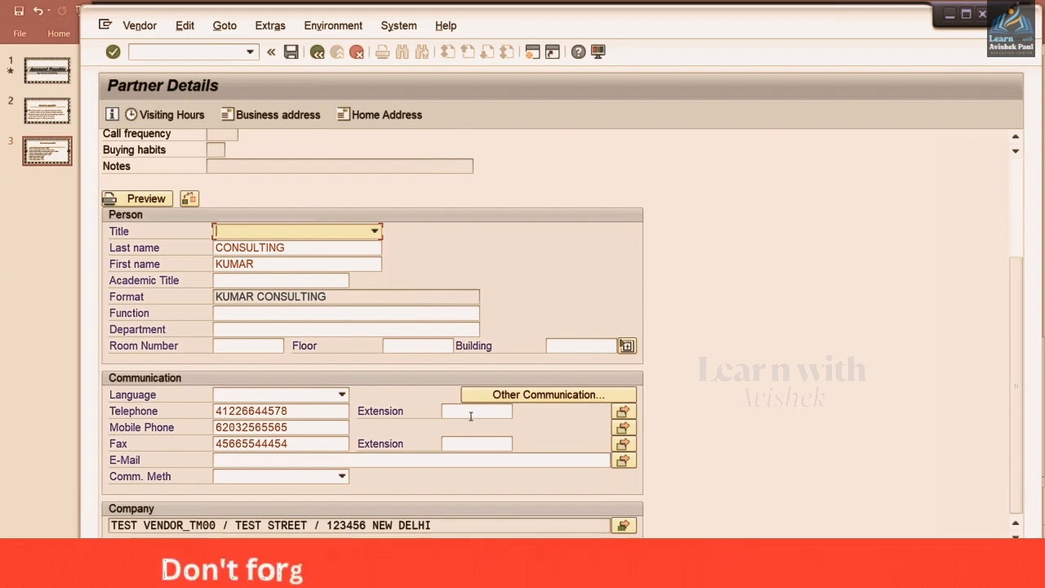
Back on the contact list, select the contact's row and continue to accounting information
key("Return")
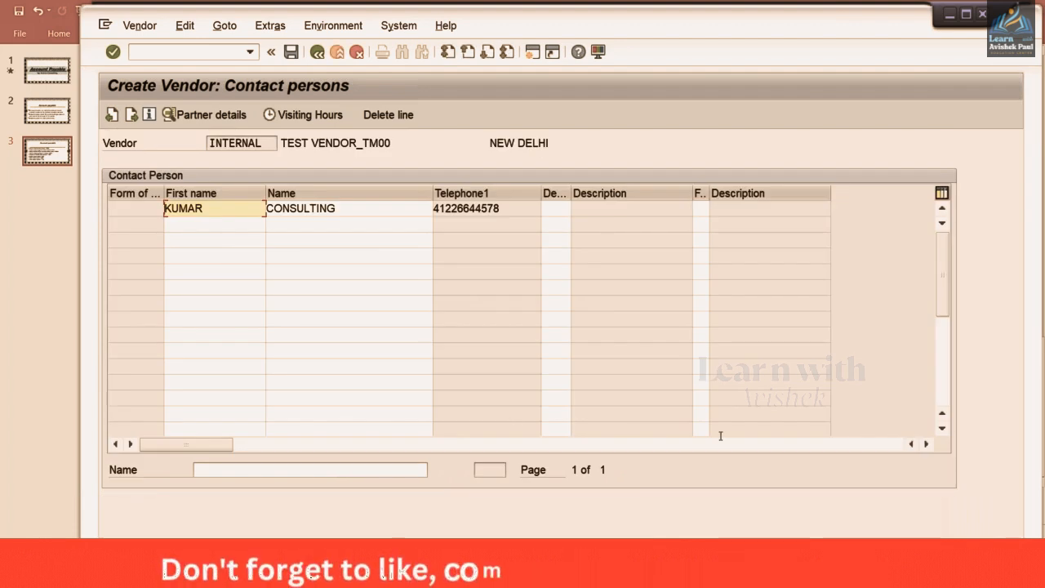
left_click(511, 213)
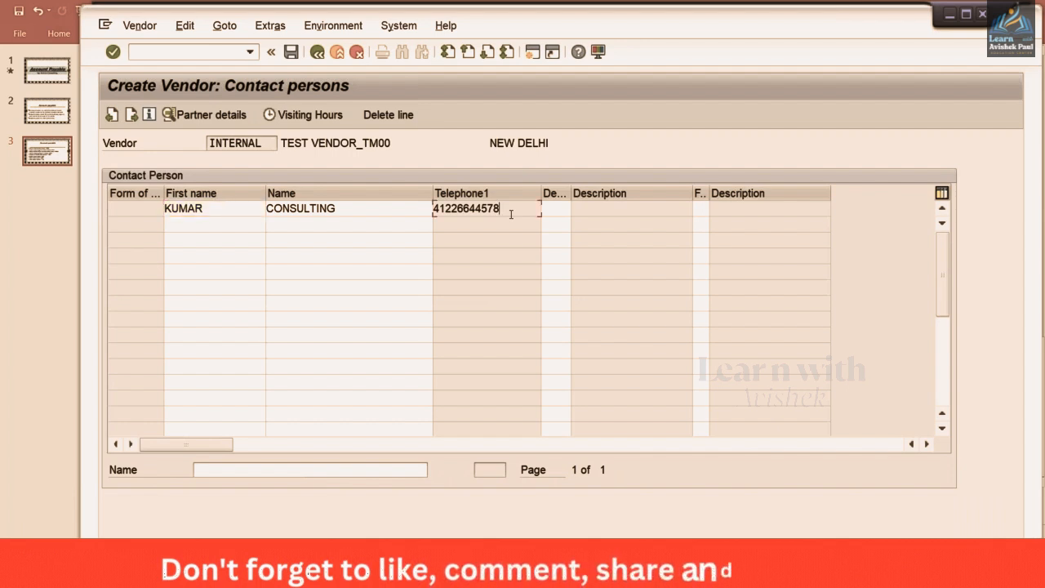
key("Return")
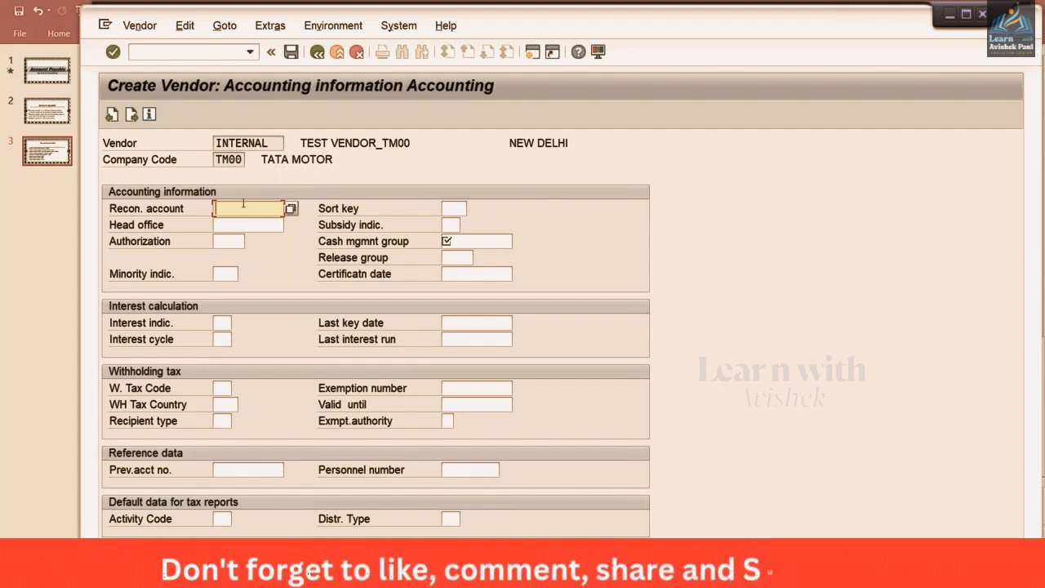
Set reconciliation account 2000 (ACCOUNT PAYABLE) and cash management group A1, then continue
left_click(290, 211)
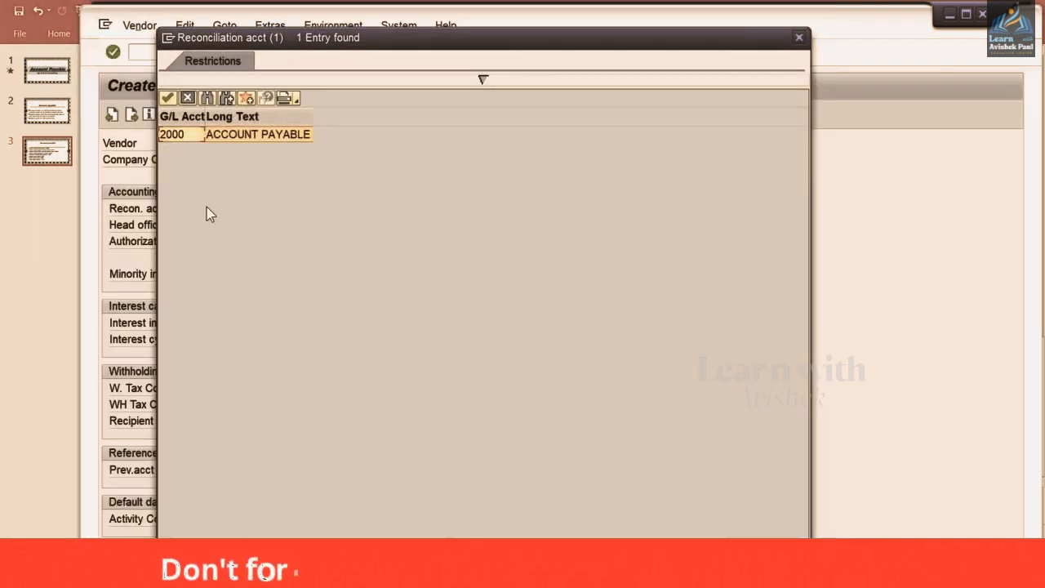
double_click(231, 136)
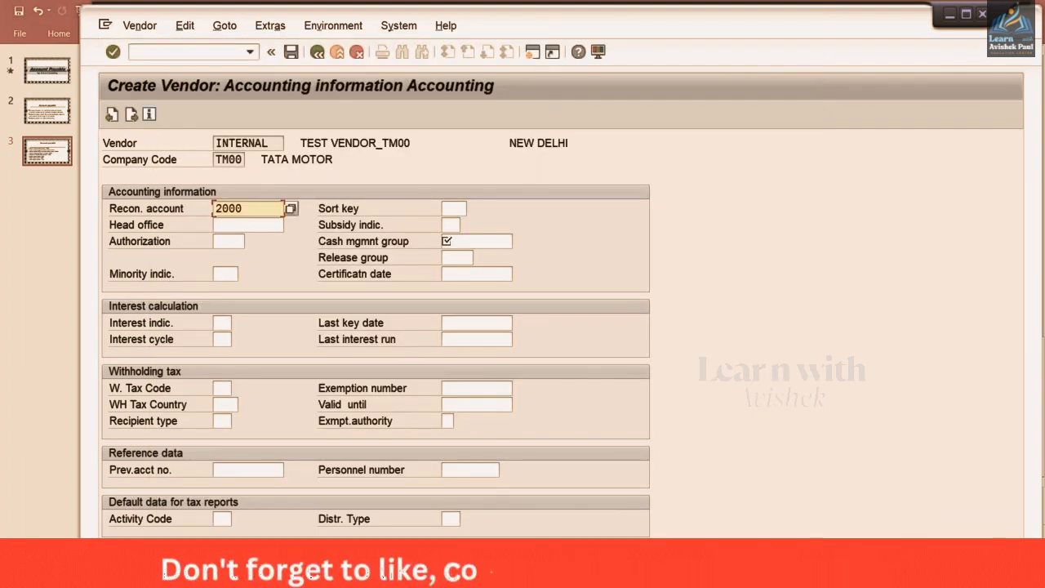
left_click(489, 242)
left_click(450, 225)
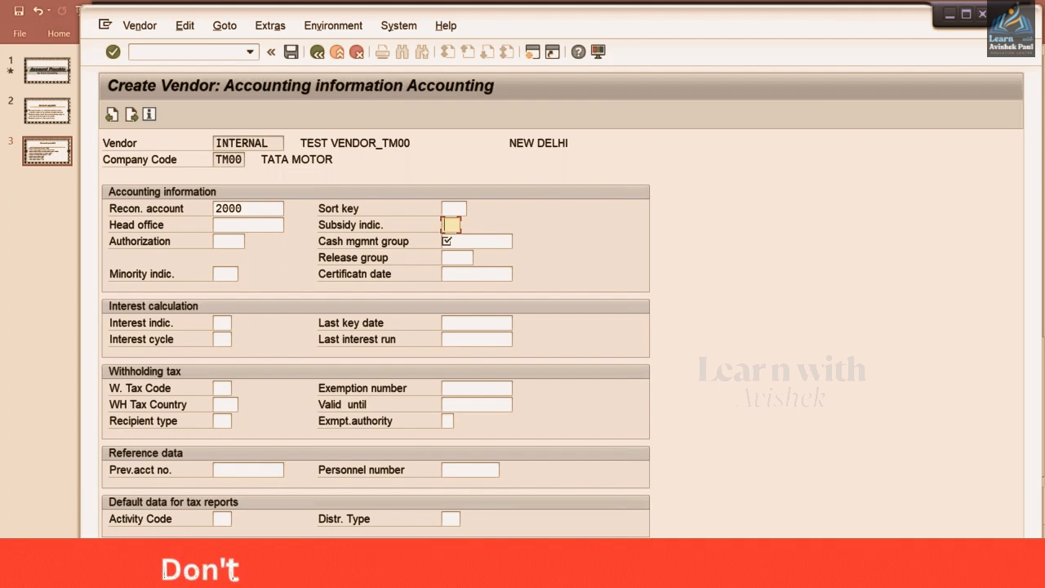
left_click(460, 242)
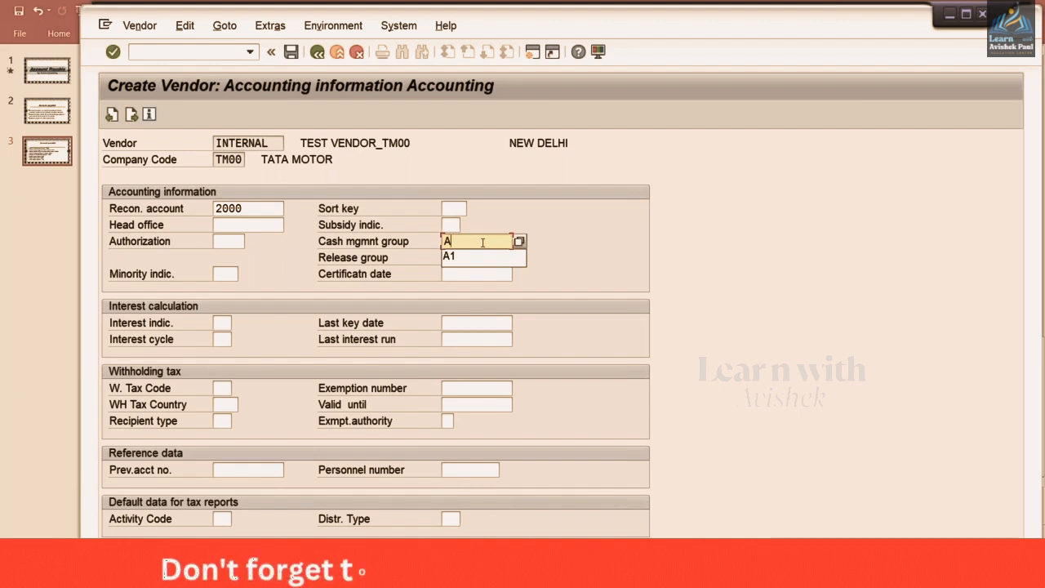
type("1")
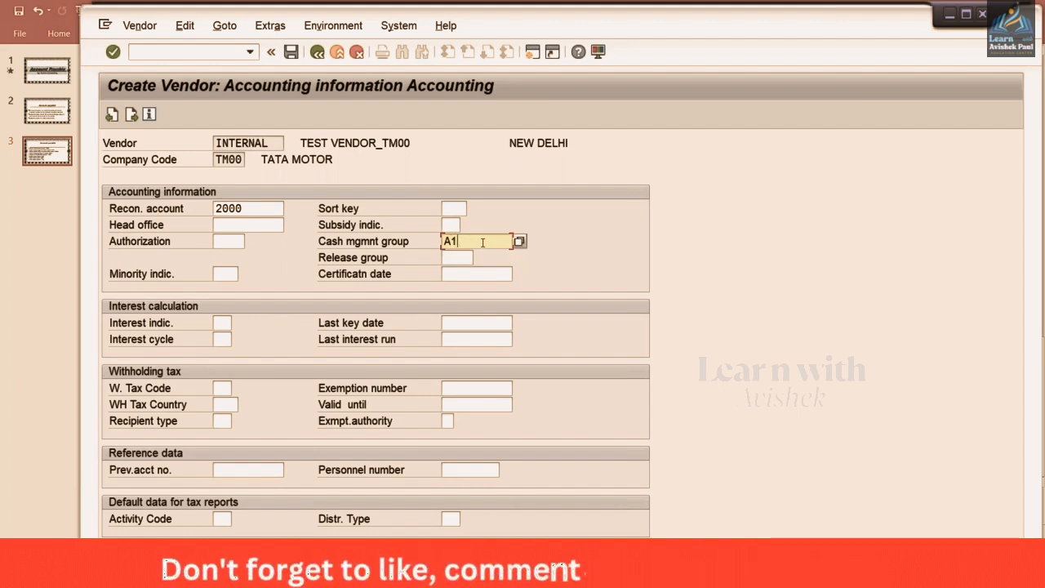
key("Return")
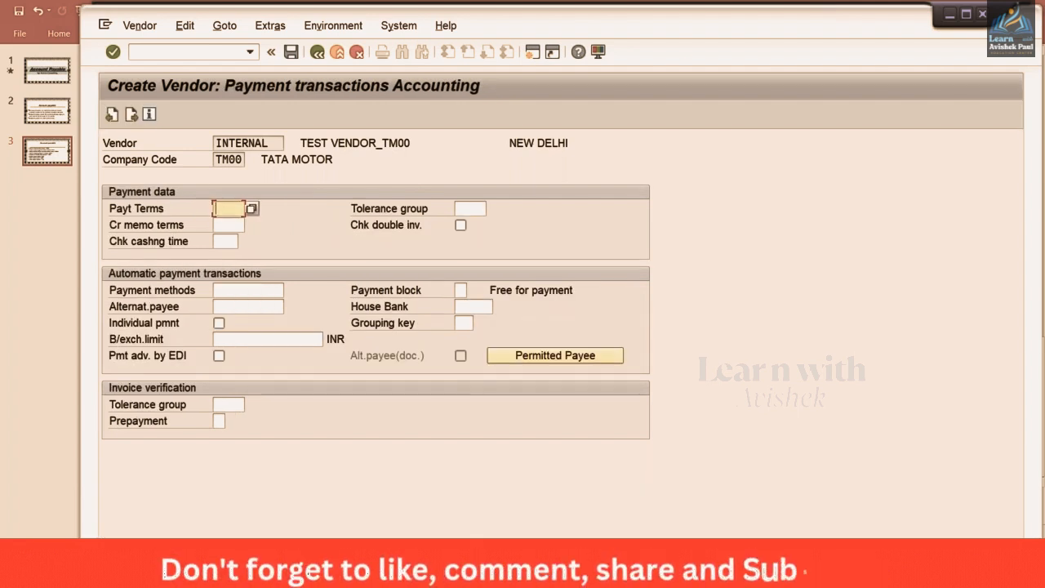
Enter payment terms 0001 from the input history on the Payment transactions Accounting screen
type("0")
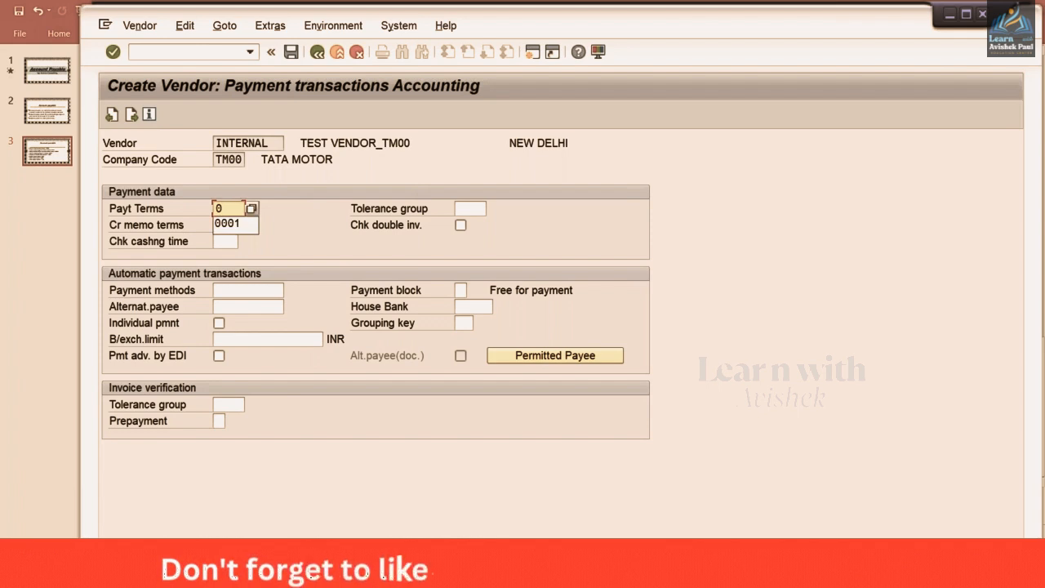
key("Down")
key("Return")
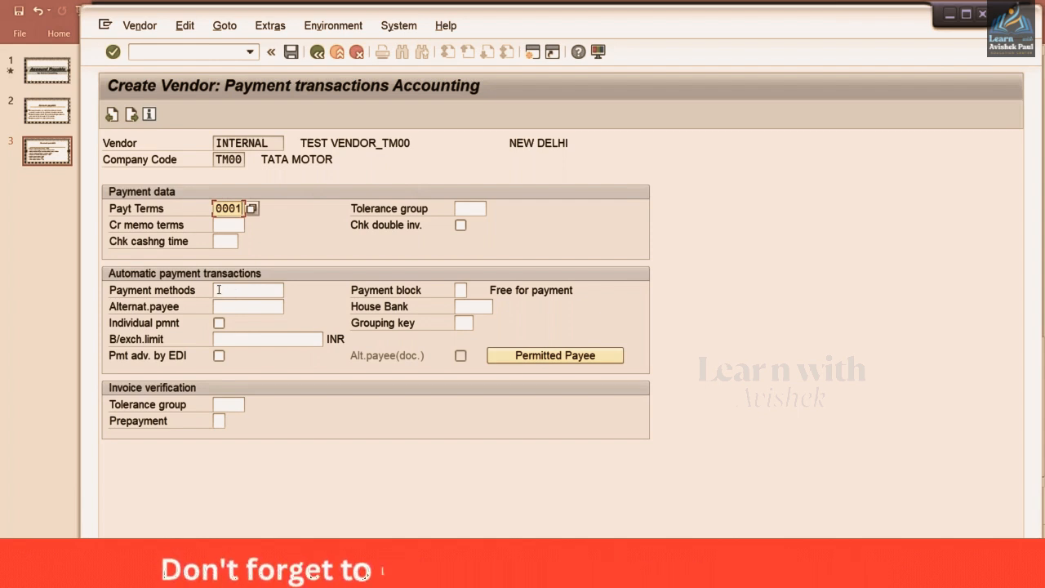
left_click(266, 287)
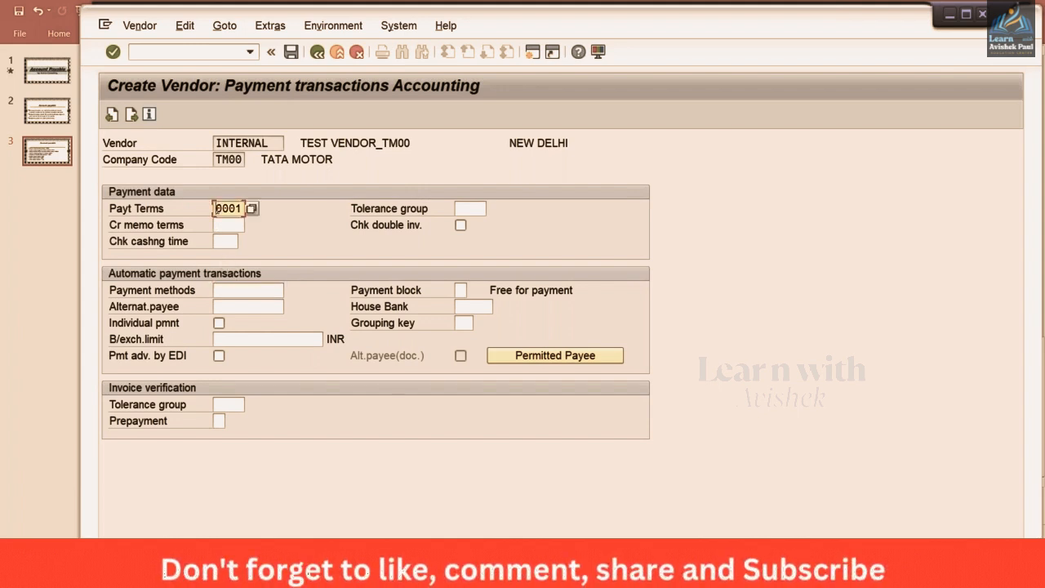
left_click_drag(217, 209, 294, 209)
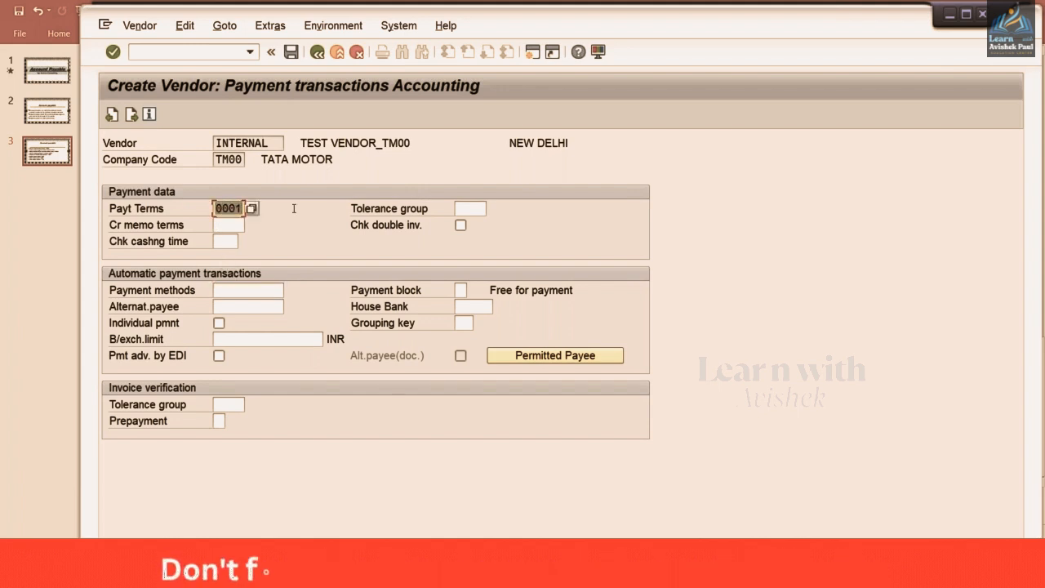
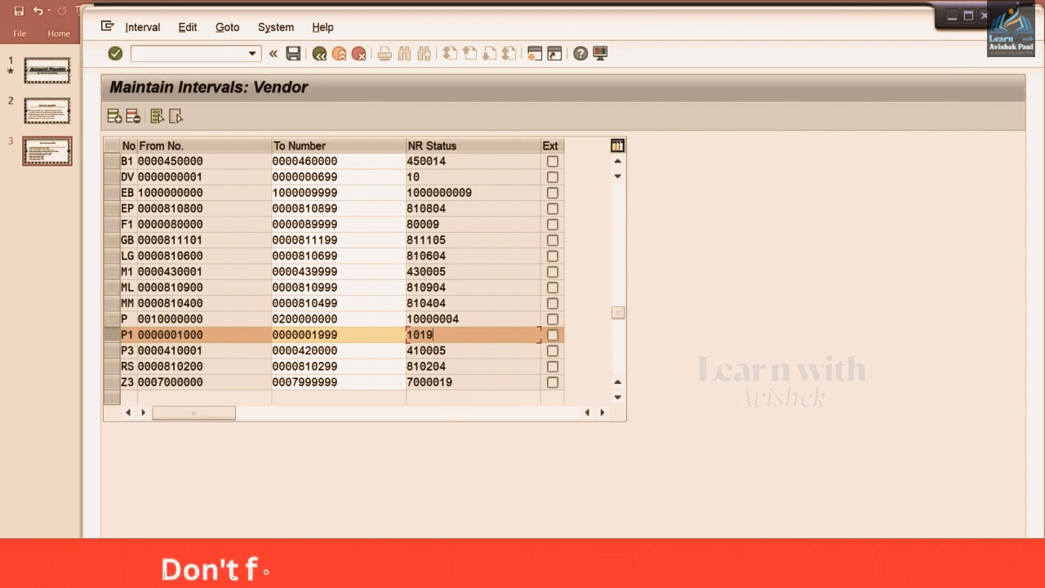
left_click(339, 576)
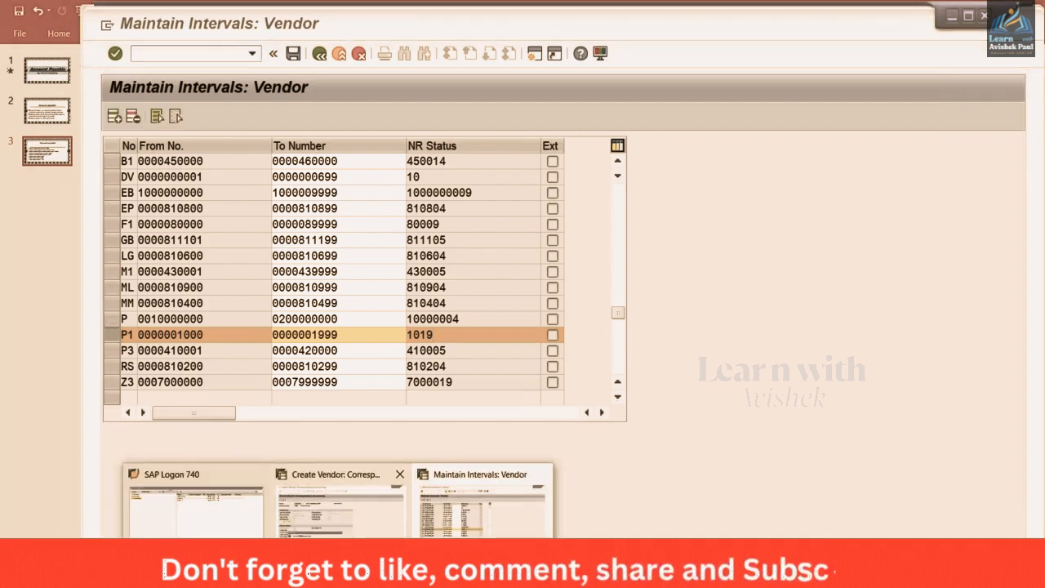
left_click(341, 508)
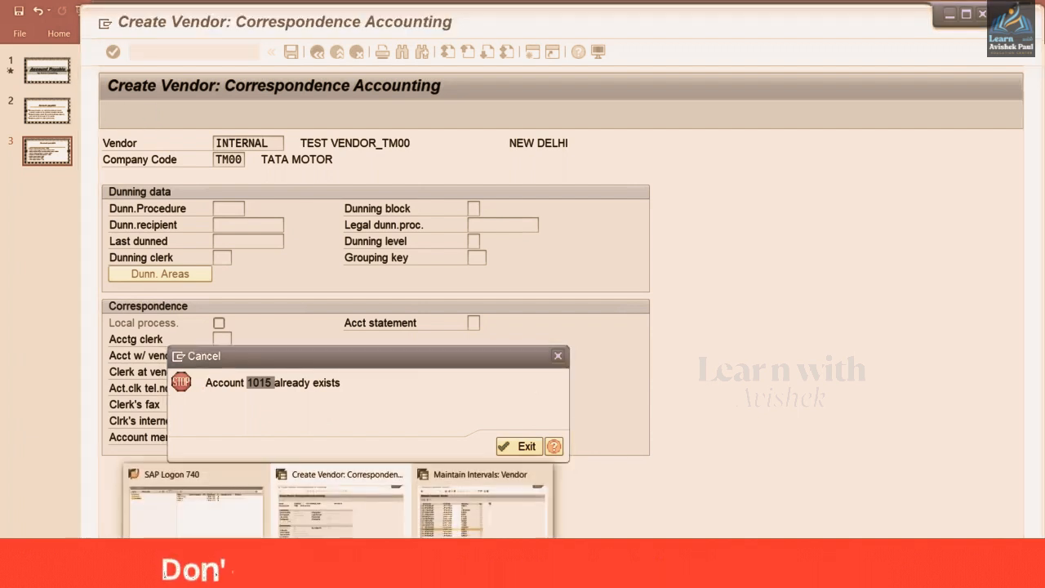
left_click(490, 546)
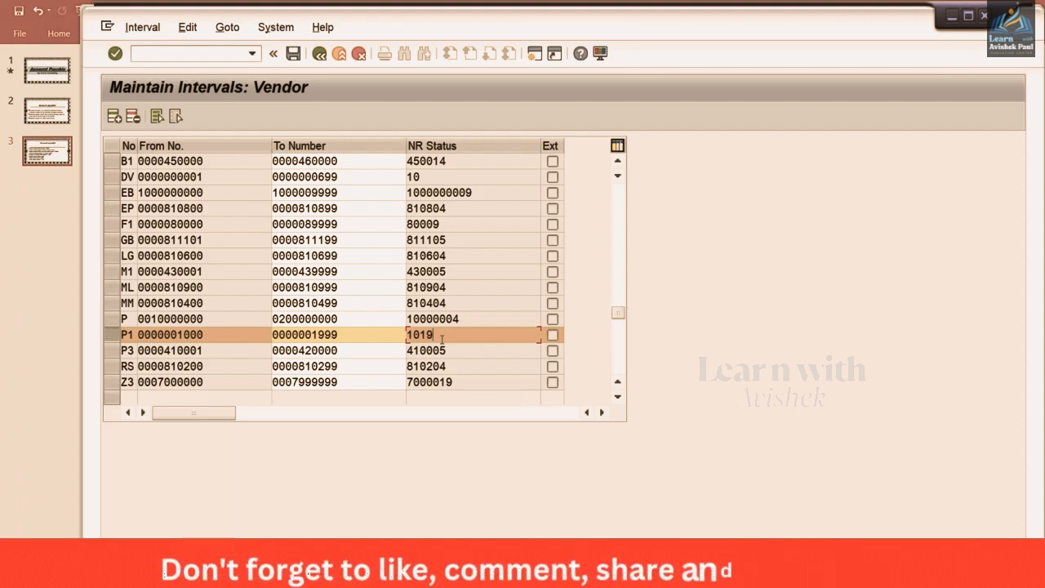
Page the interval table to the top, select interval 02, and enter /NOBAS as the transaction
left_click(619, 193)
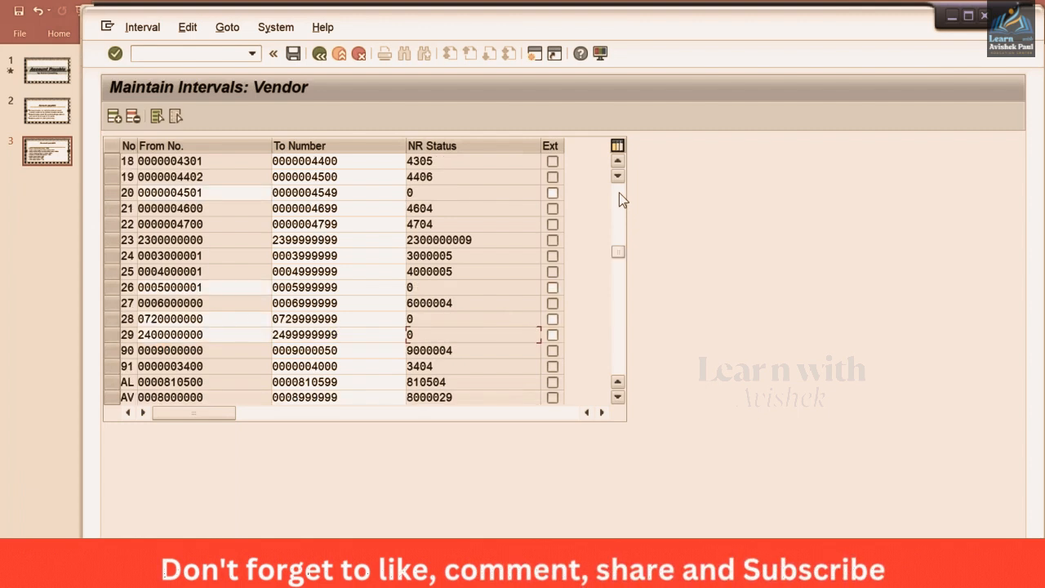
left_click(619, 193)
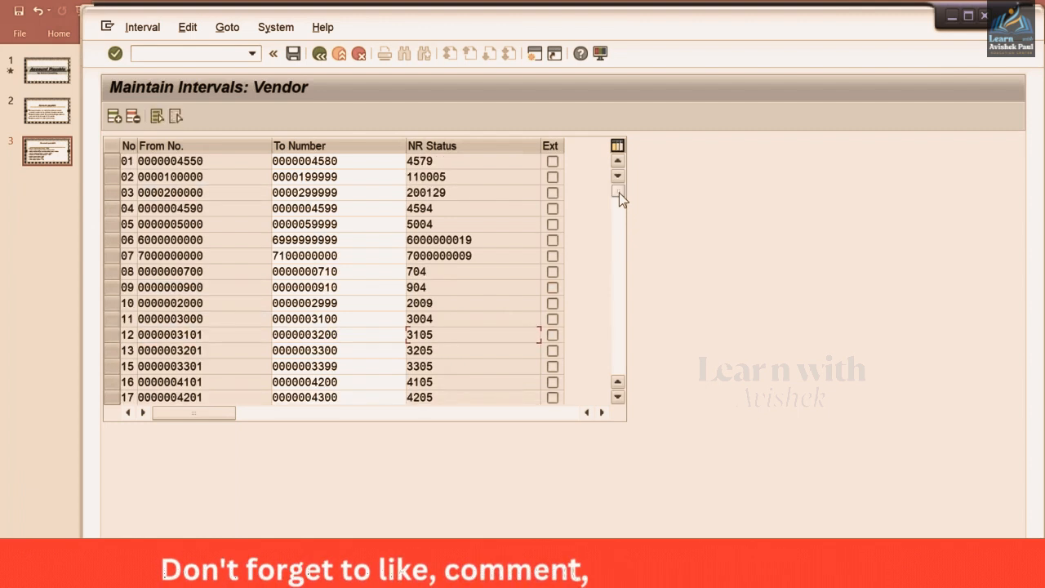
left_click(108, 177)
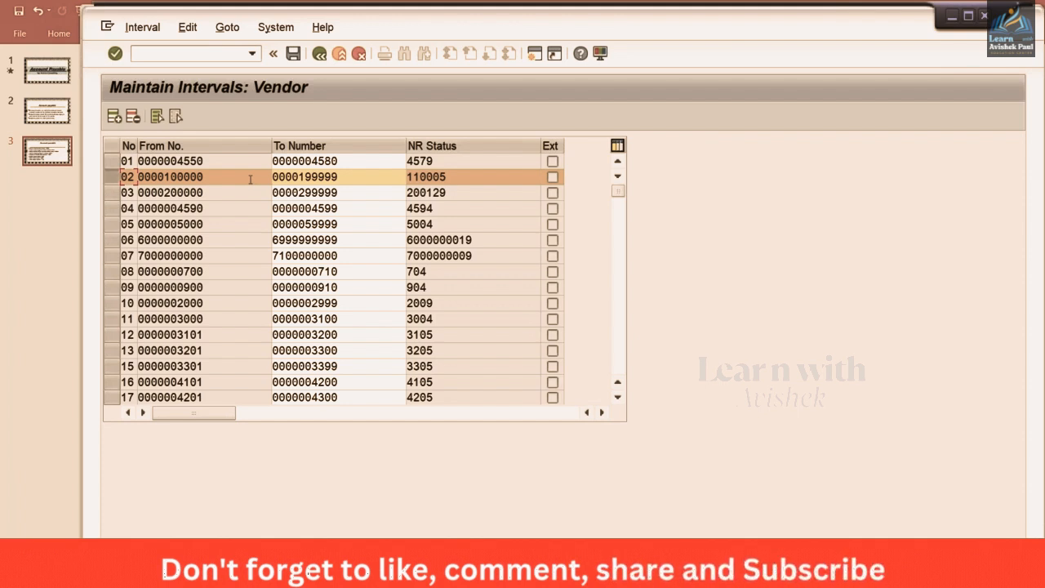
left_click(175, 53)
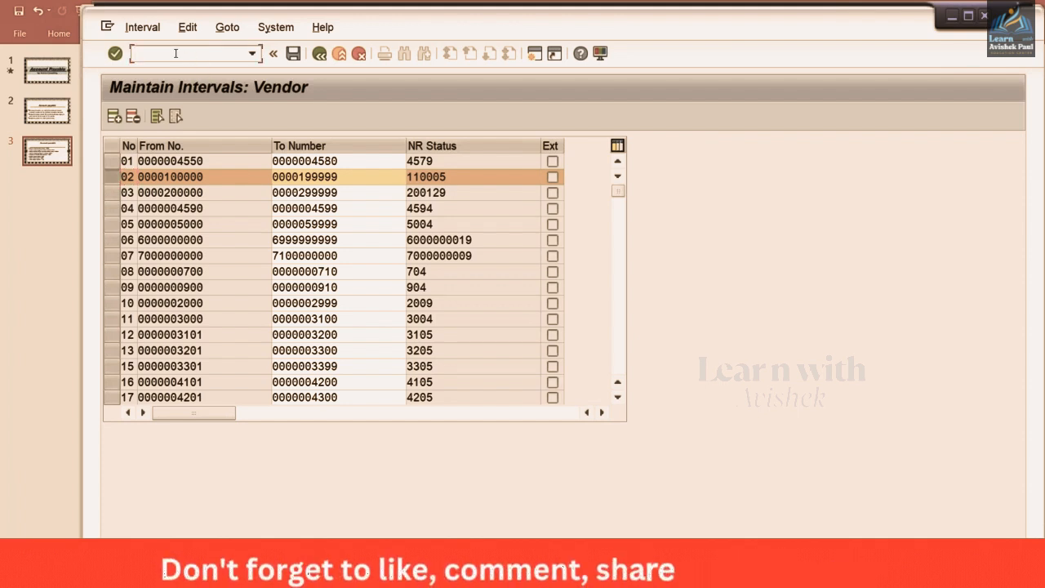
type("/NOBAS")
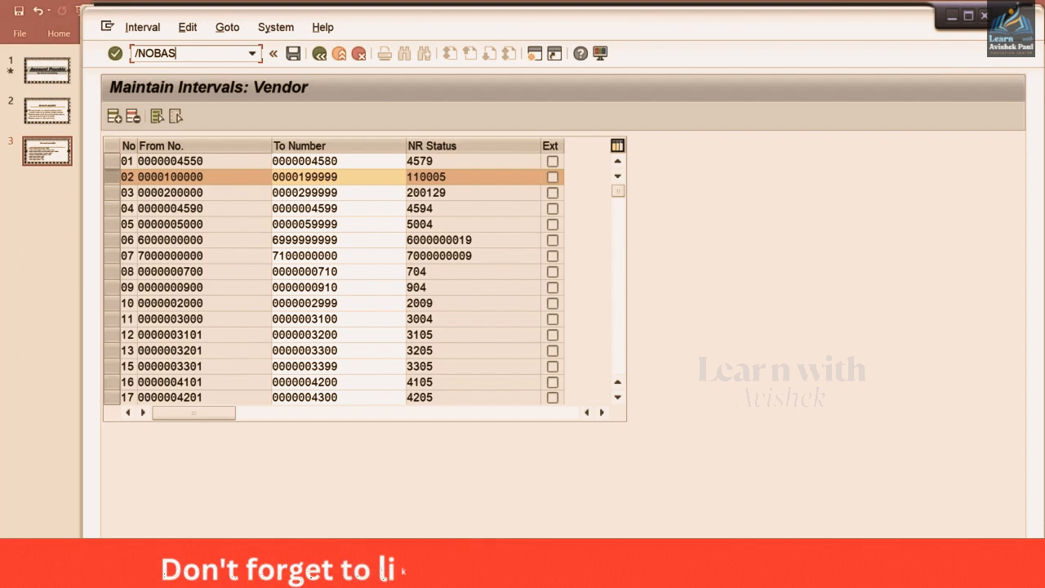
Open the account group number range assignments and position the list on account group TM00
key("Return")
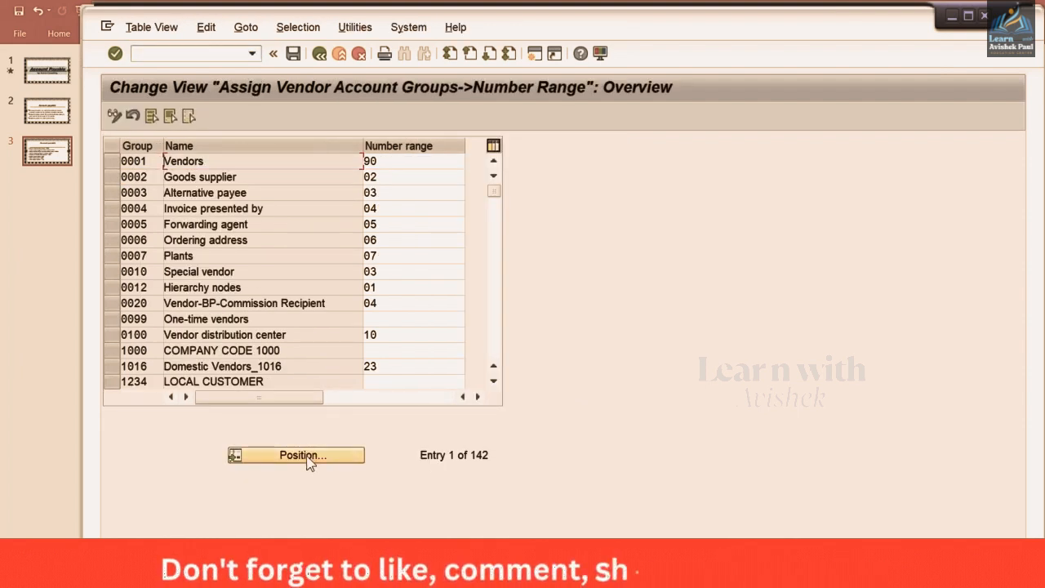
left_click(306, 456)
type("TR98")
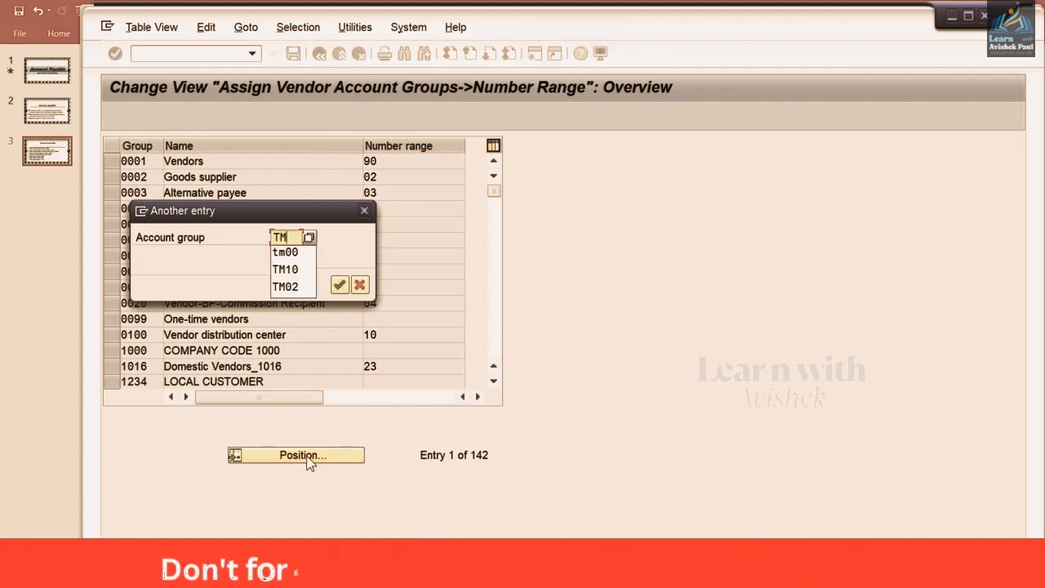
key("Return")
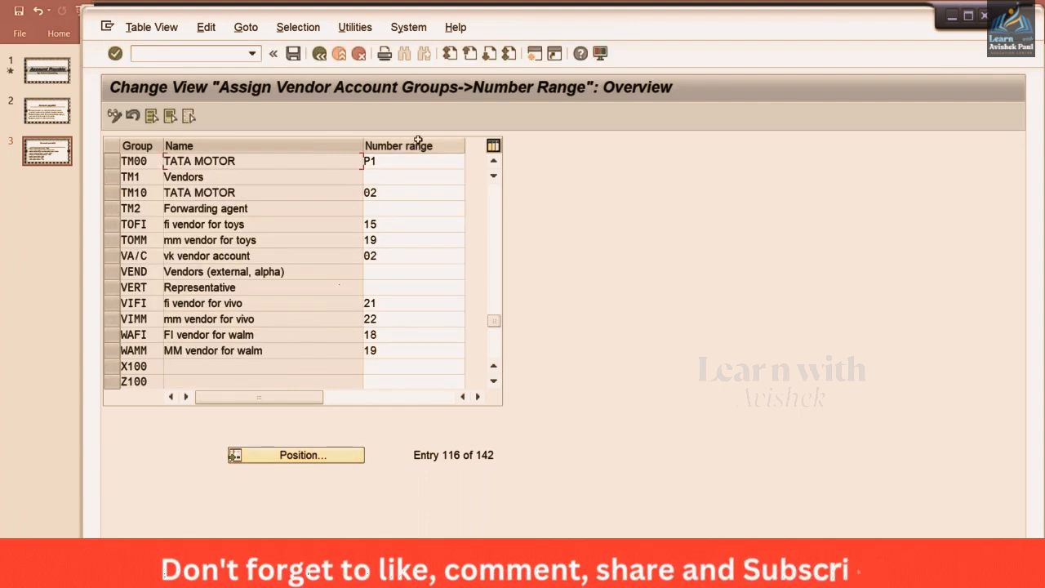
Assign number range 02 to account group TM00, save it to the customizing request, and return to Create Vendor
double_click(387, 165)
type("02")
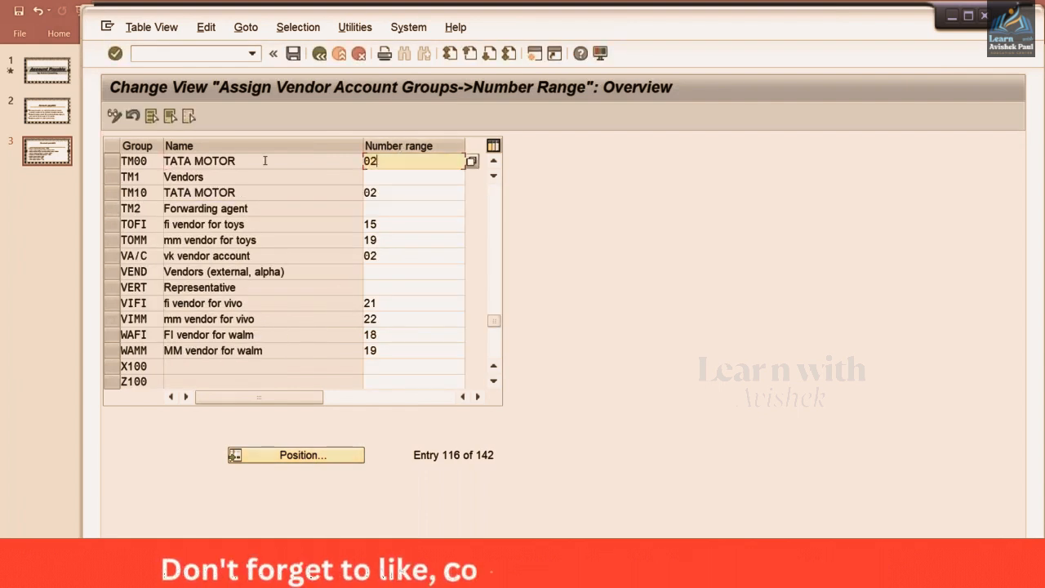
key("ctrl+s")
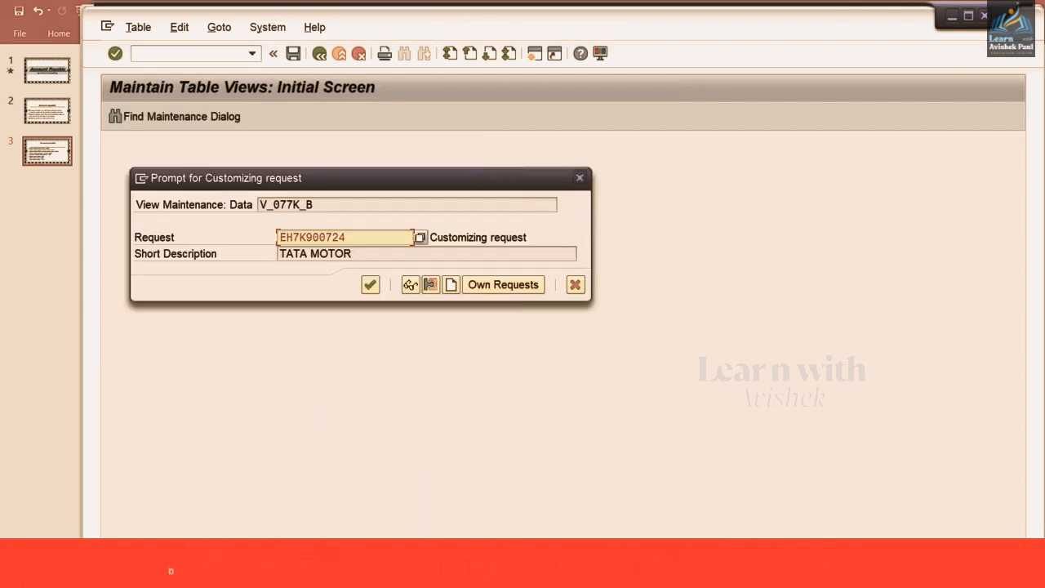
key("Return")
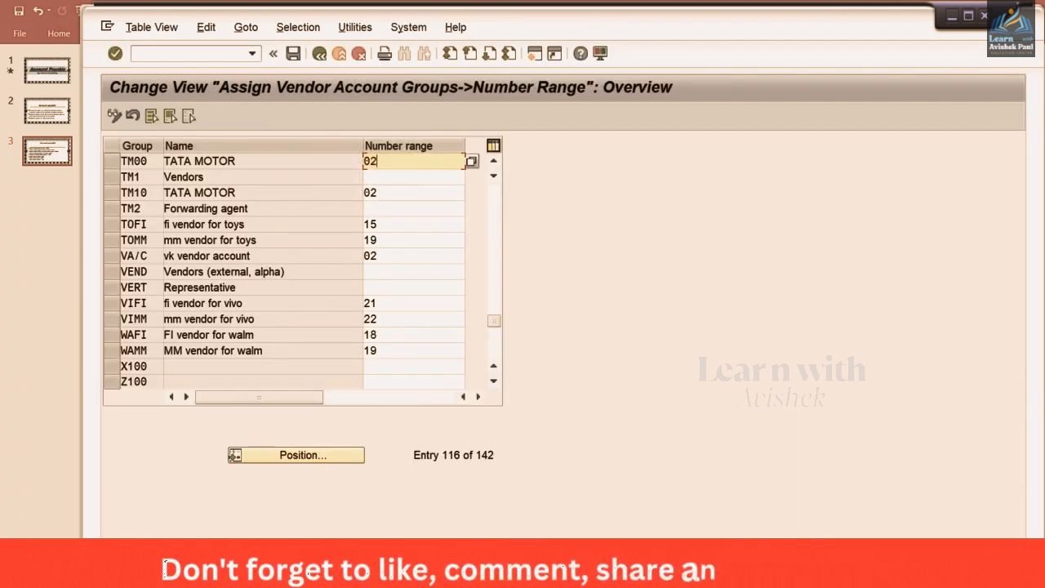
left_click(338, 576)
left_click(341, 502)
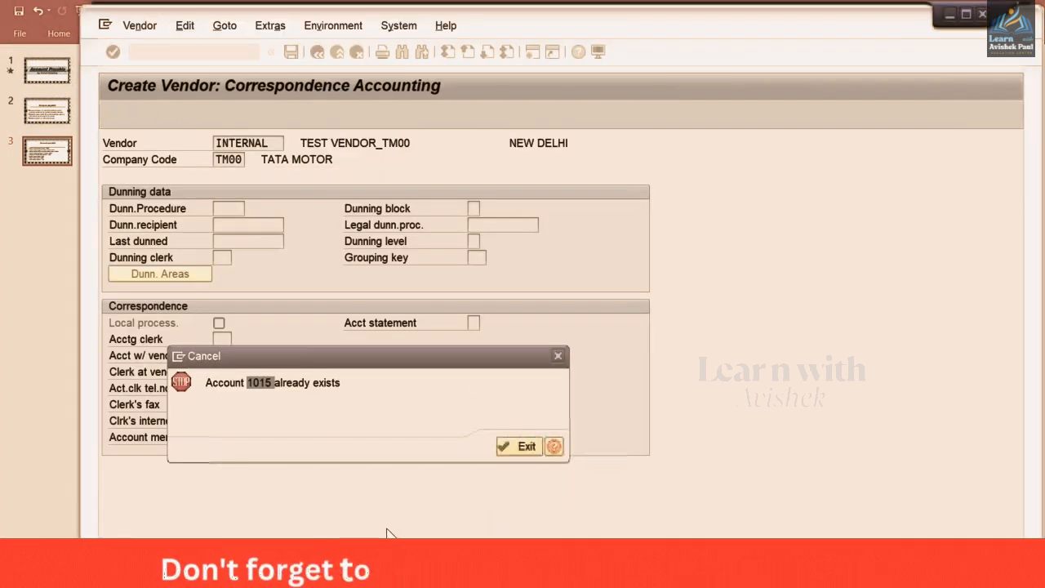
Dismiss the account-exists error and restart vendor creation with XK01 to reach the address screen
left_click(519, 449)
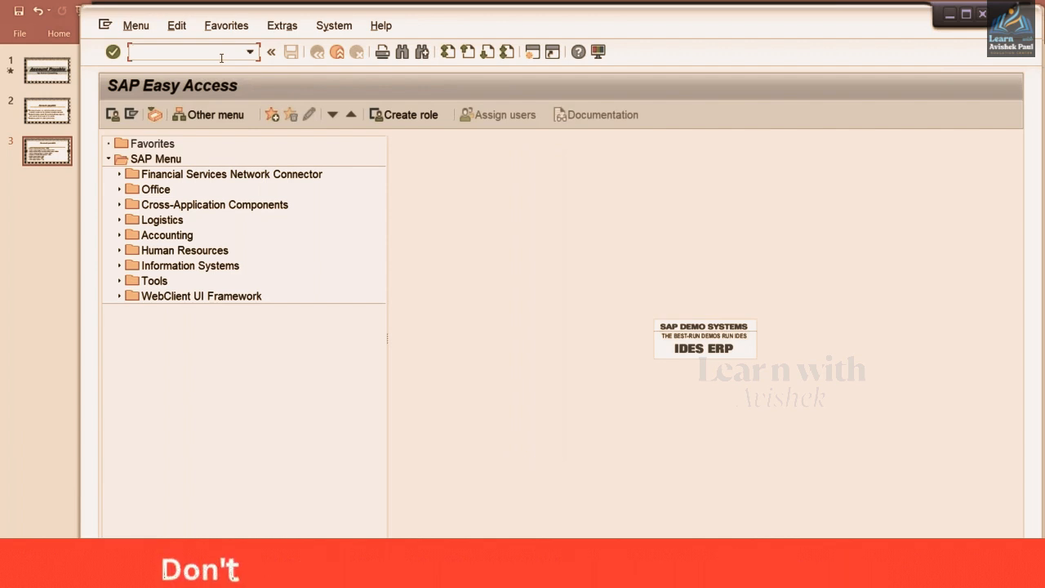
key("Down")
key("Down")
key("Down")
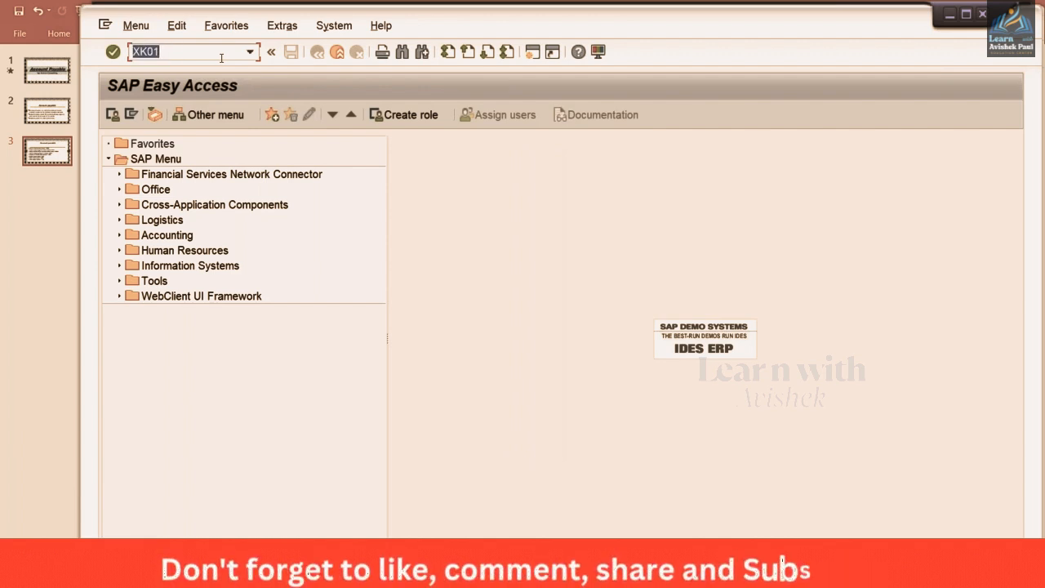
key("Return")
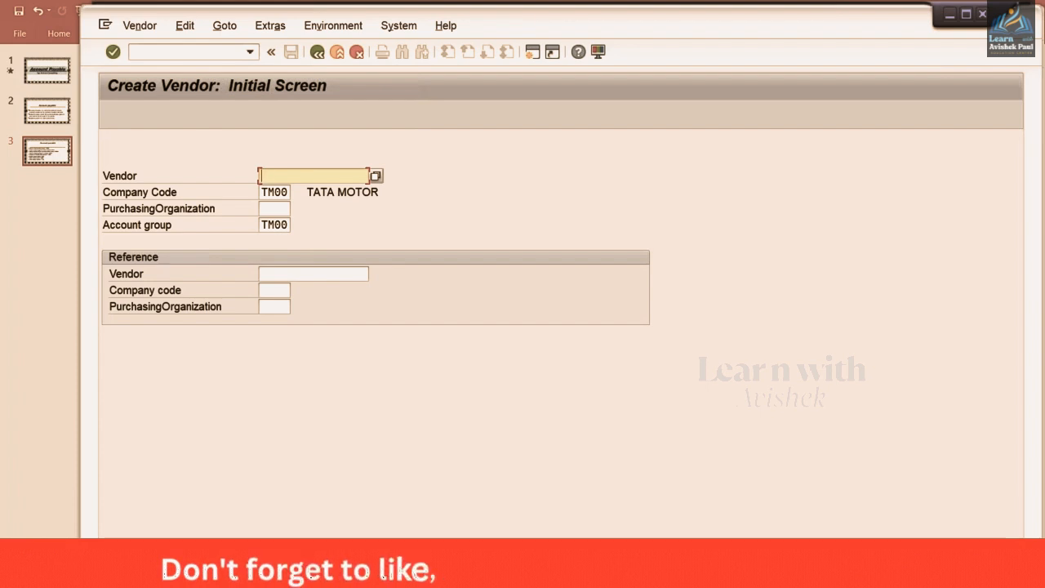
key("Return")
Enter vendor name TEST VENDOR_TM00 from history and street TEST STREET
key("Tab")
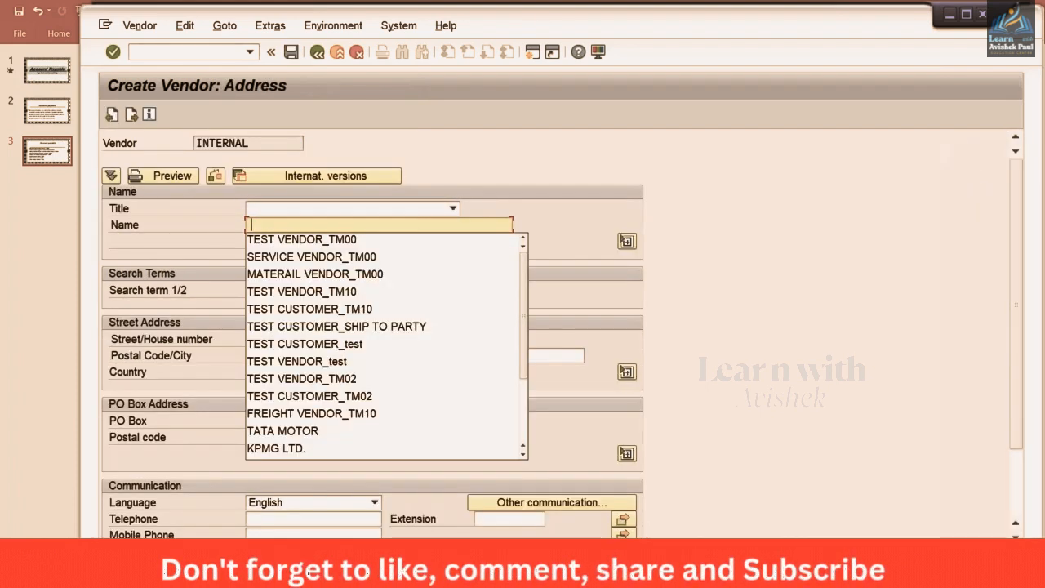
key("Down")
key("Return")
key("Tab")
key("Tab")
key("Tab")
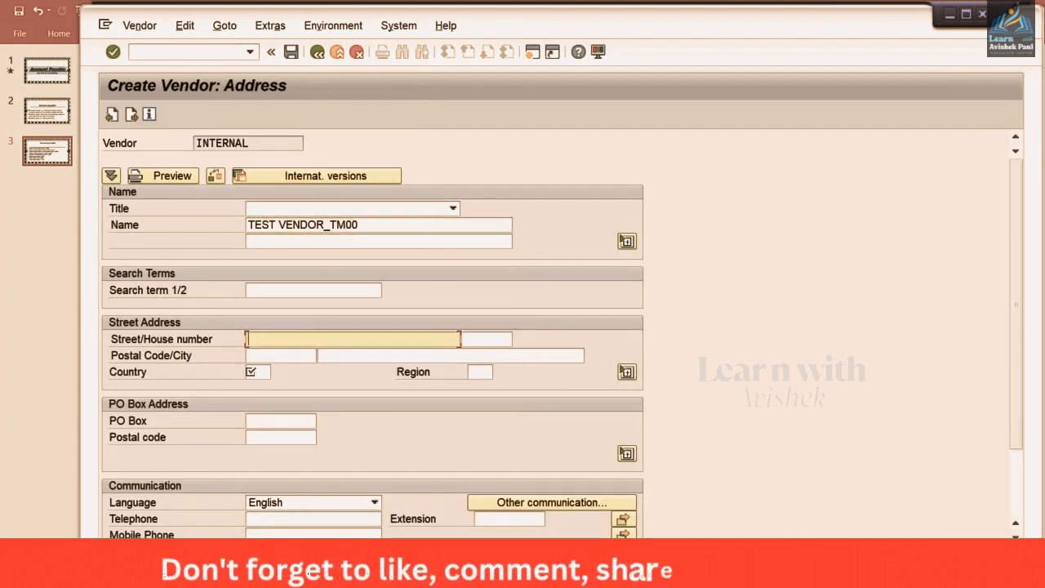
type("TES")
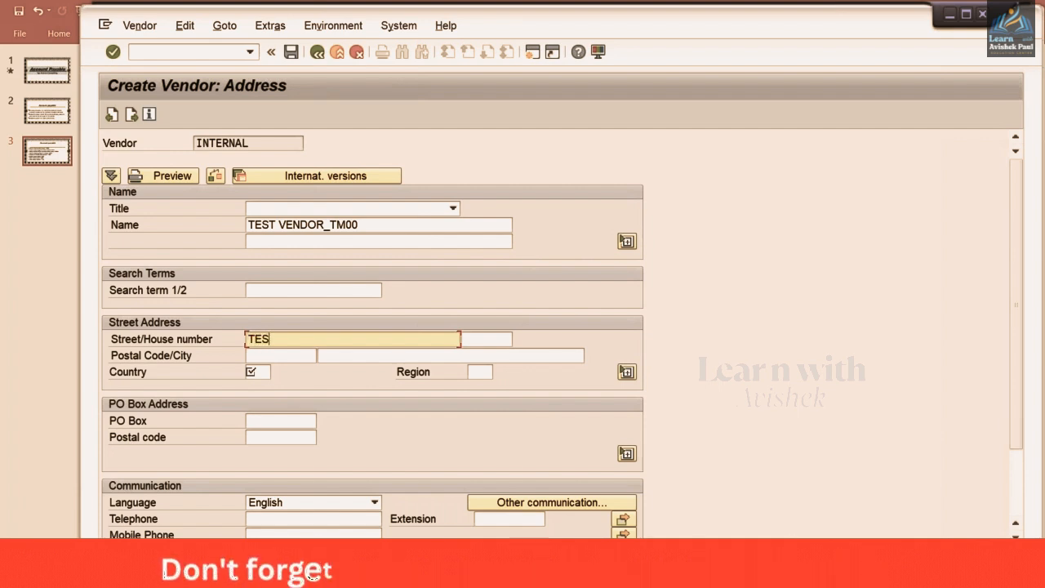
type("T STREET")
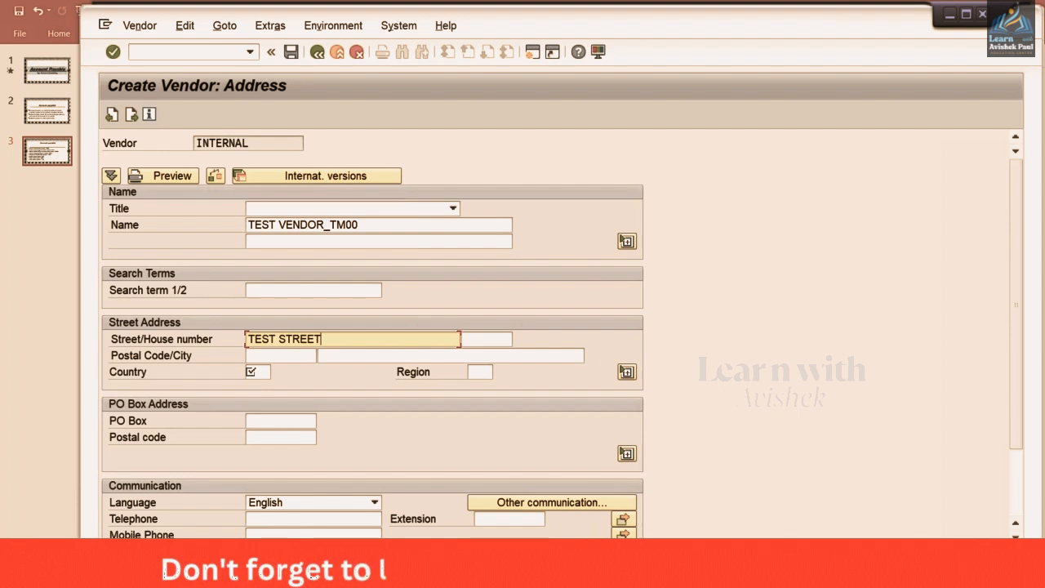
Fill postal code 123456, city NEW DELHI and country IN, then advance to the control data
key("Tab")
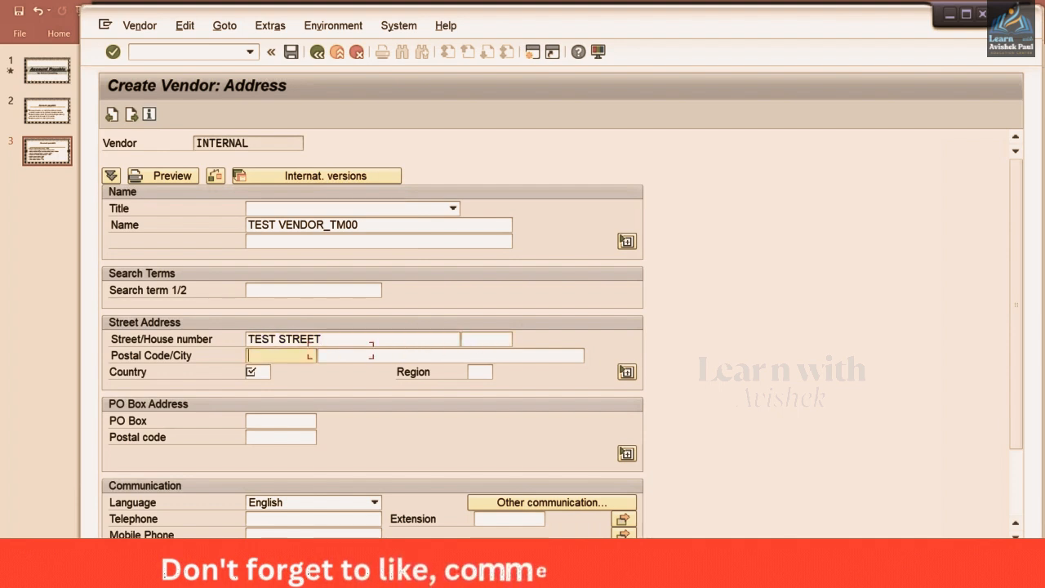
key("Down")
key("Return")
key("Tab")
key("Down")
key("Return")
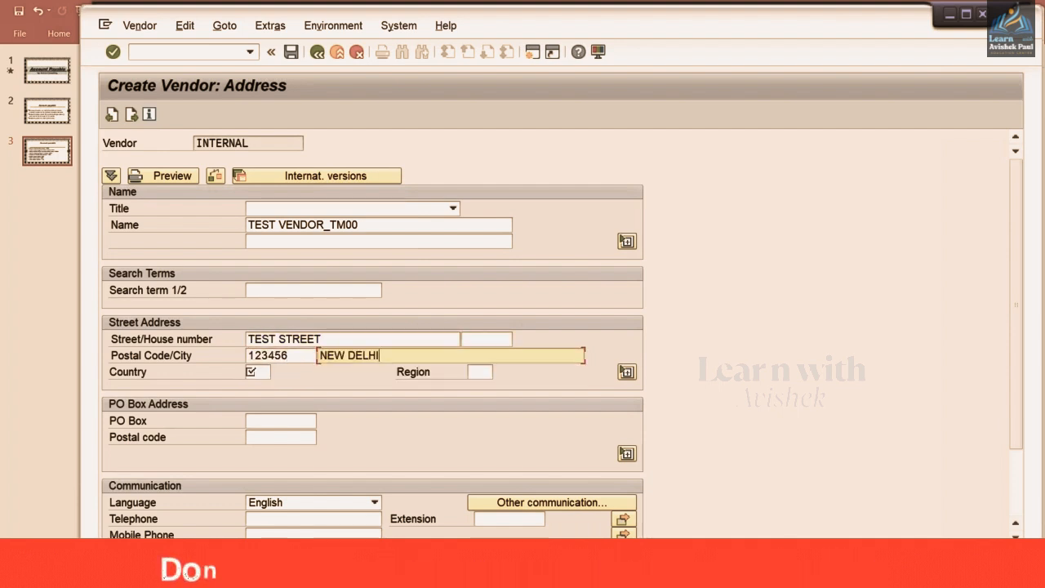
key("Tab")
type("IN")
key("Tab")
key("Tab")
key("Tab")
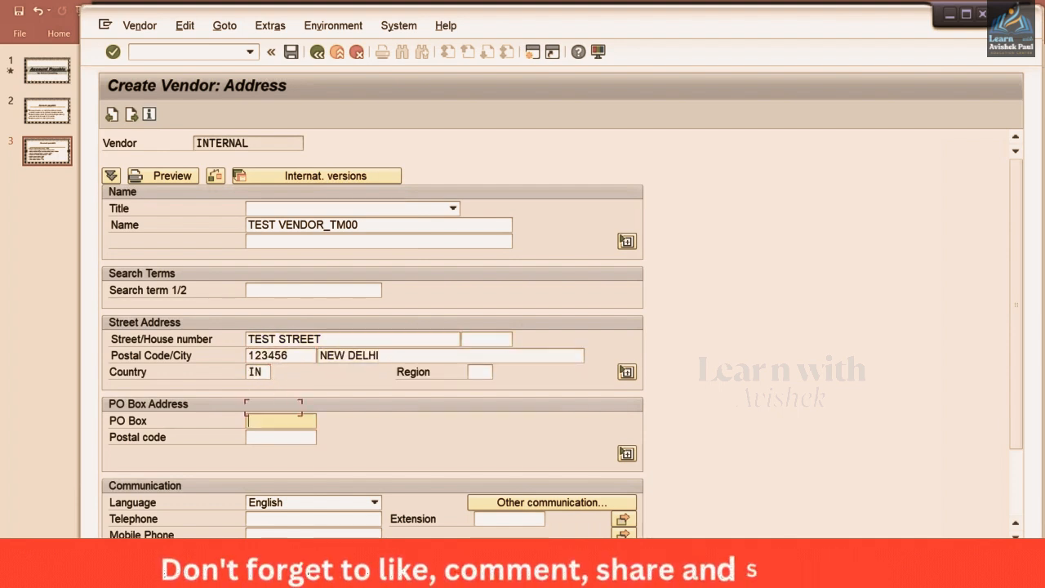
key("Tab")
key("Tab")
key("Return")
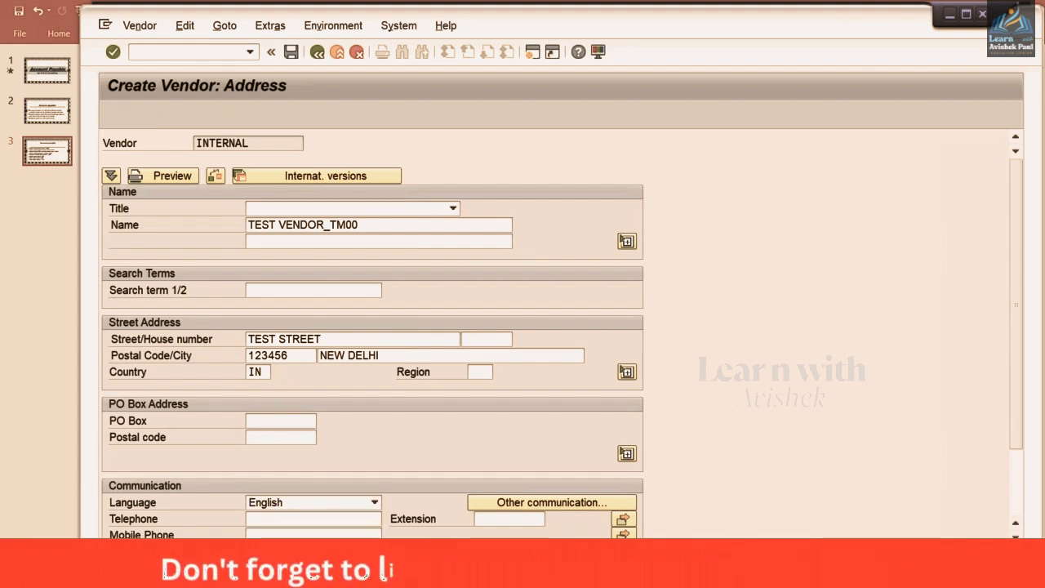
Add a bank detail row with country IN, bank key HDFC and the bank account number
key("Return")
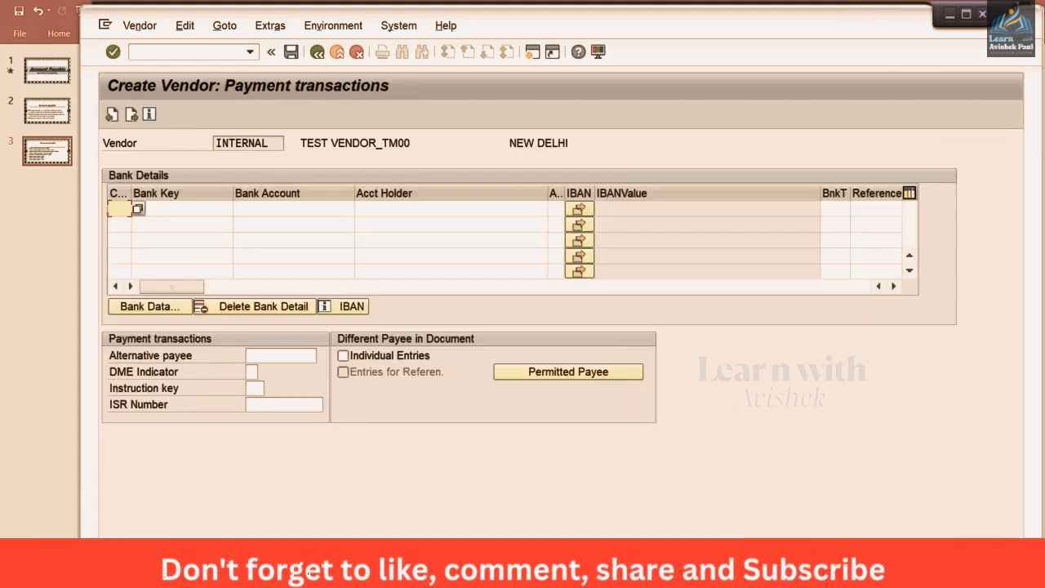
type("IN")
key("Tab")
type("HDFC")
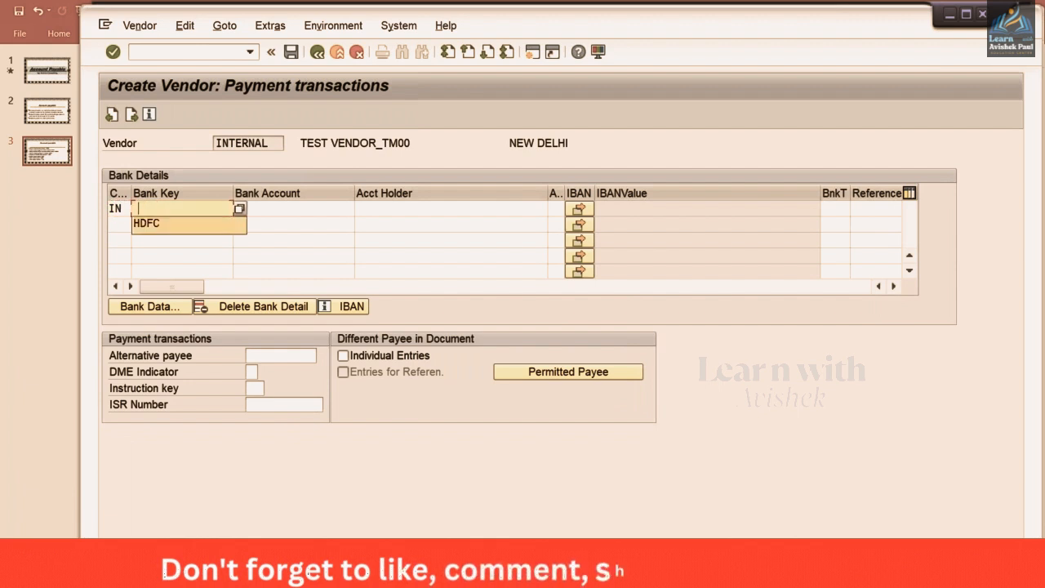
key("Tab")
key("Tab")
Copy TEST VENDOR into the first bank row's account holder and continue to Contact persons
key("Down")
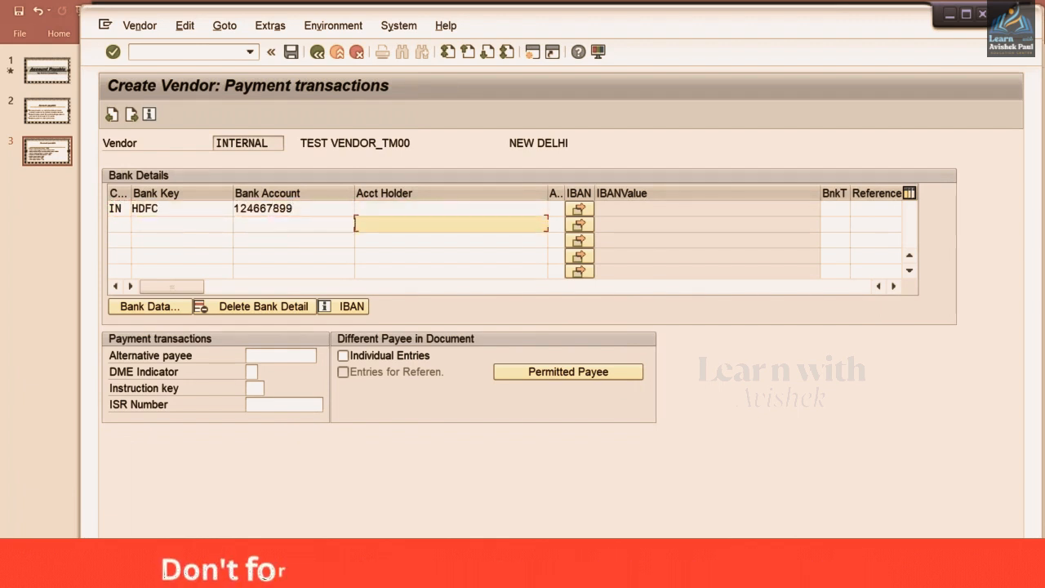
key("Up")
key("Down")
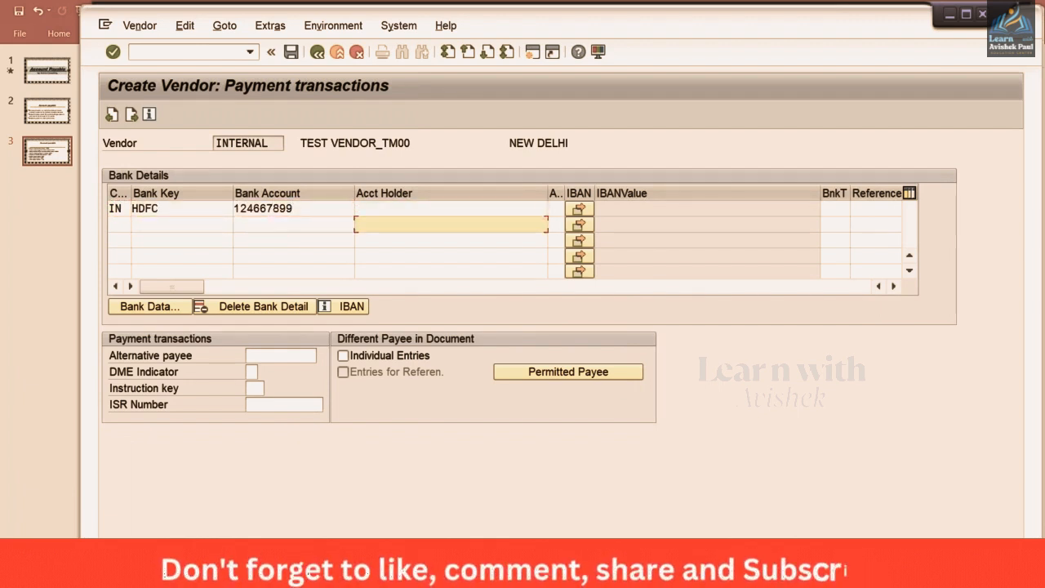
key("Up")
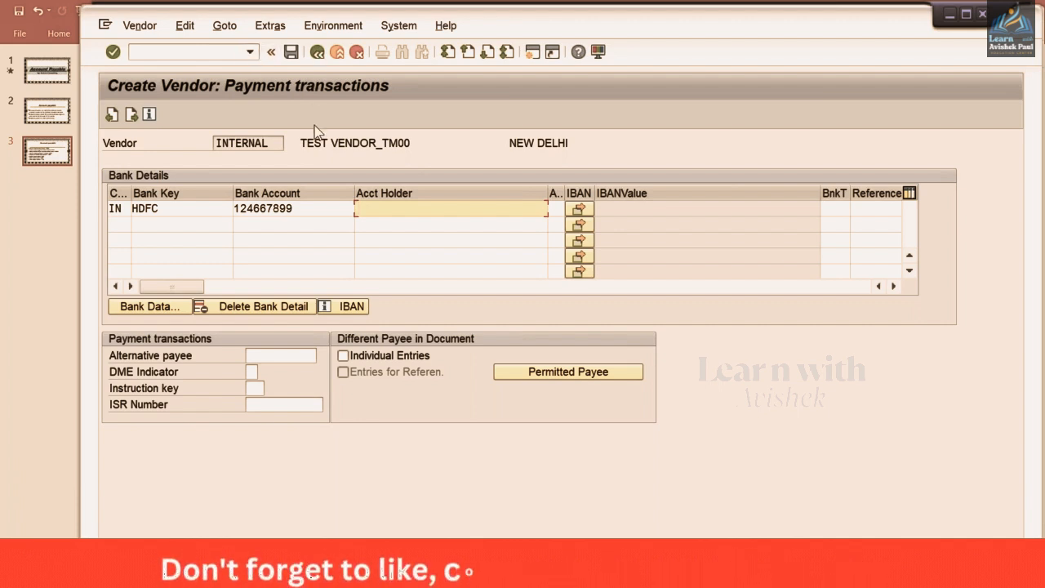
left_click_drag(302, 143, 372, 140)
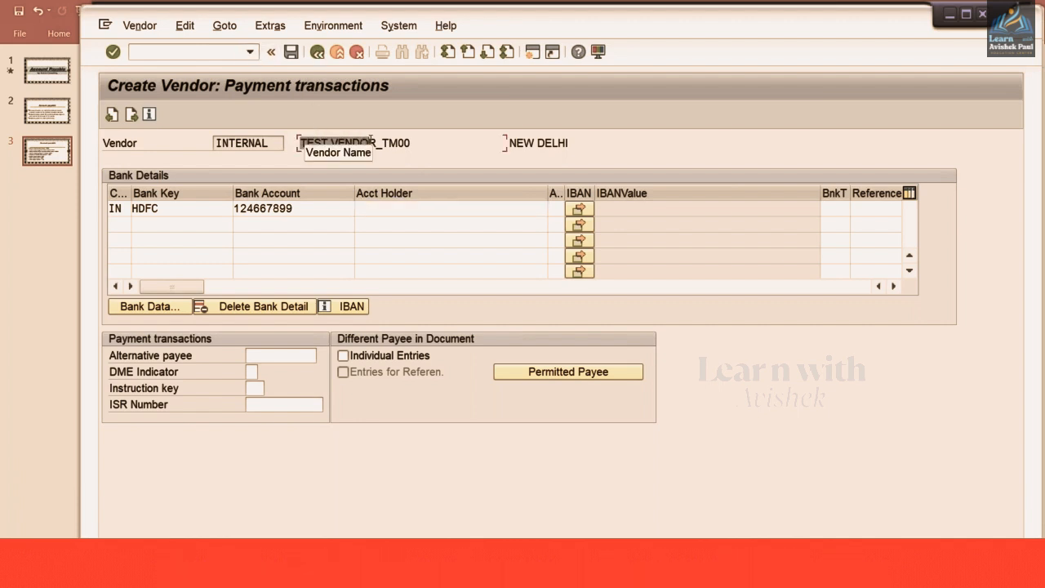
left_click(377, 143)
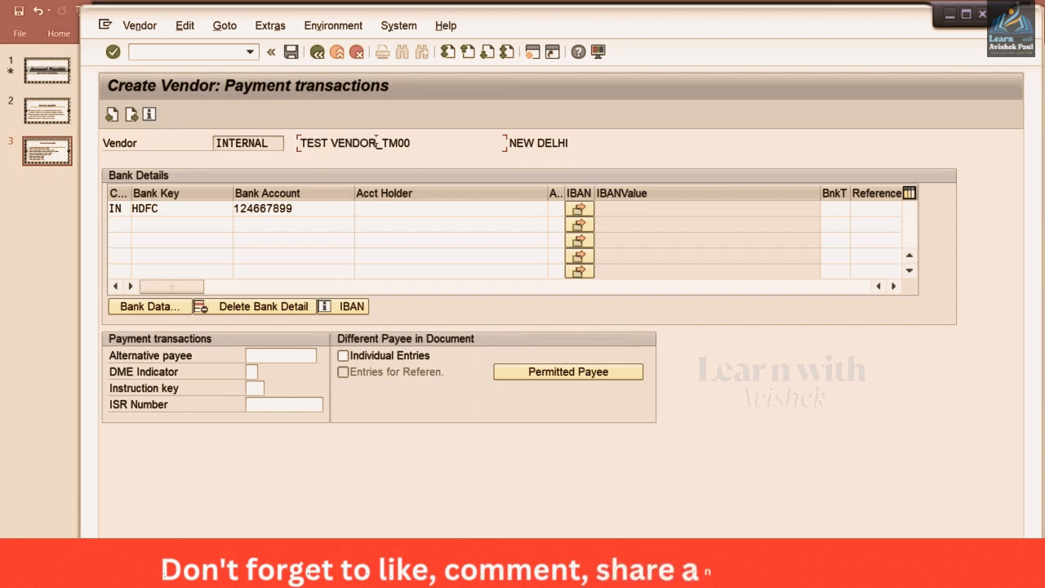
left_click(398, 211)
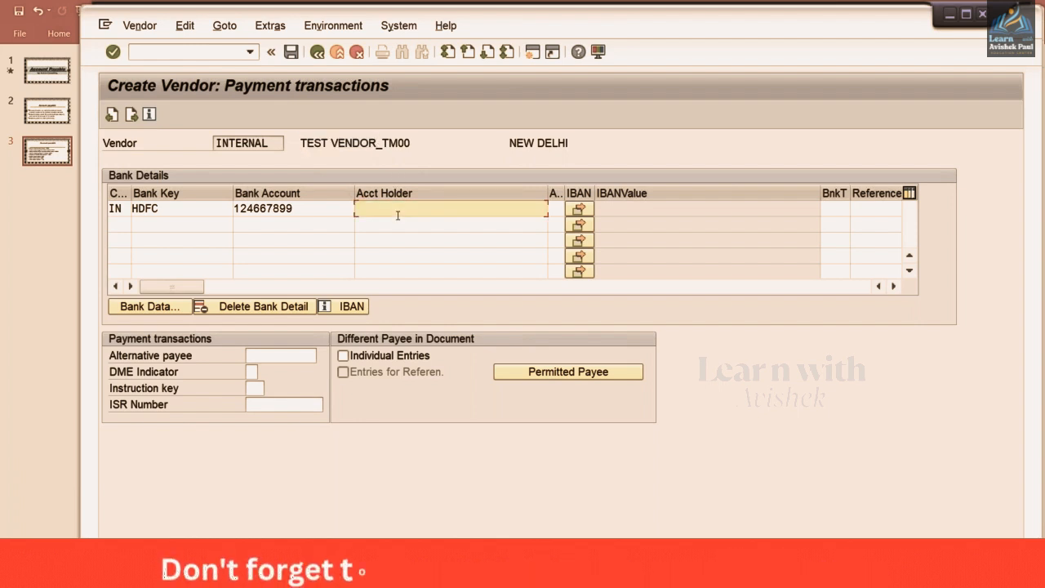
type("TEST VENDOR")
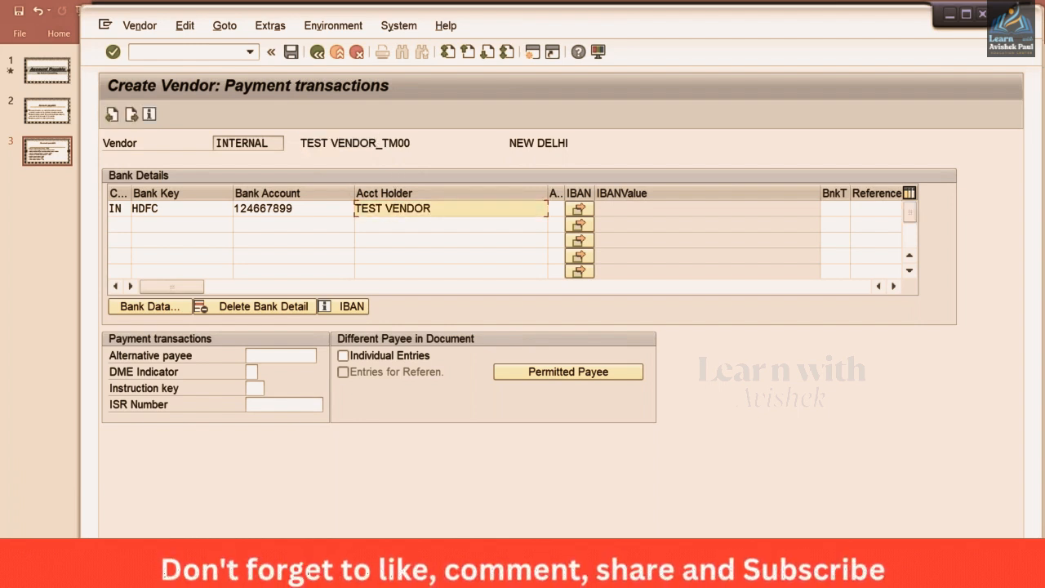
key("Return")
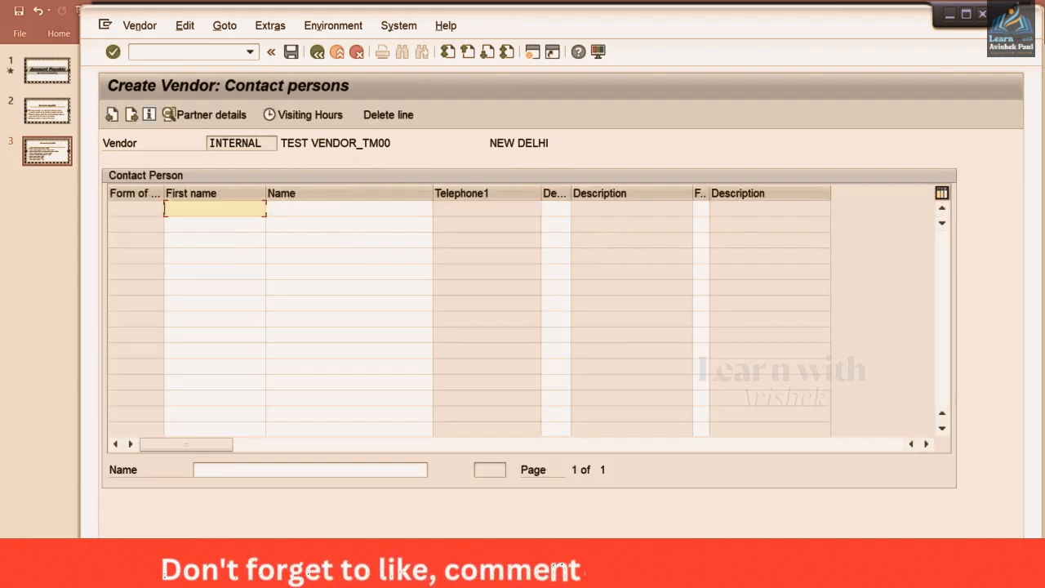
Paste the contact person's first and last name into the contact table
type("KUMAR")
key("Tab")
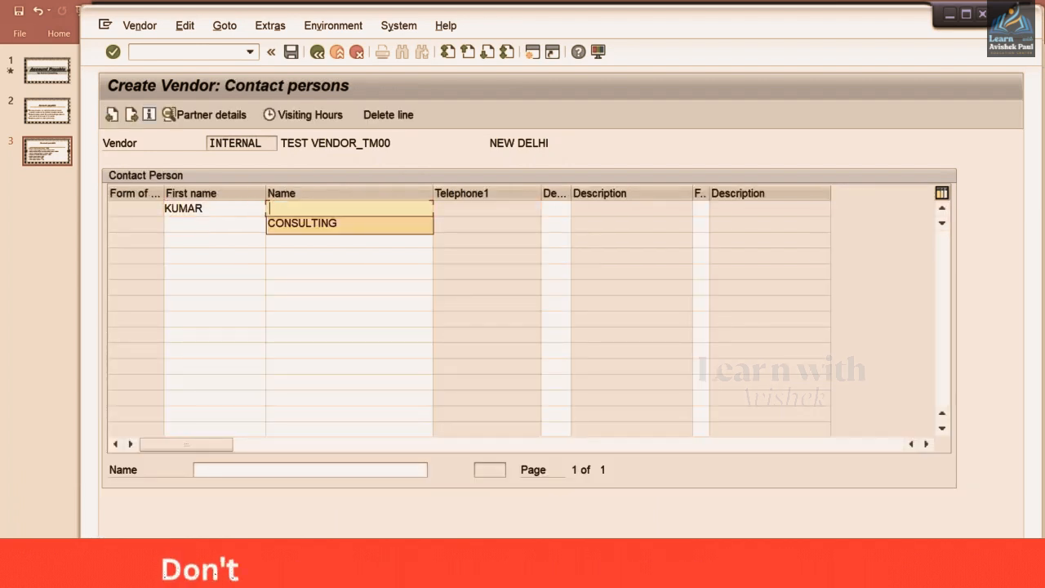
type("CONSULTING")
left_click(217, 207)
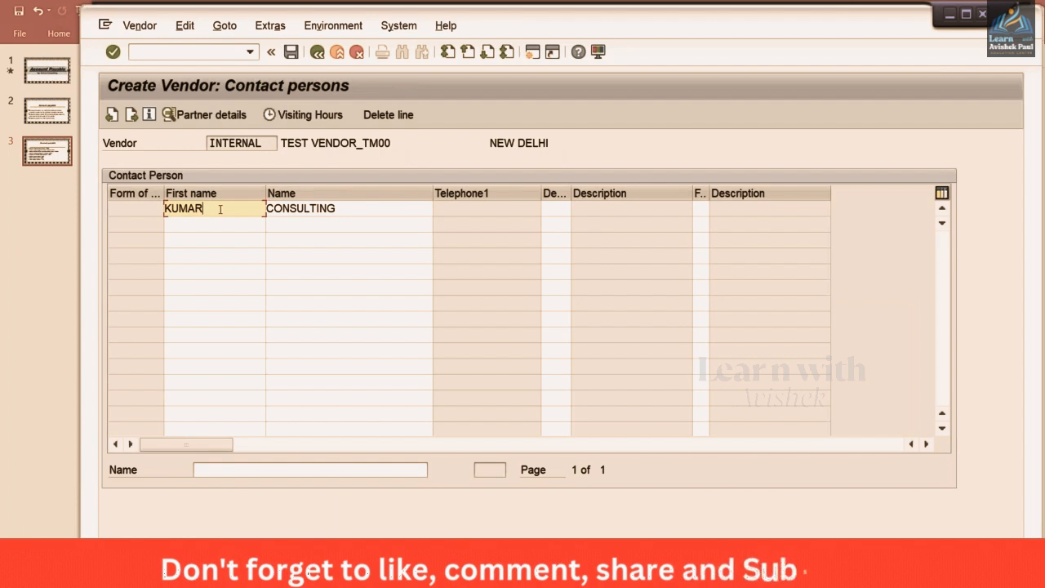
left_click(376, 210)
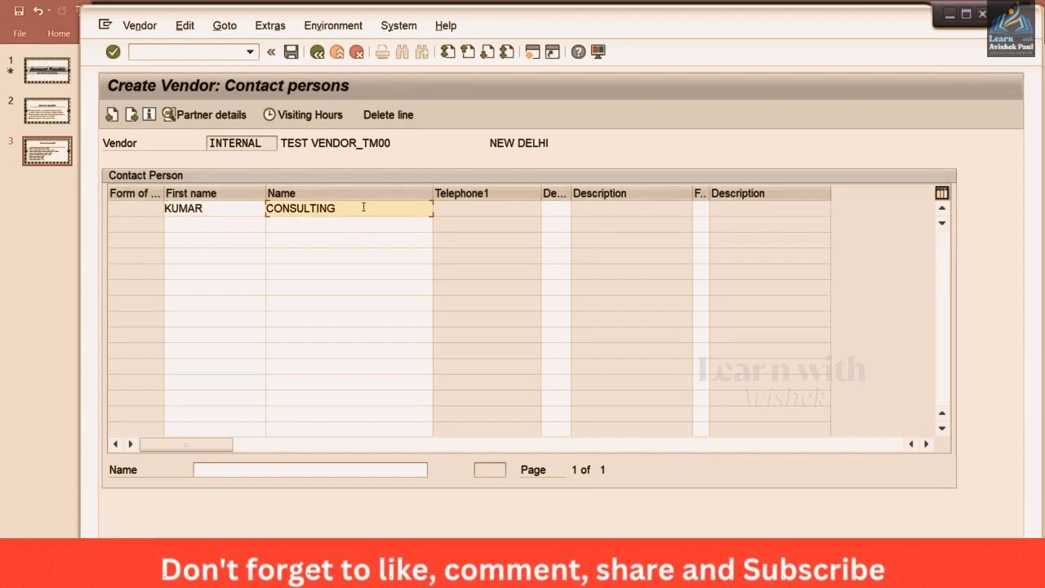
Add the contact's telephone number in the partner details, then return to the contact list
double_click(364, 208)
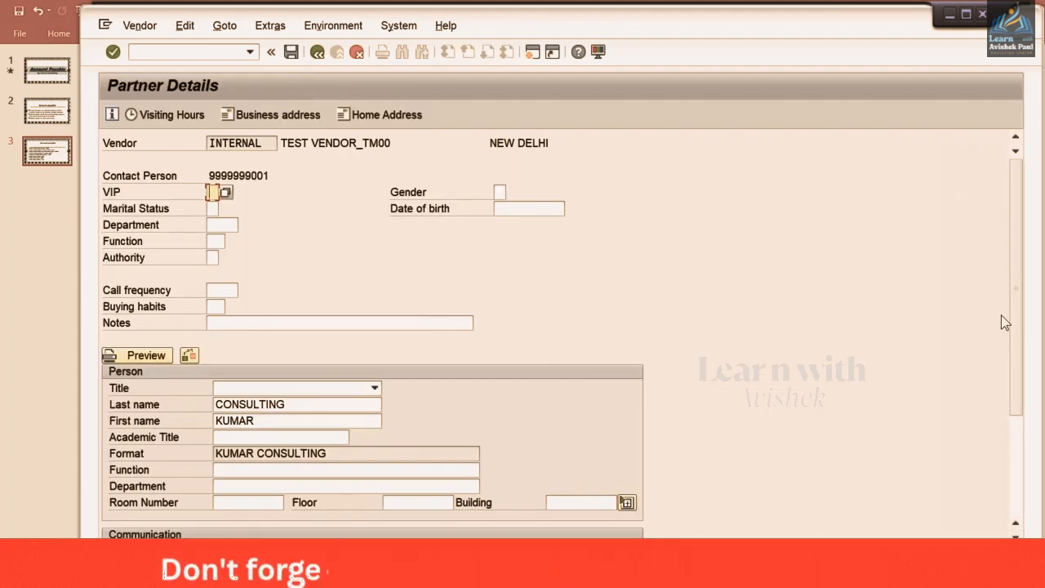
scroll(1008, 392, "down", 3)
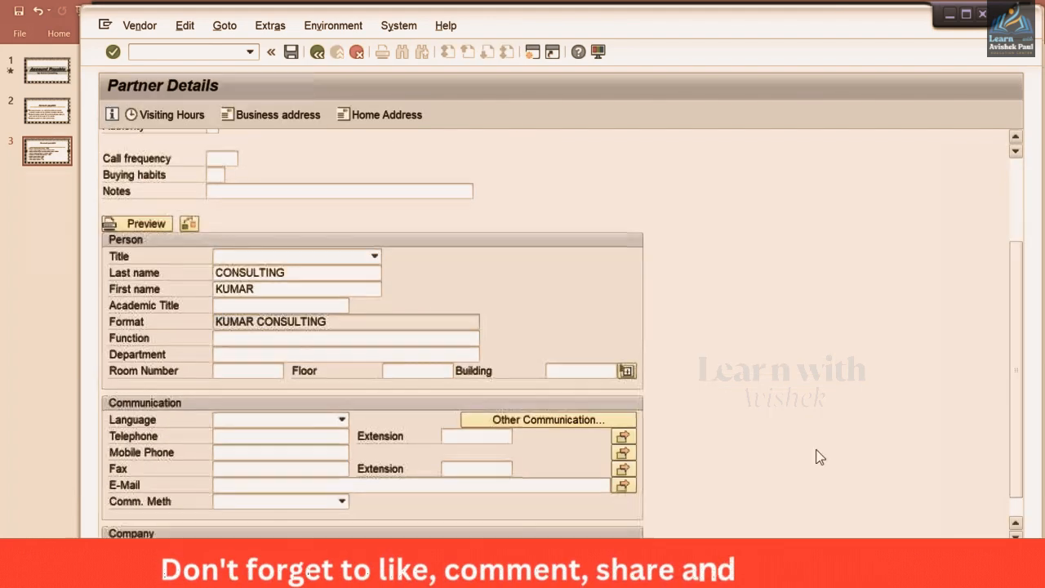
left_click(282, 438)
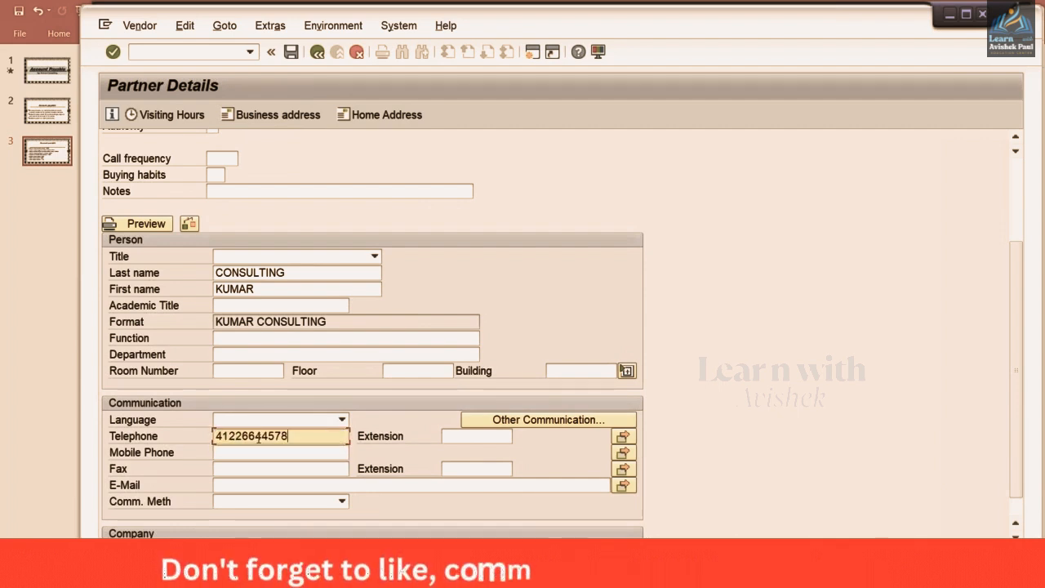
left_click(318, 53)
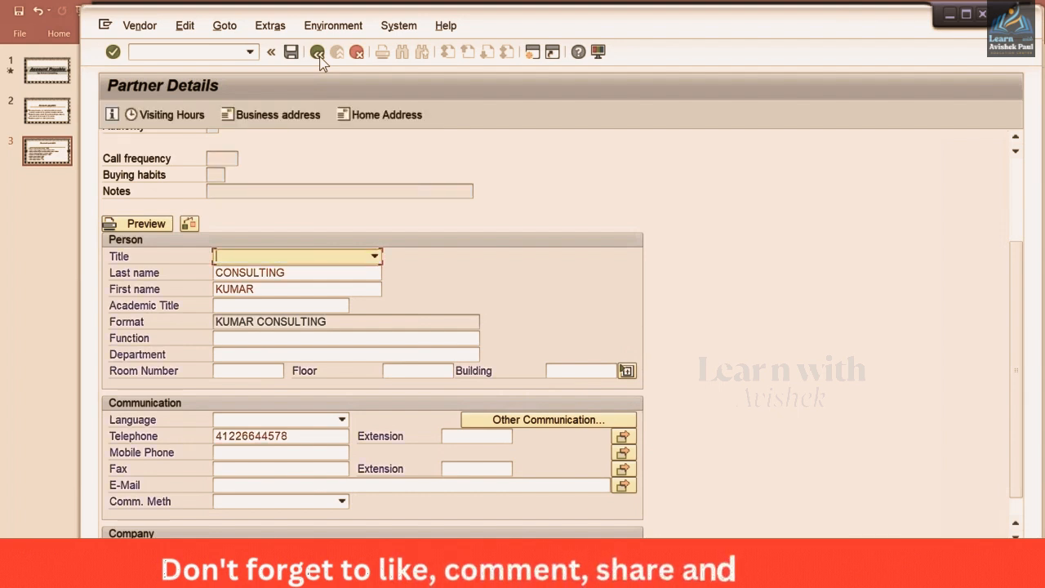
left_click(317, 53)
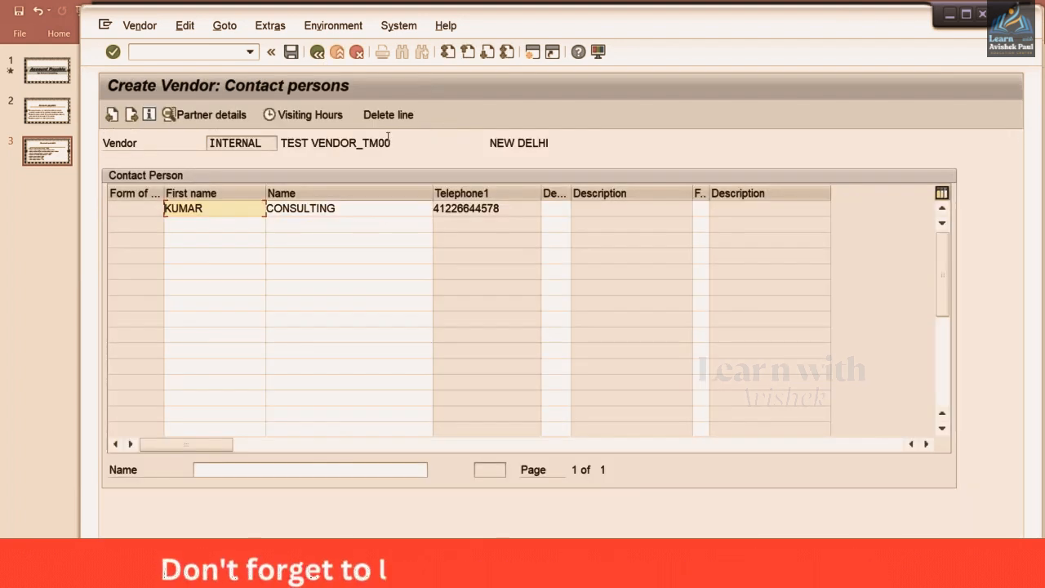
Choose reconciliation account 2000 and cash management group A1 from history, then move to Payment transactions
key("Return")
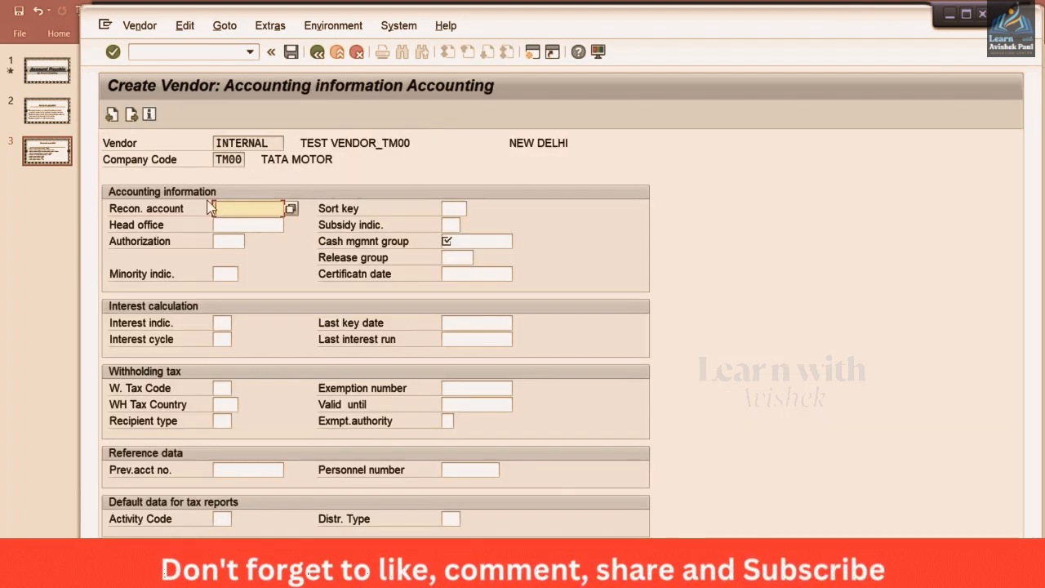
left_click(236, 209)
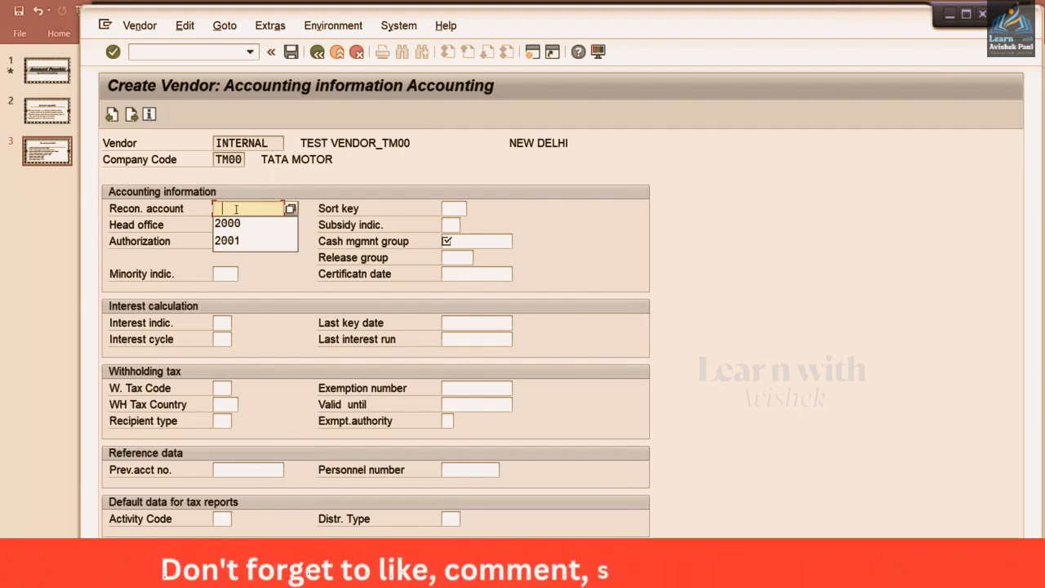
key("Down")
key("Return")
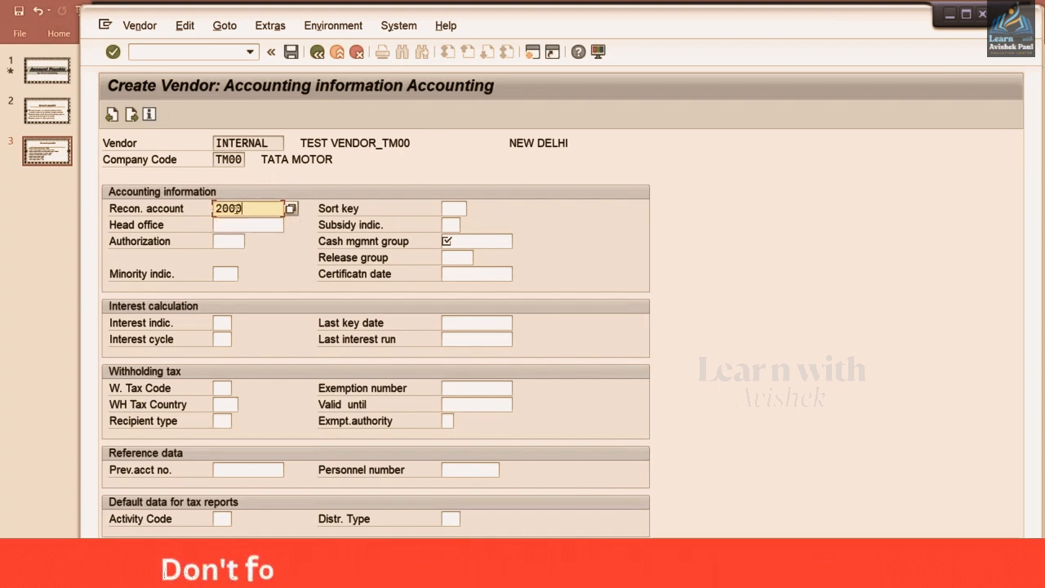
key("Tab")
key("Tab")
key("Tab")
key("Tab")
key("Tab")
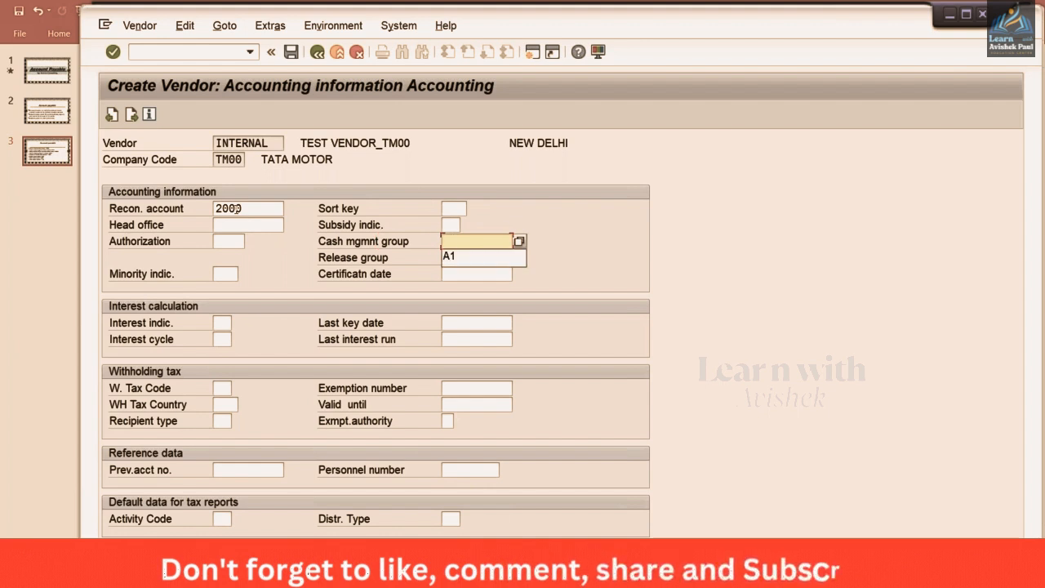
key("Down")
key("Return")
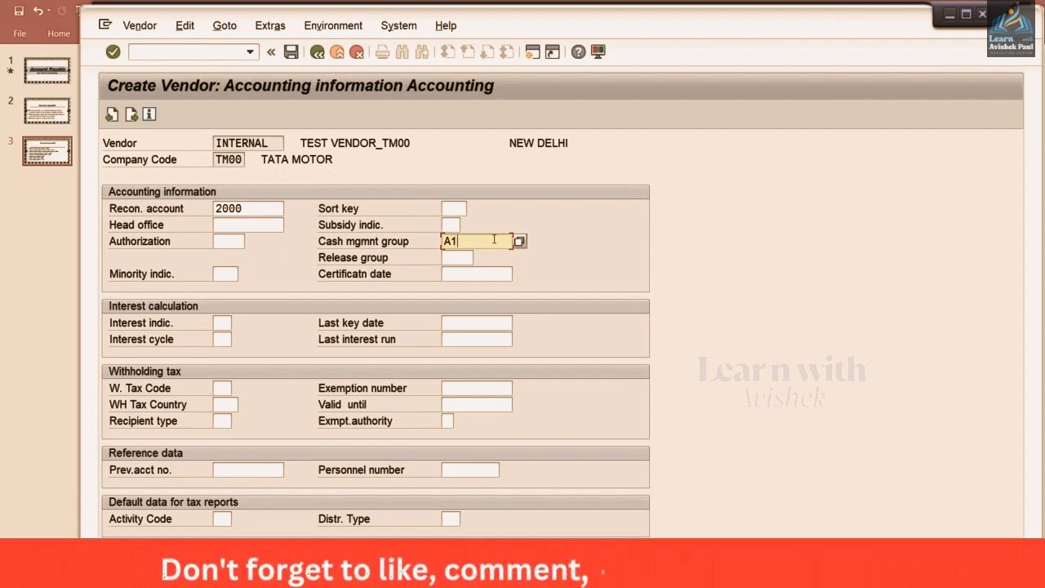
key("Return")
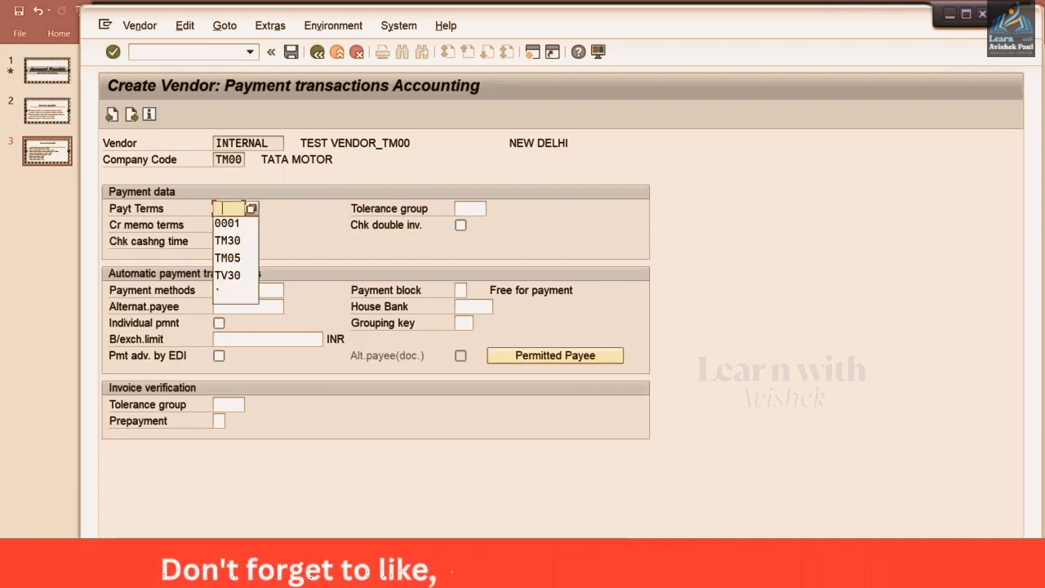
Pick payment terms 0001 from the history list and continue to the Correspondence screen
key("Down")
key("Return")
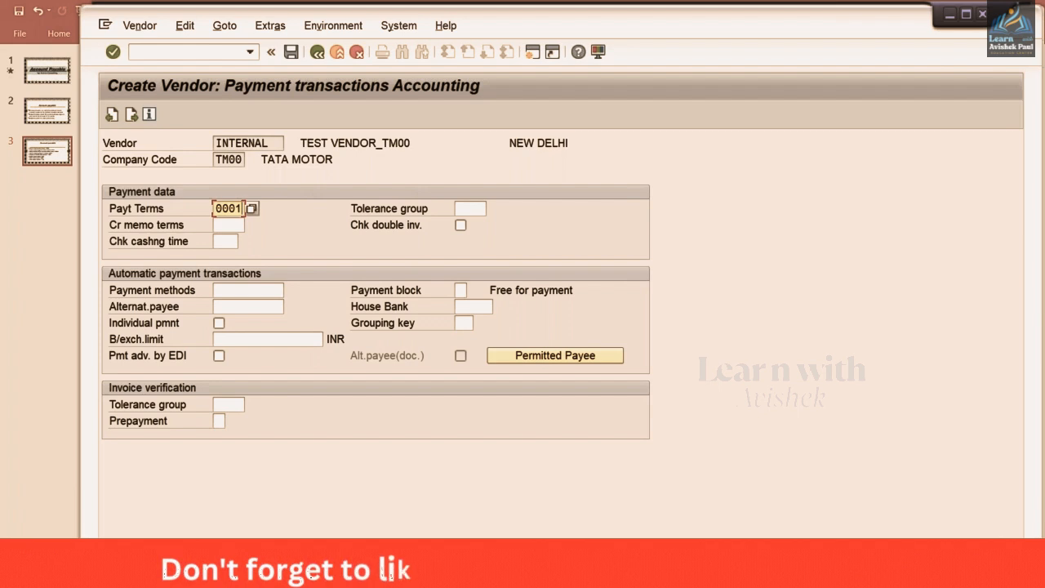
key("Return")
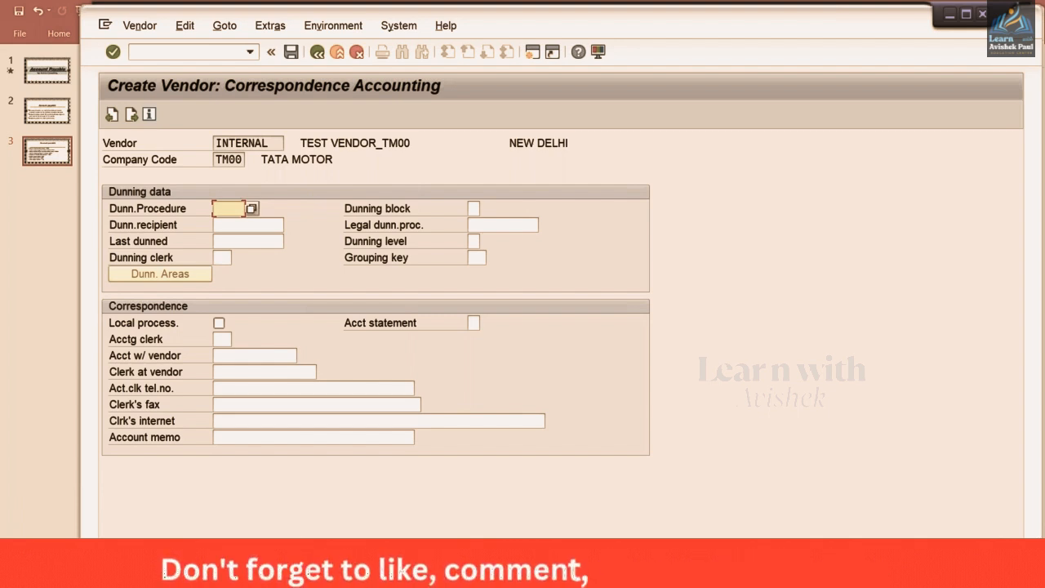
Finish the last data screen and confirm Yes to save vendor TEST VENDOR_TM00
key("Return")
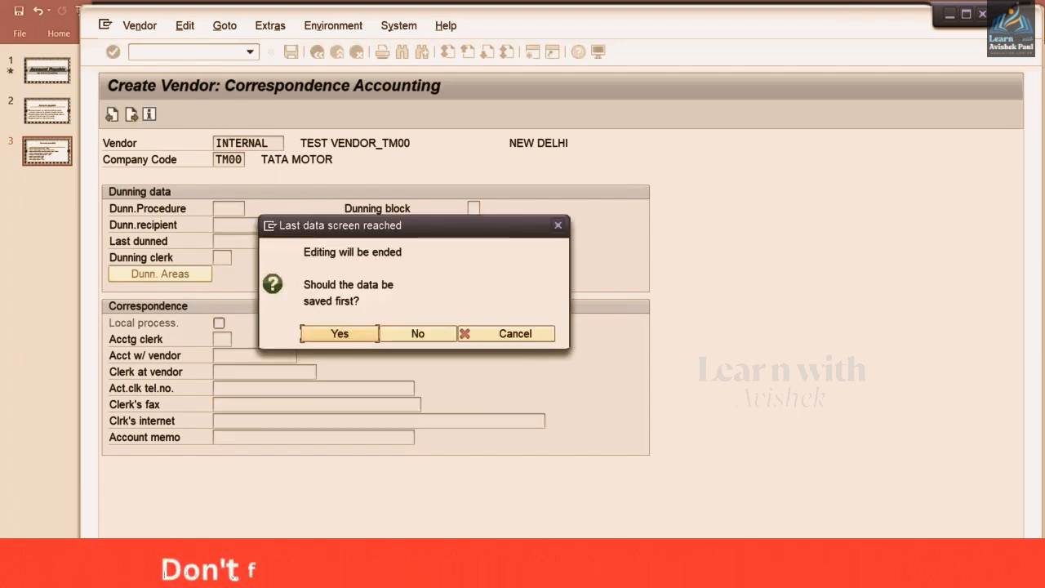
left_click(350, 336)
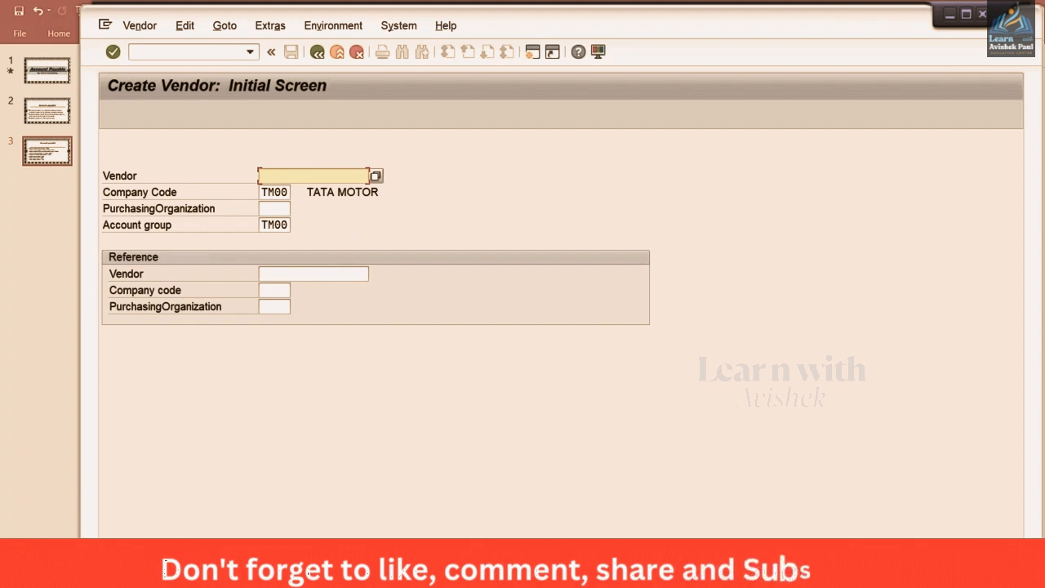
In the account group assignment window, run the vendor number range transaction /NXKN
mouse_move(338, 575)
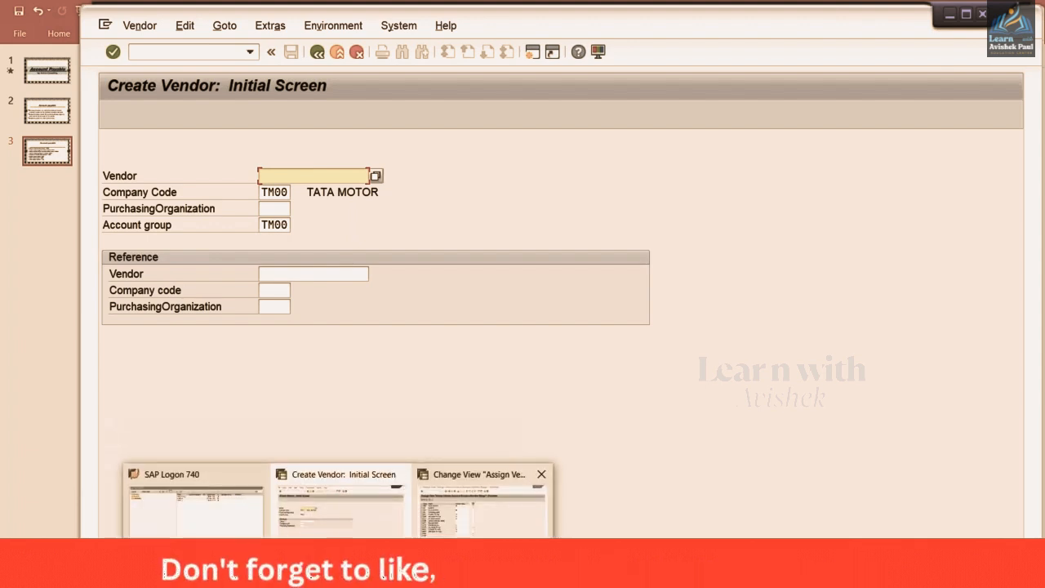
left_click(483, 506)
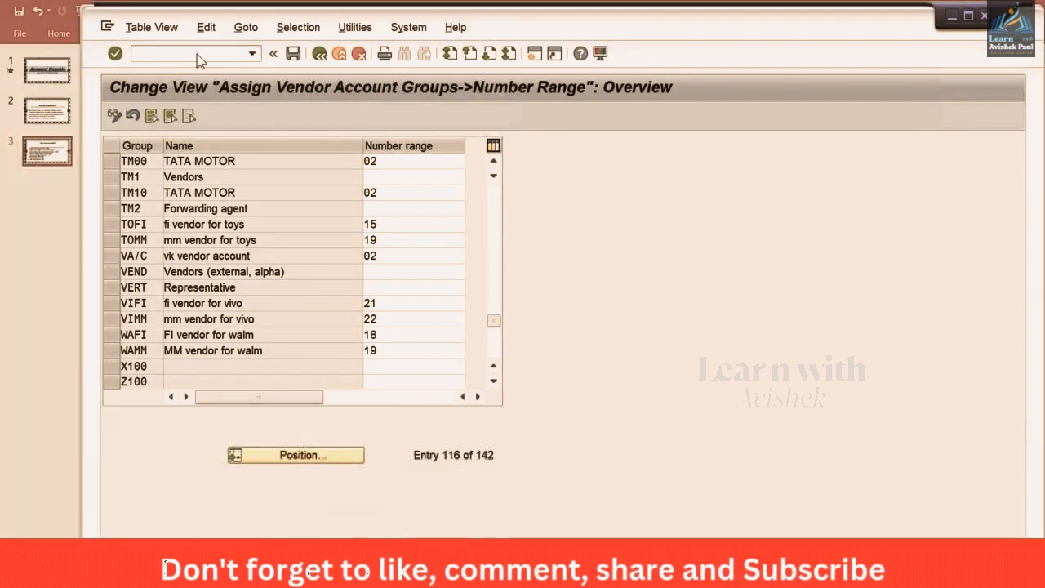
type("/NOB")
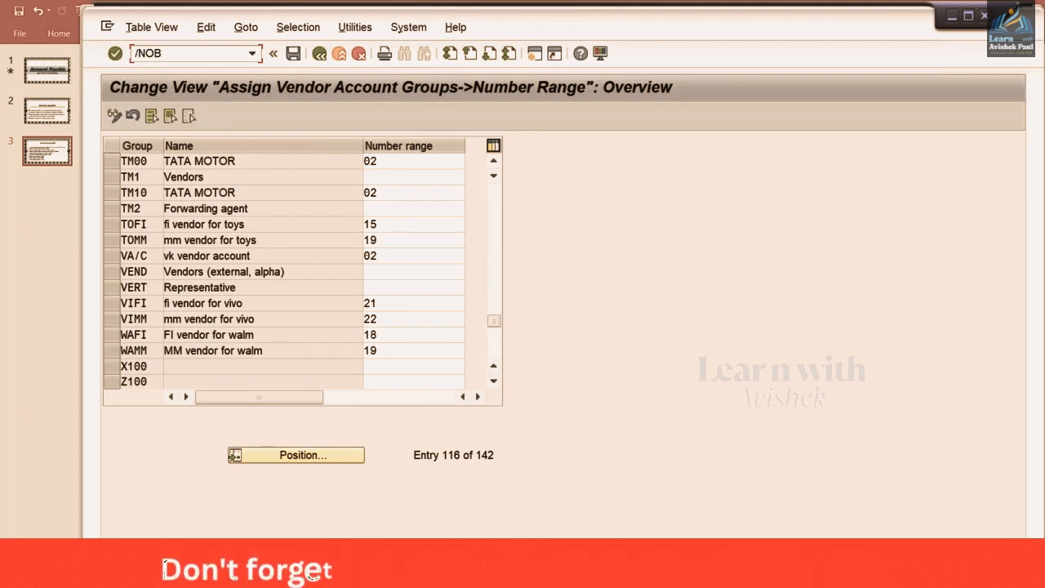
key("BackSpace")
key("BackSpace")
key("BackSpace")
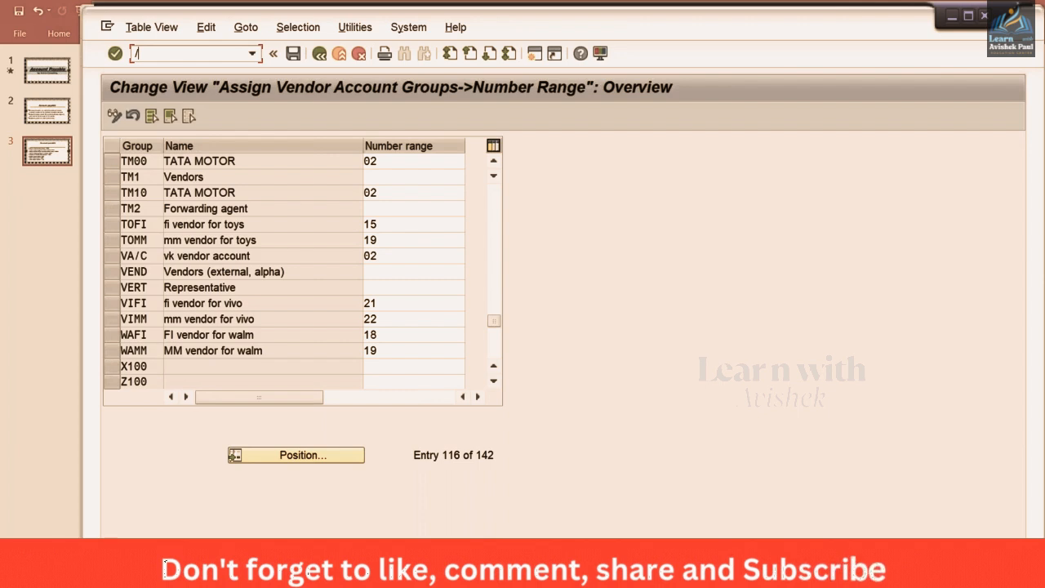
type("NXKN")
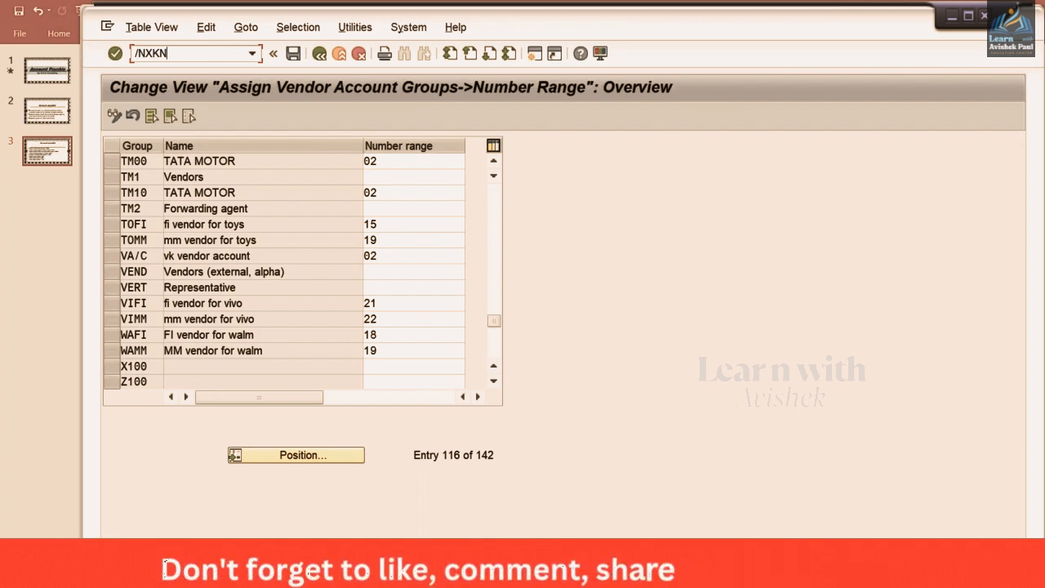
key("Return")
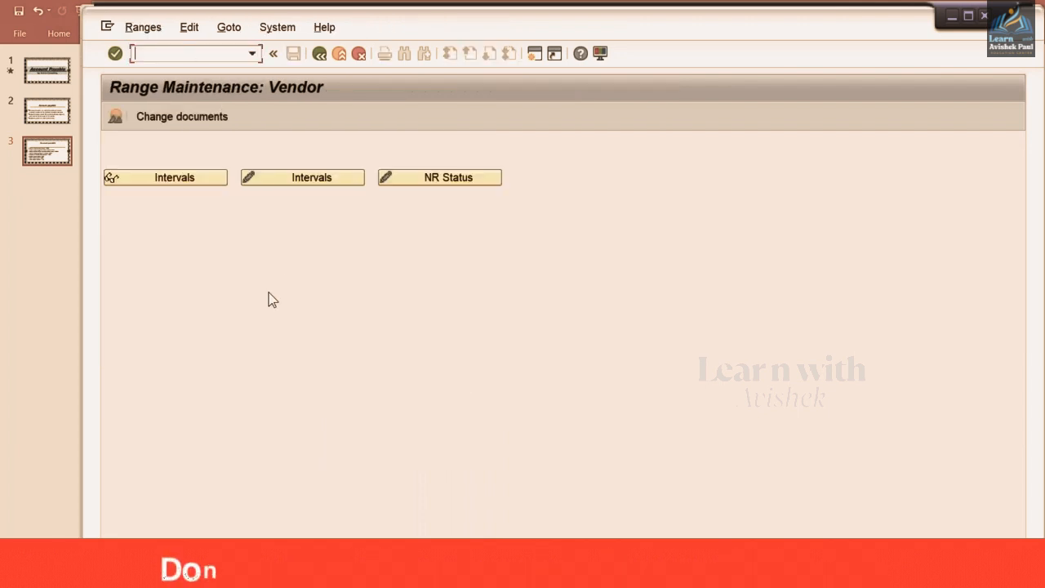
Open the vendor number intervals for change, select interval 02 and check its current number
left_click(315, 178)
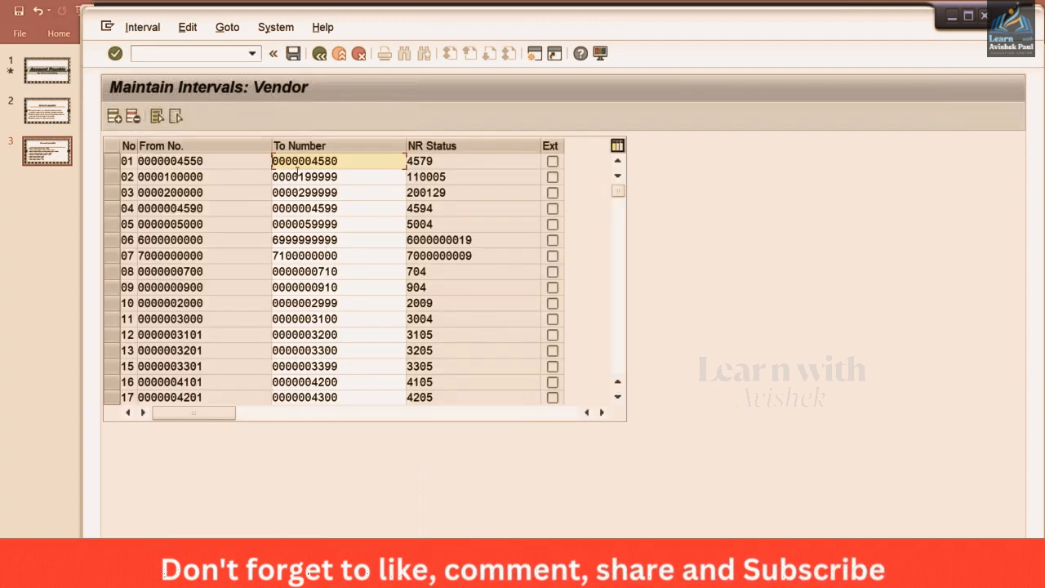
left_click(112, 178)
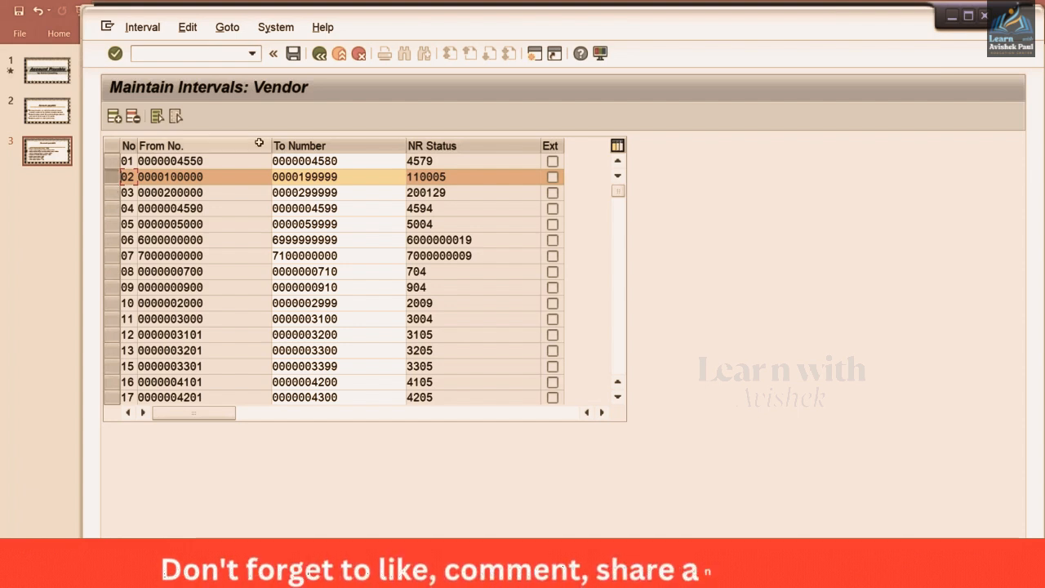
left_click(463, 178)
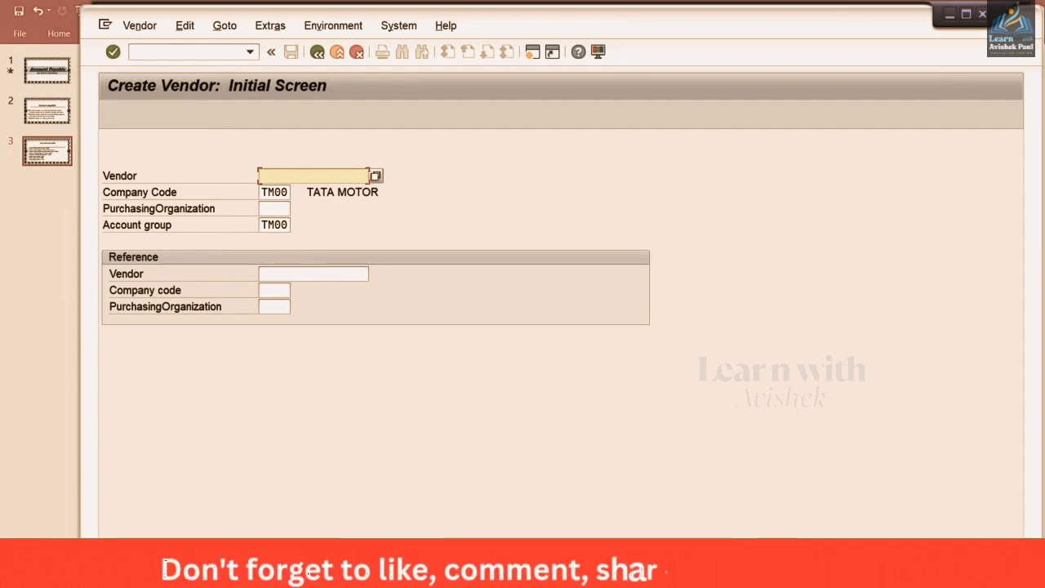
key("alt+Tab")
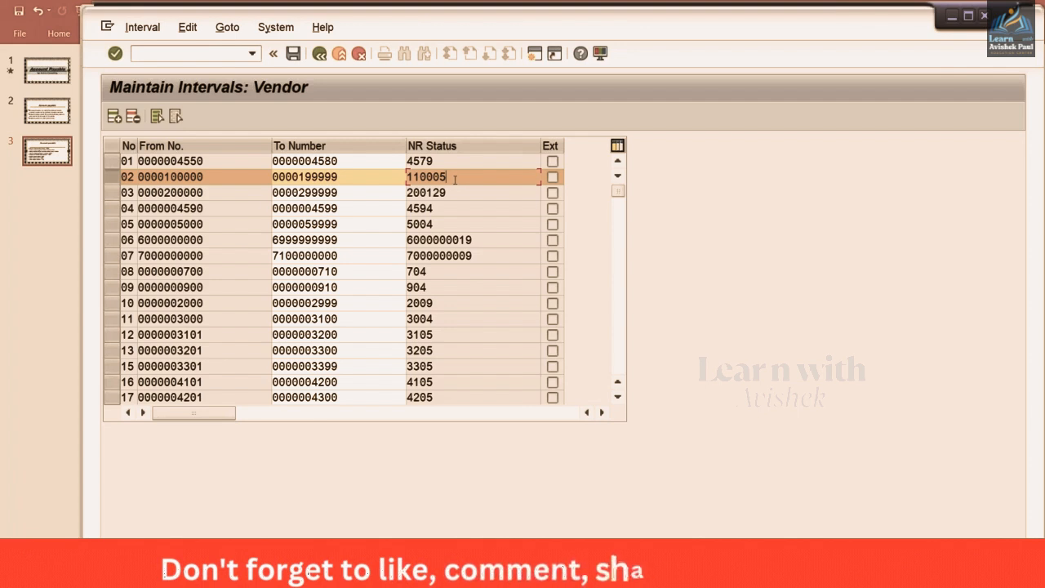
Inspect interval 02's status 110005, then return to the Create Vendor window and open the Vendor menu
double_click(406, 177)
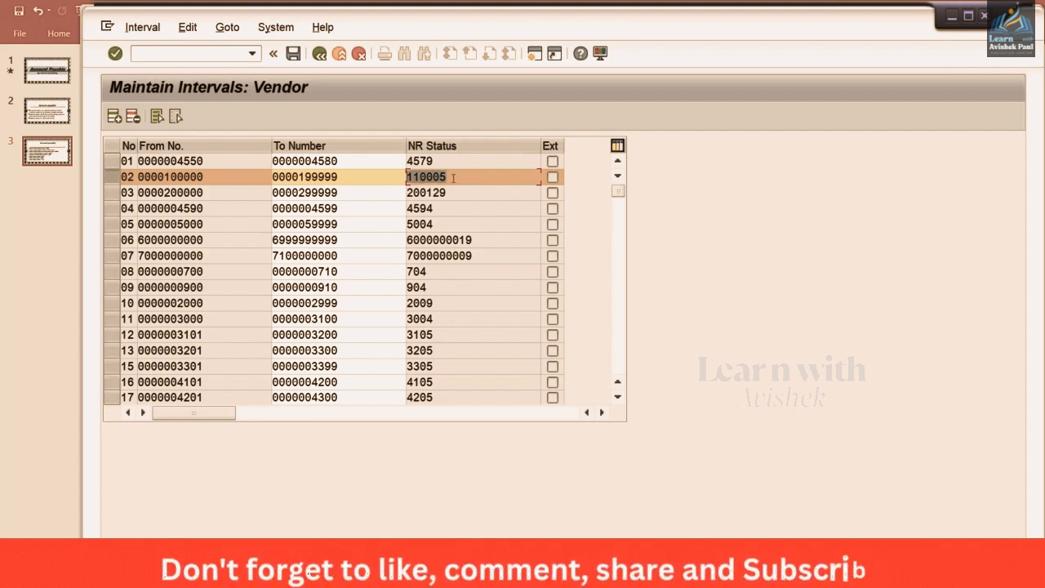
left_click(453, 178)
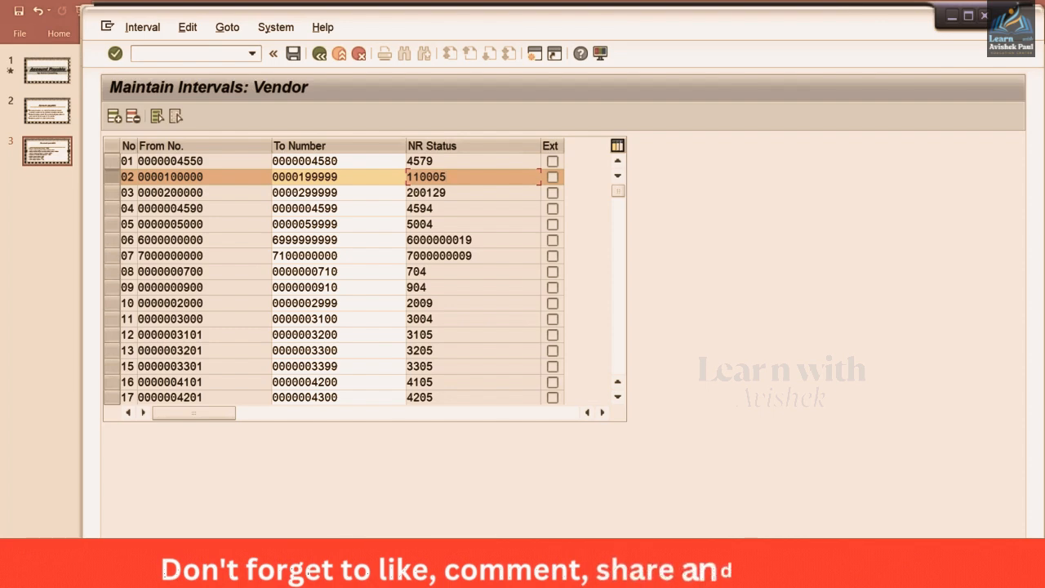
left_click(340, 573)
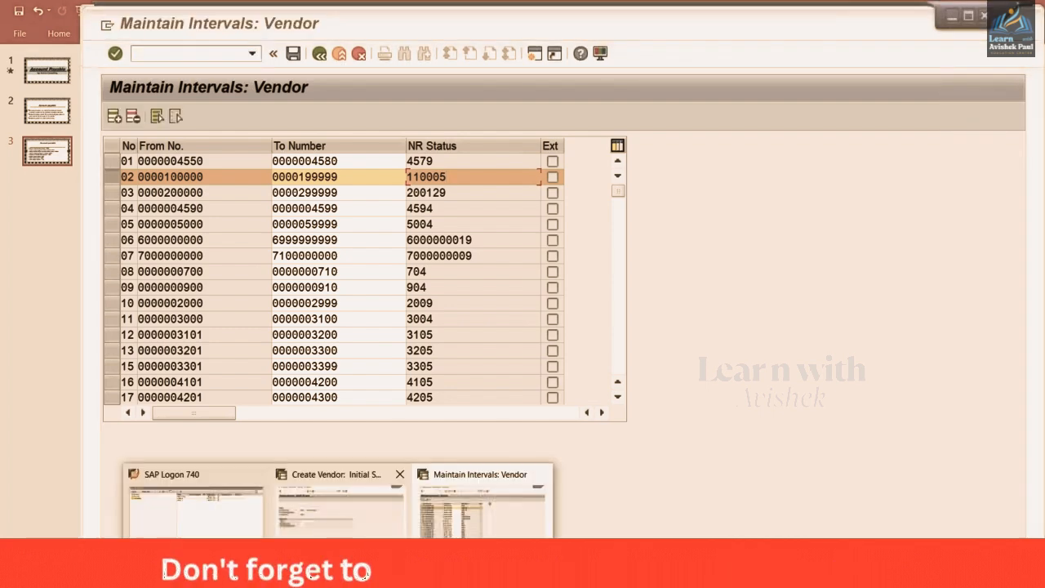
left_click(336, 518)
left_click(313, 176)
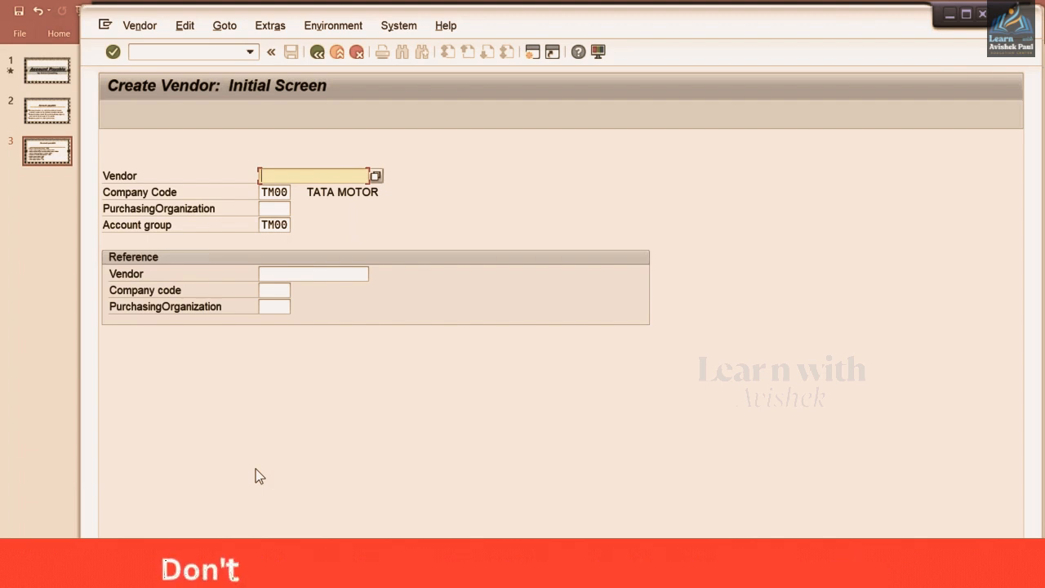
left_click(136, 26)
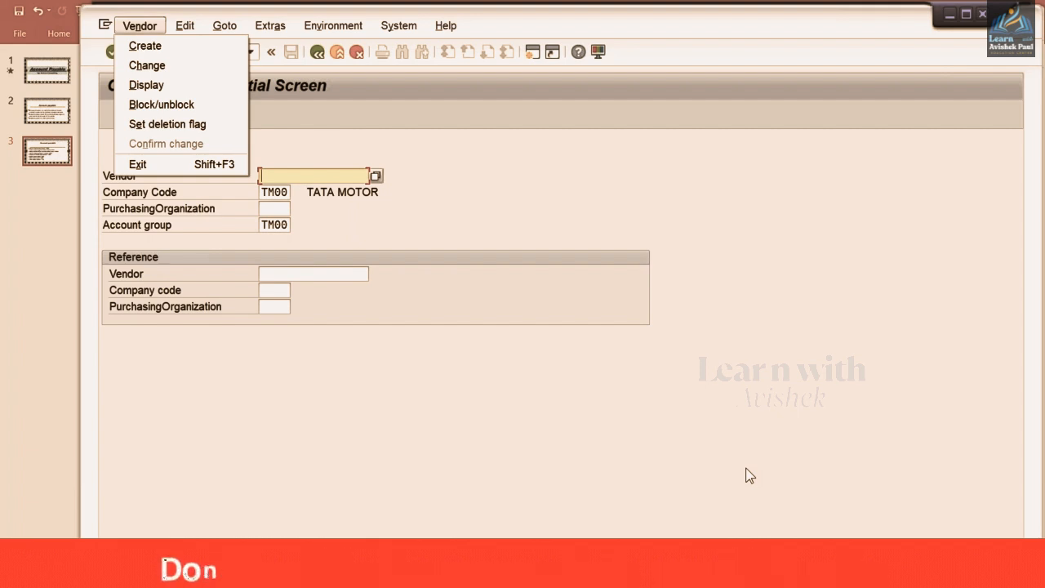
left_click(430, 296)
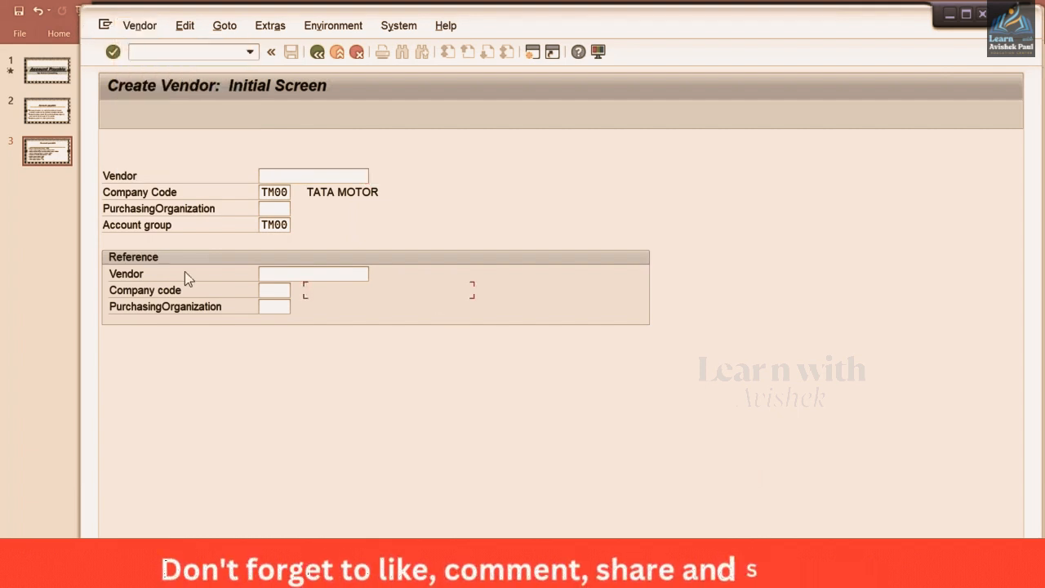
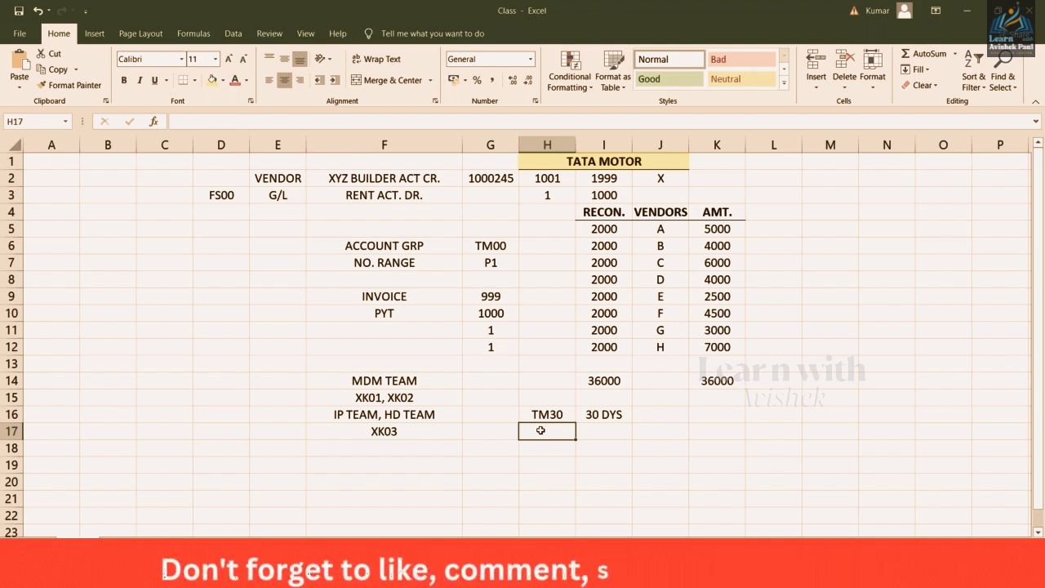
Add payment term TM60 with 60 DYS in row 17, below the TM30 note
type("TM60")
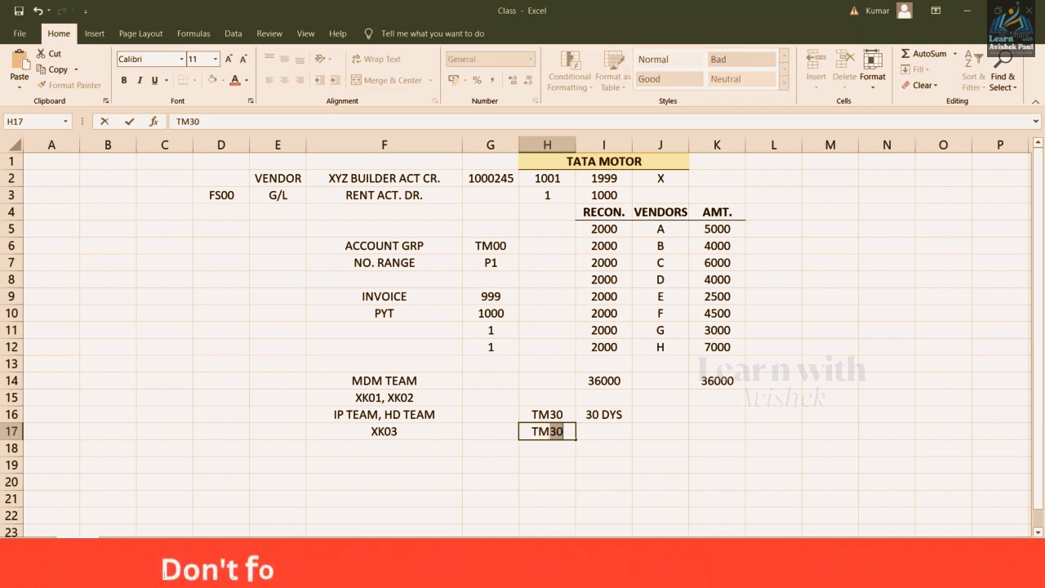
key("Tab")
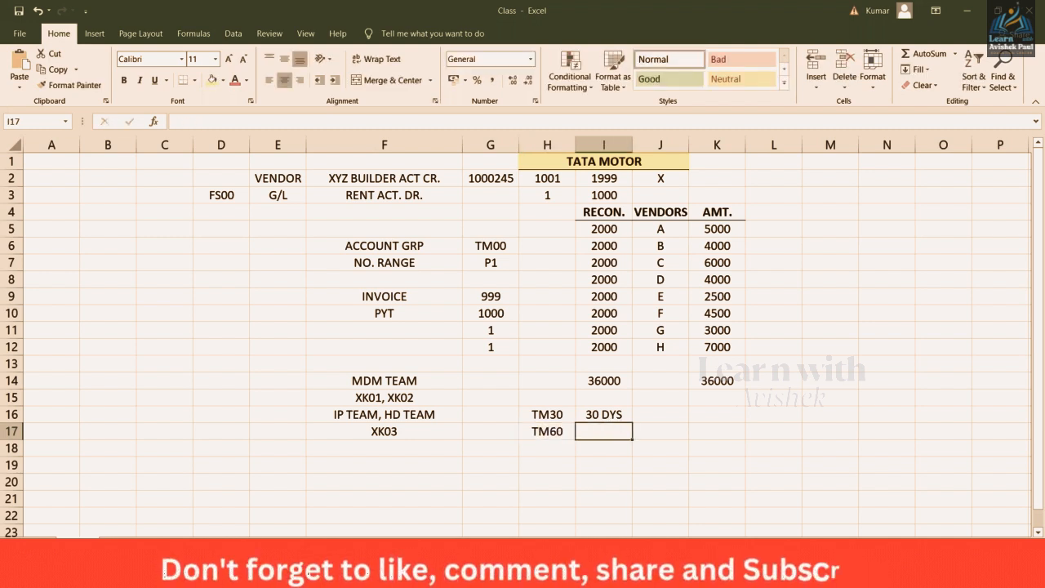
type("60")
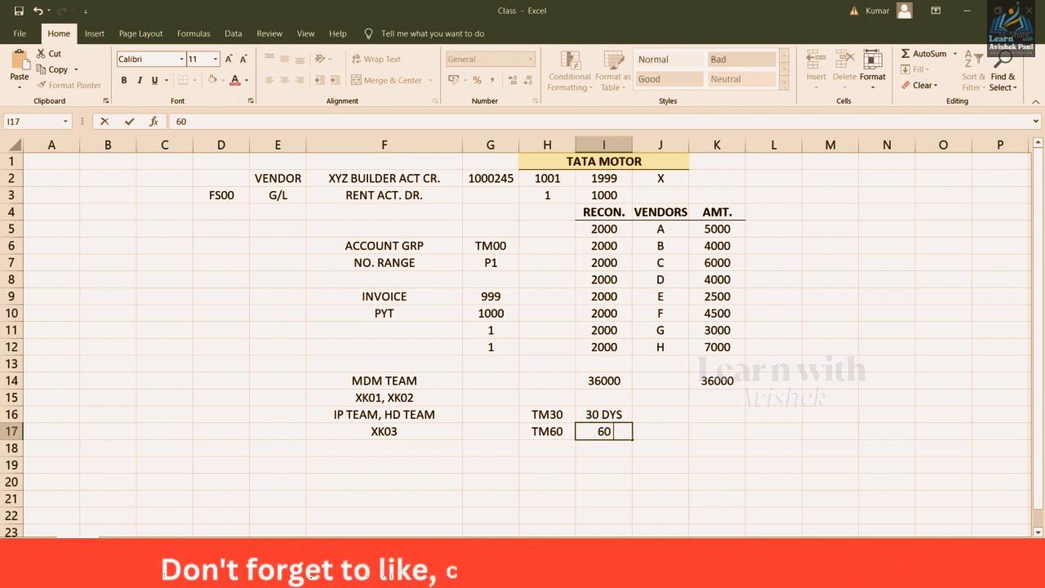
type(" DYS")
key("Return")
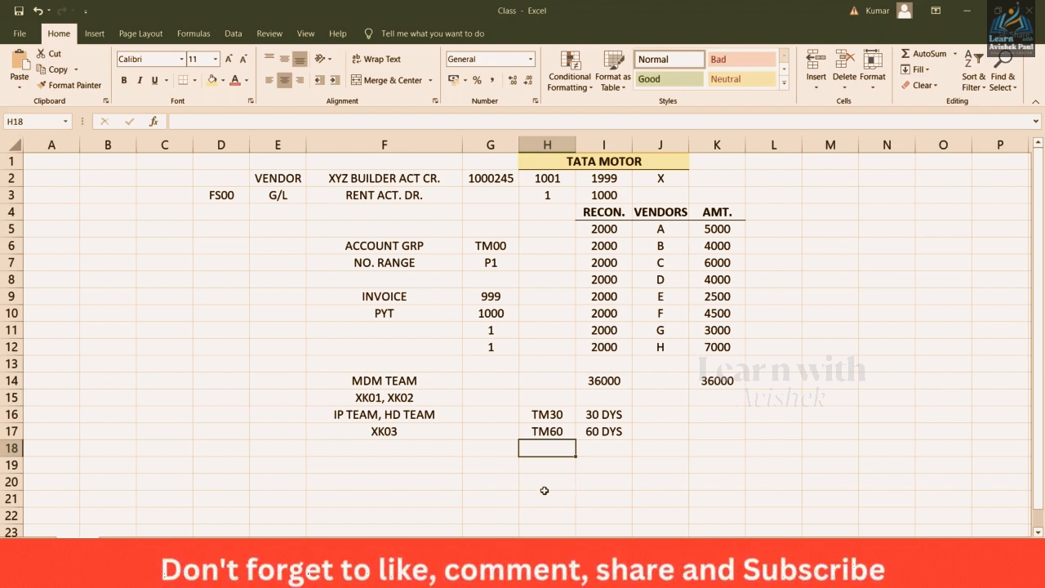
Review the TM60, TM30, IP TEAM/HD TEAM, XK03 and XK01/XK02 notes in the sheet
left_click(562, 415)
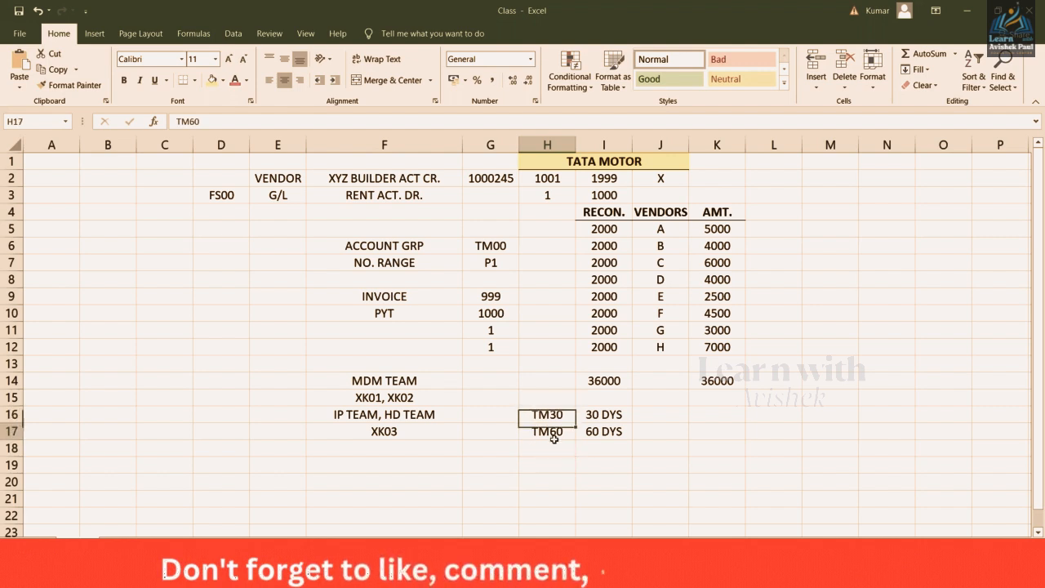
left_click(557, 432)
left_click(556, 415)
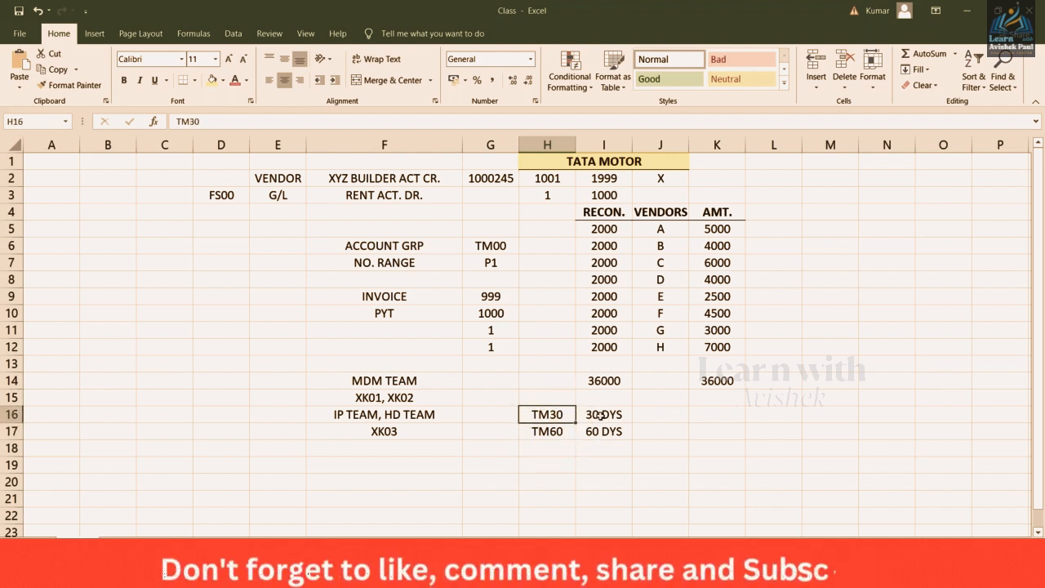
left_click(344, 417)
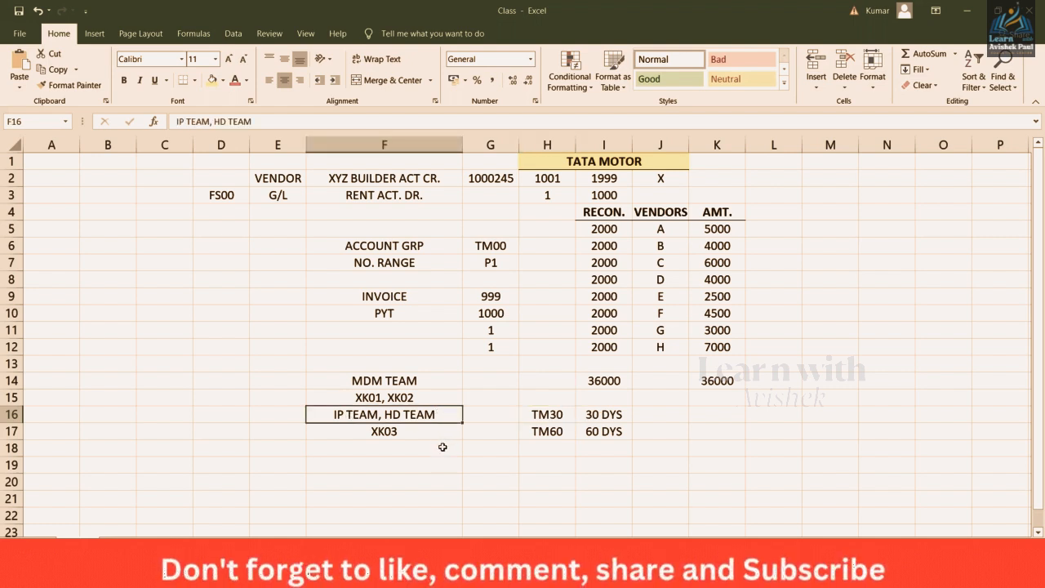
left_click(407, 433)
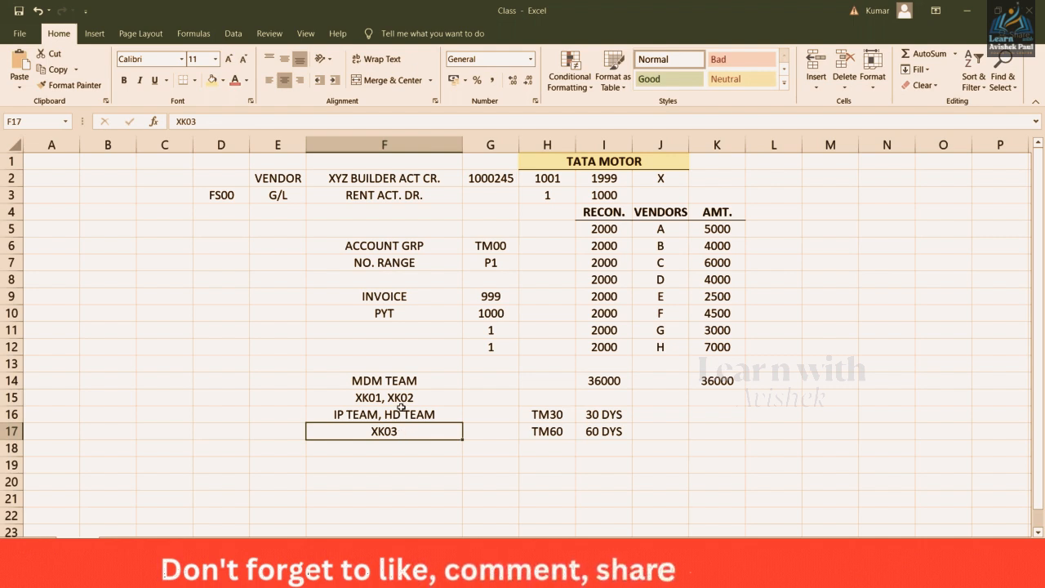
left_click(425, 397)
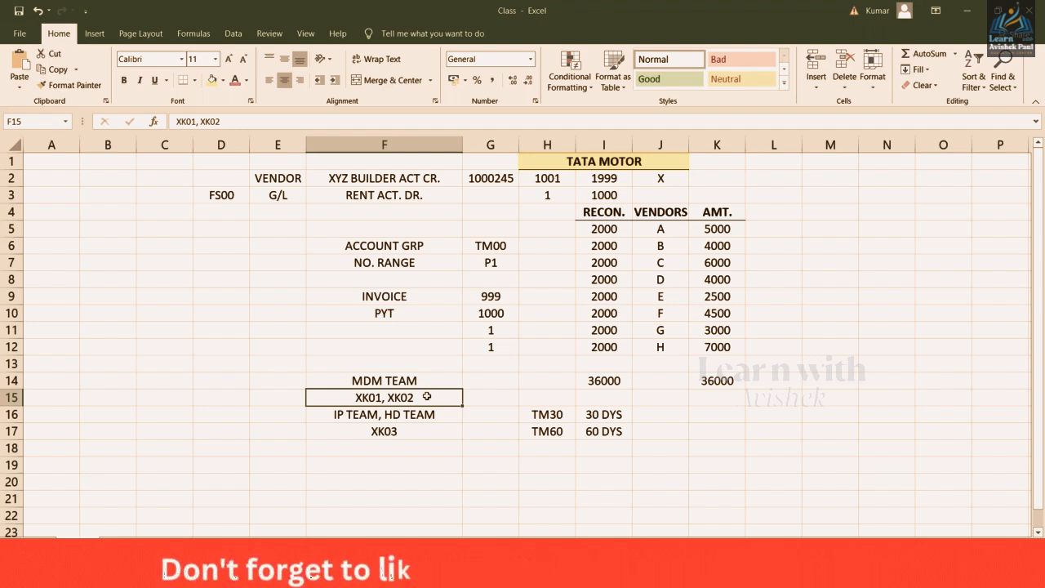
Correct the XK03 note to XK02, then return to the SAP vendor display
left_click(400, 431)
double_click(401, 431)
key("BackSpace")
type("2")
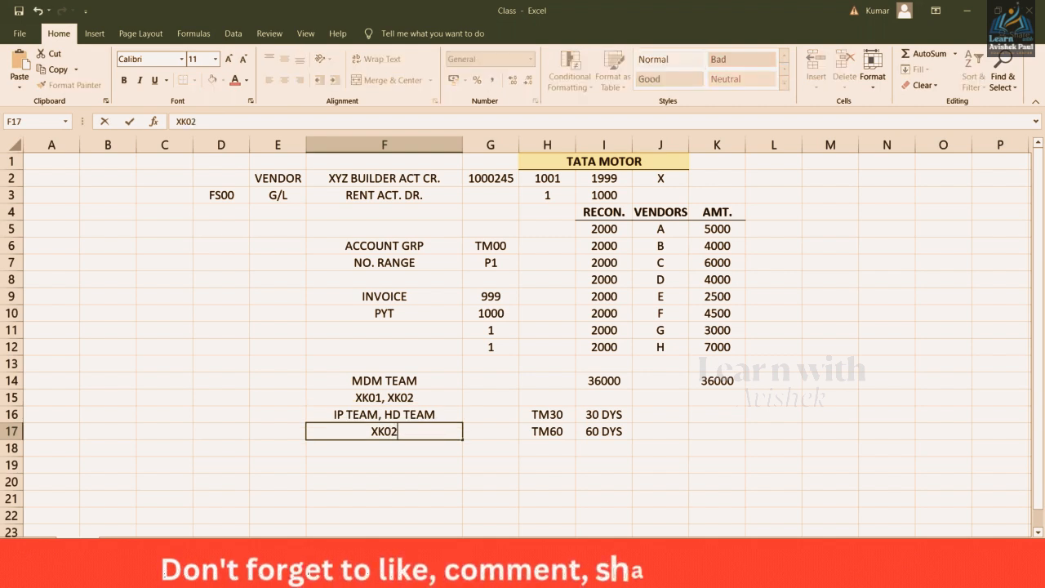
key("Return")
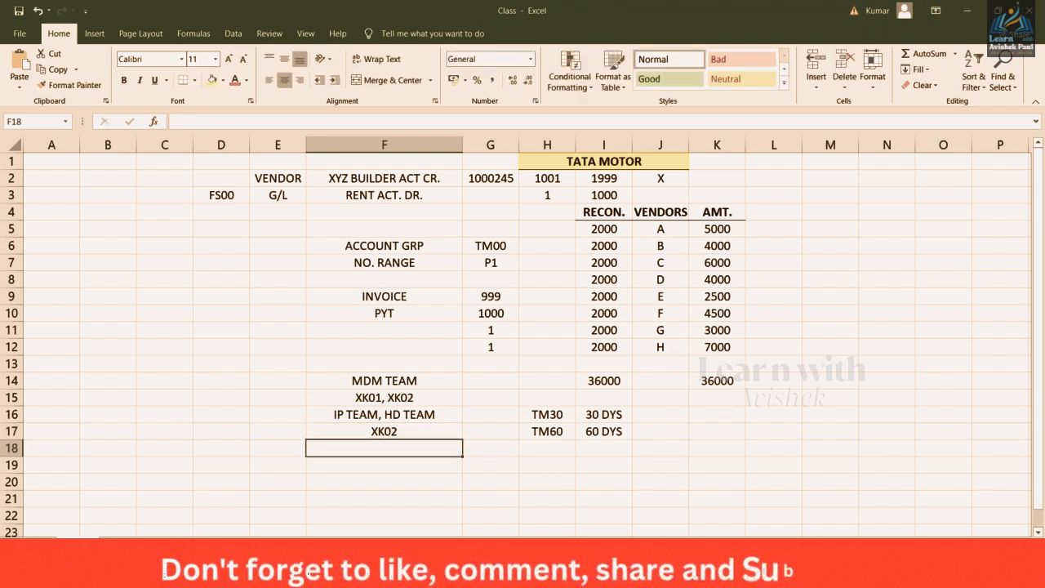
left_click(359, 419)
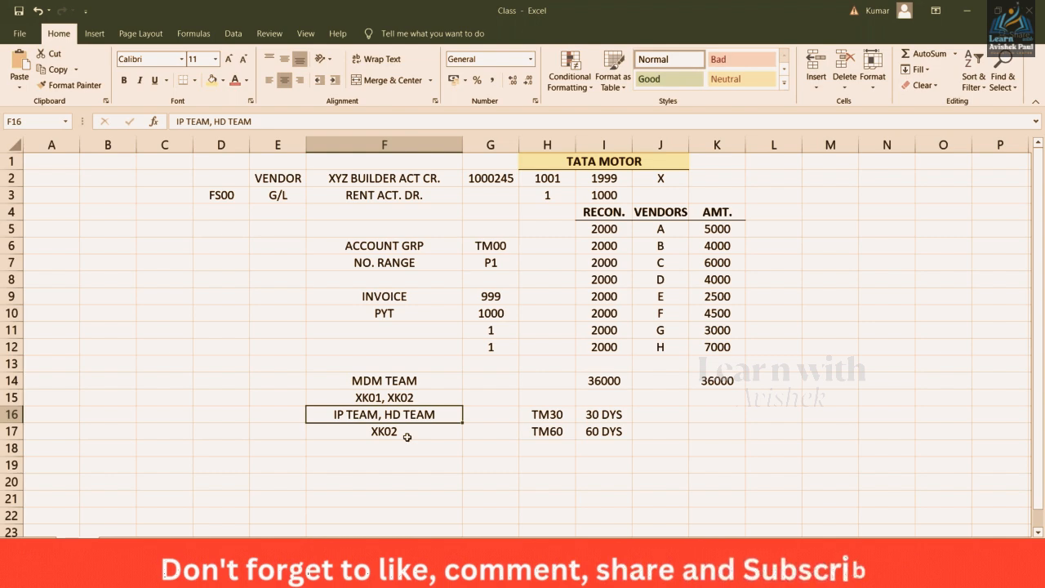
key("alt+Tab")
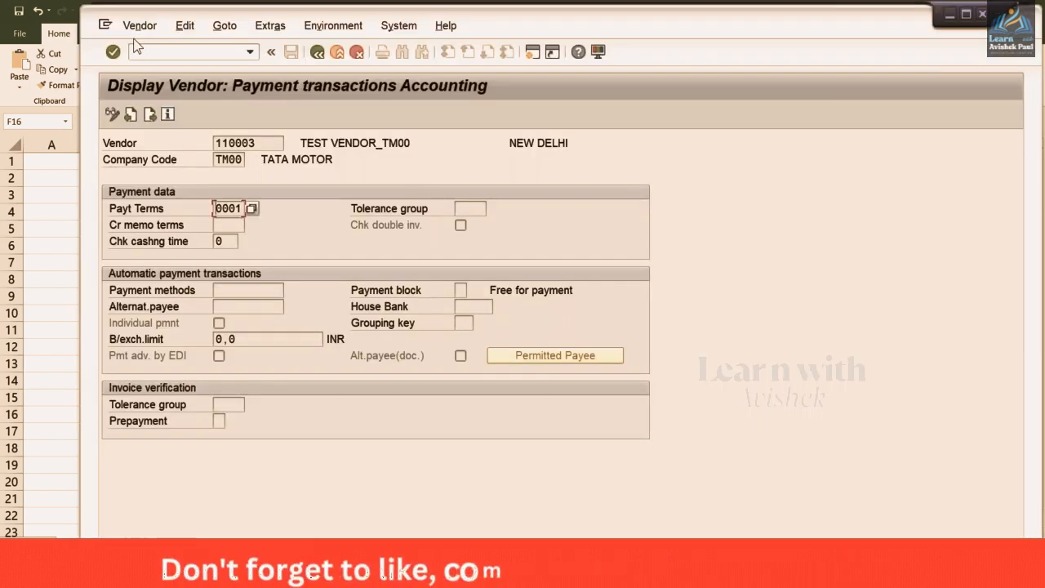
Switch the test vendor to change mode and replace Payt Terms 0001 with TM60
left_click(137, 25)
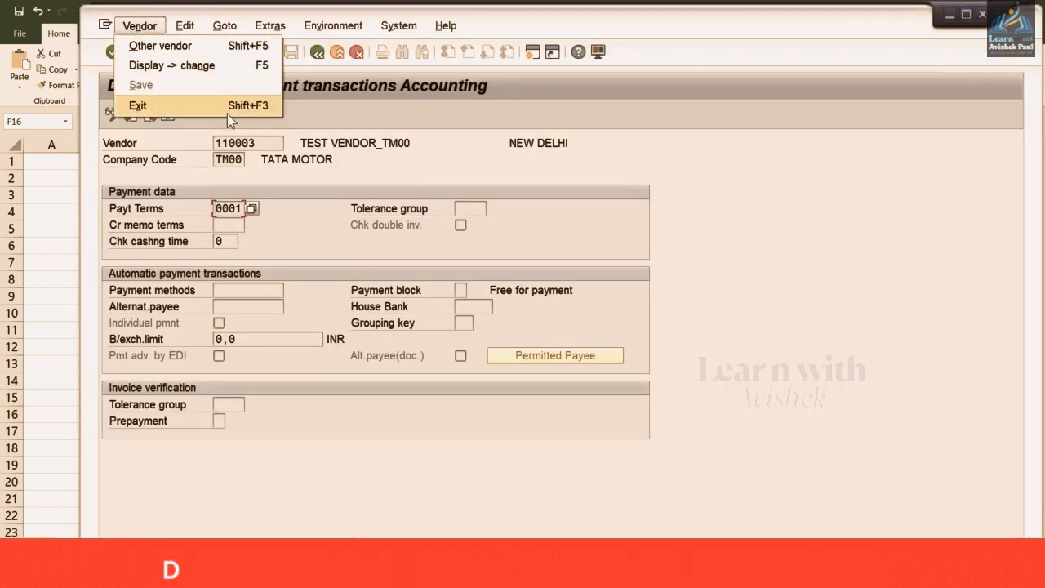
left_click(252, 158)
left_click(109, 113)
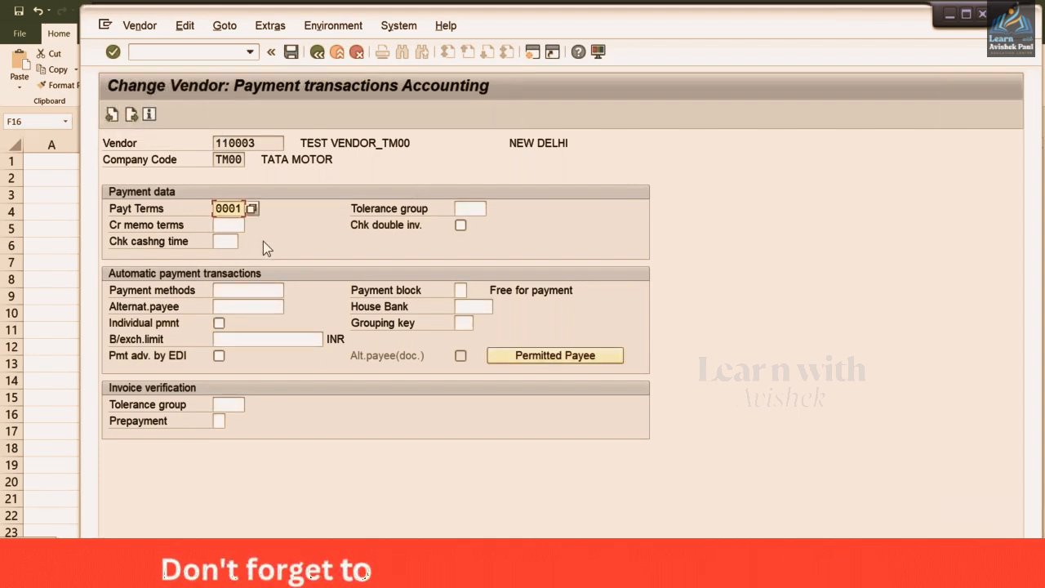
key("BackSpace")
key("BackSpace")
key("BackSpace")
key("BackSpace")
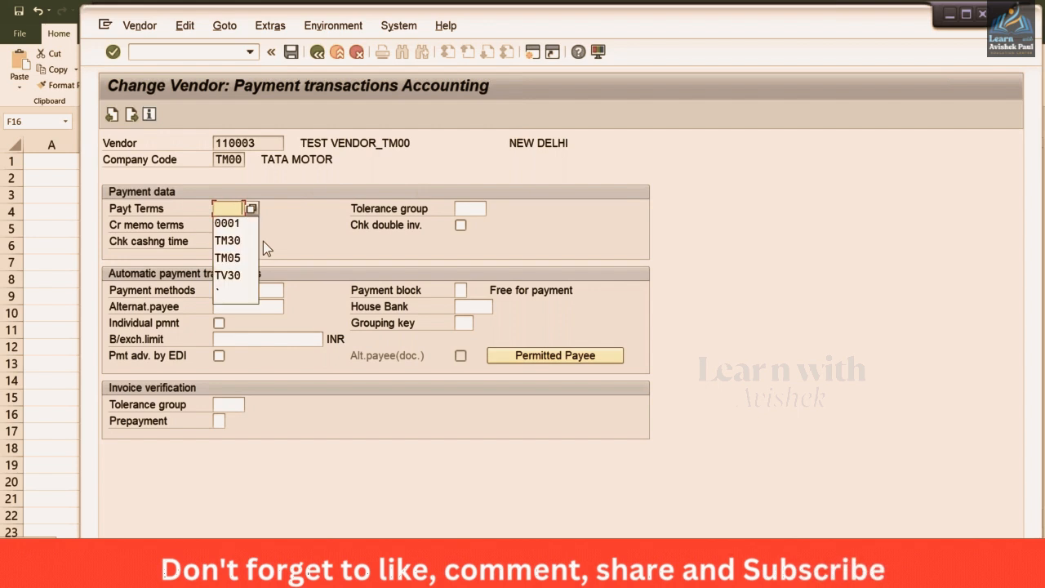
key("Down")
key("Down")
key("Down")
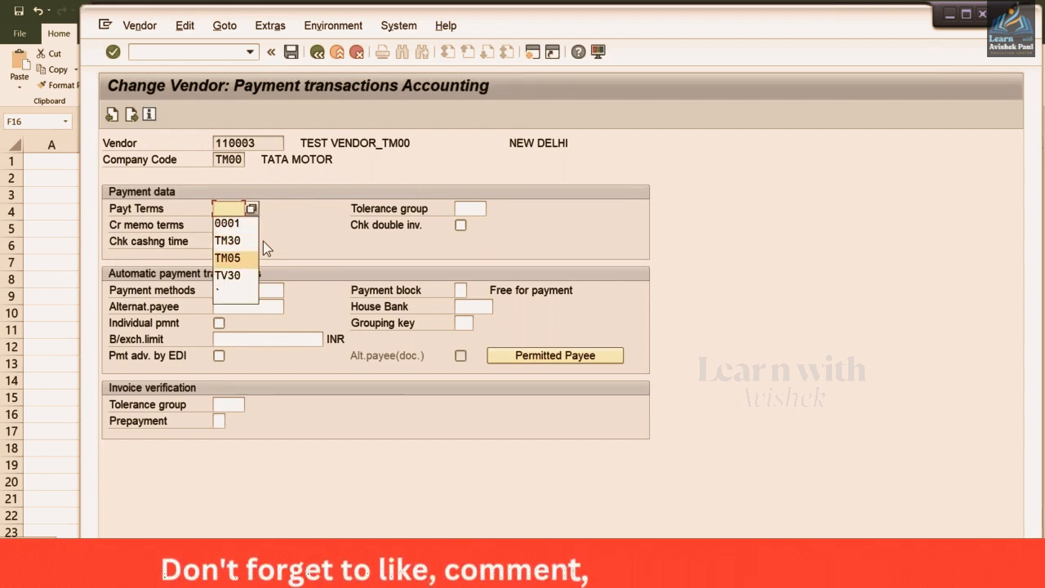
type("TM6")
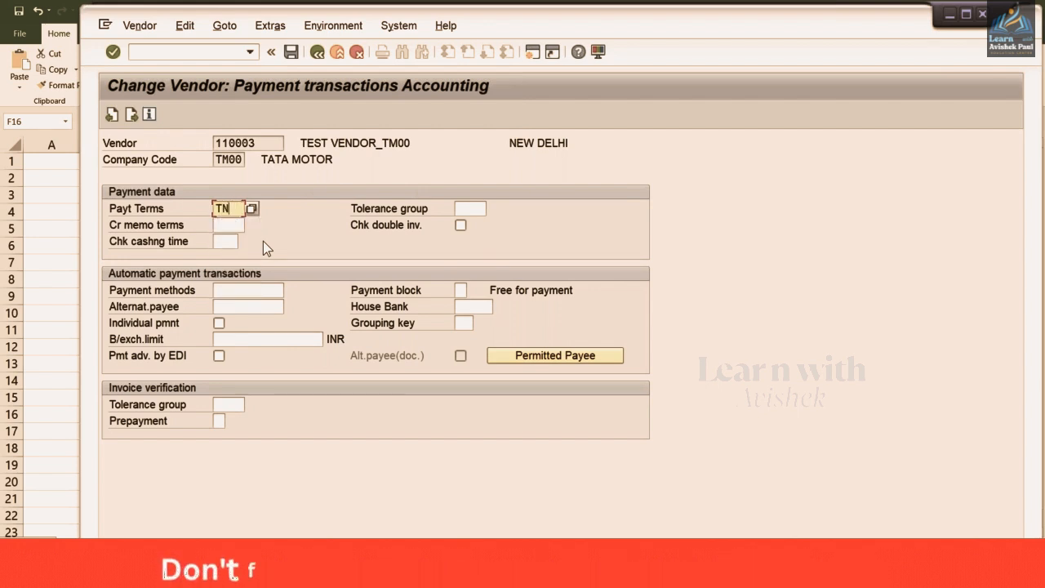
type("0")
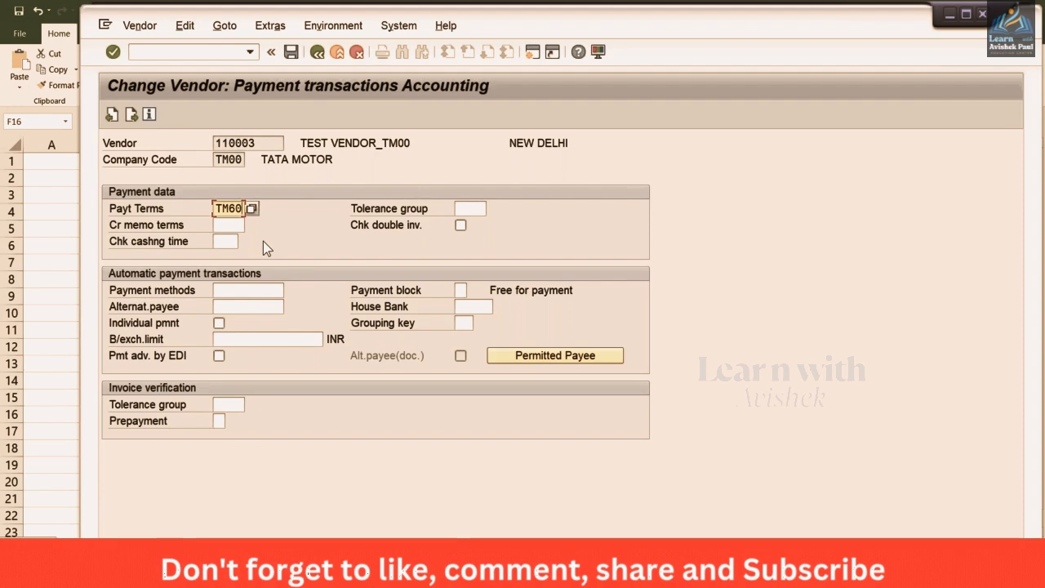
key("alt+Tab")
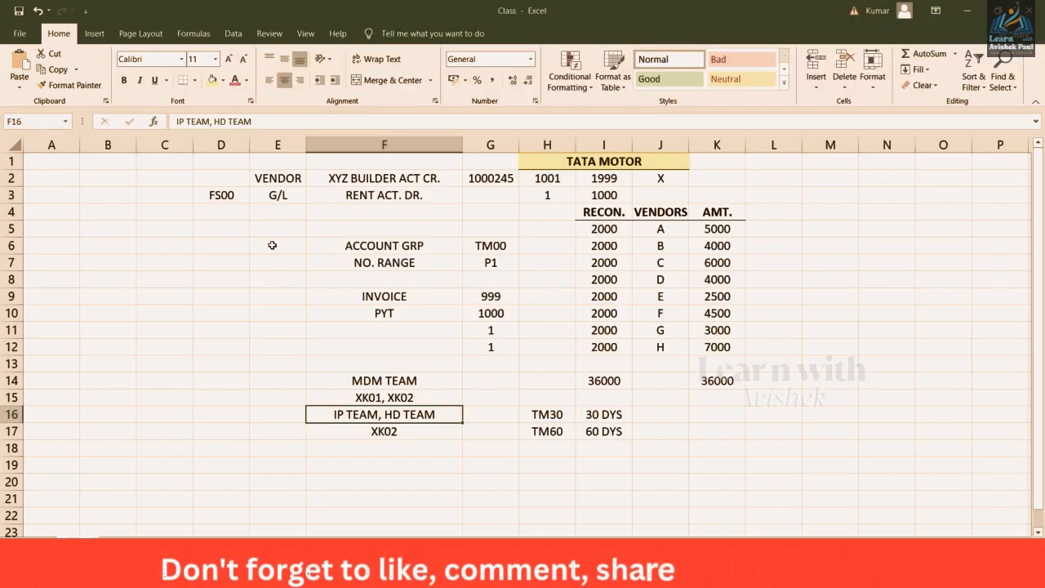
Review the TM30 / 30 DYS and TM60 / 60 DYS notes in Excel before returning to SAP
left_click(549, 414)
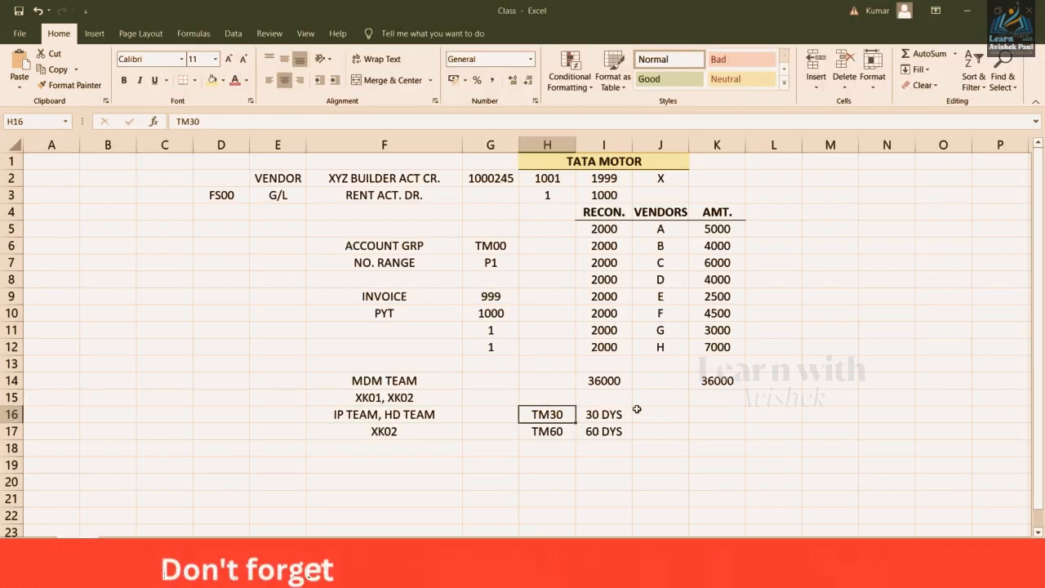
left_click(596, 412)
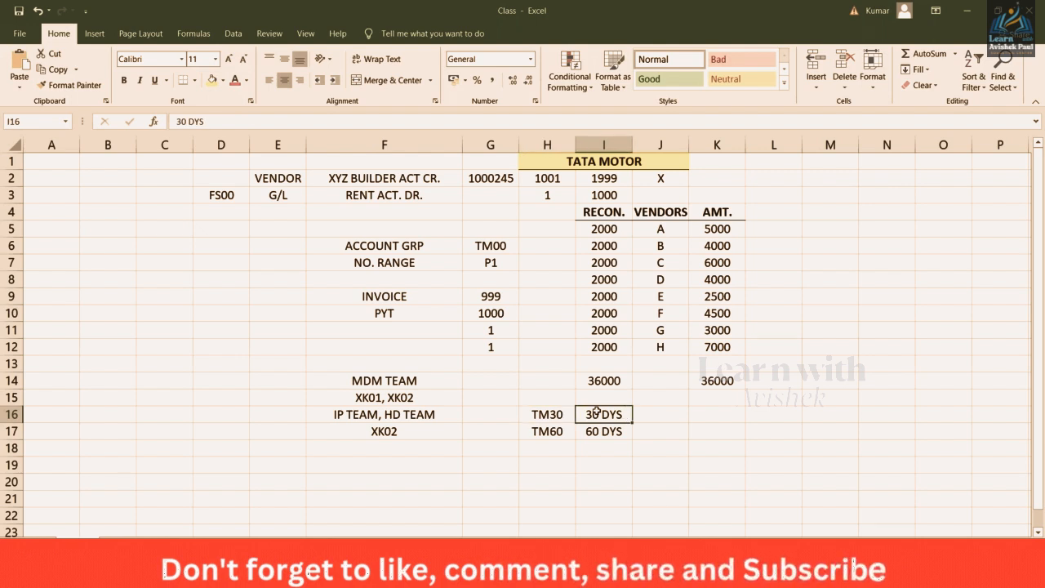
left_click(597, 431)
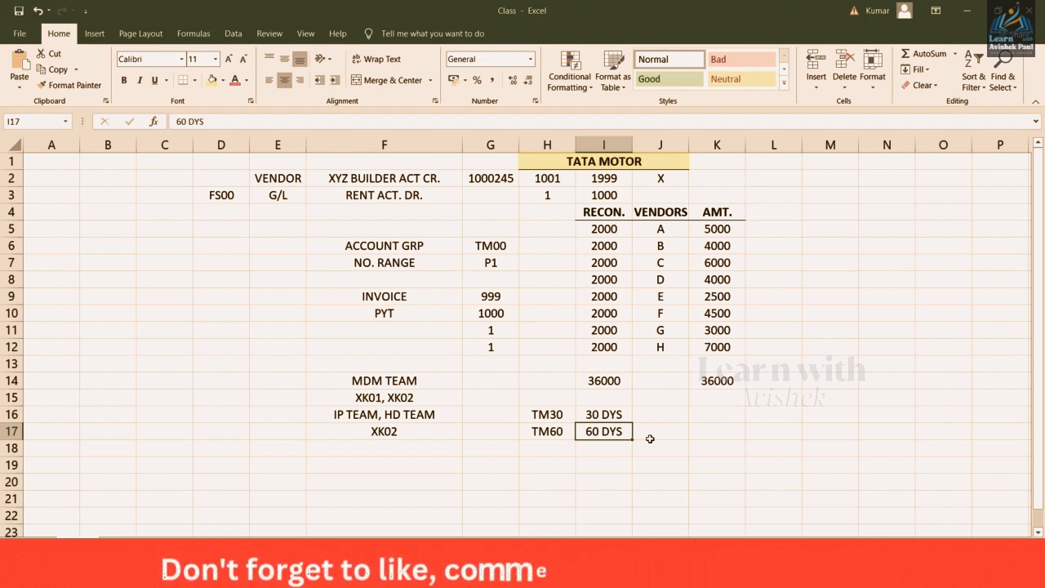
key("Up")
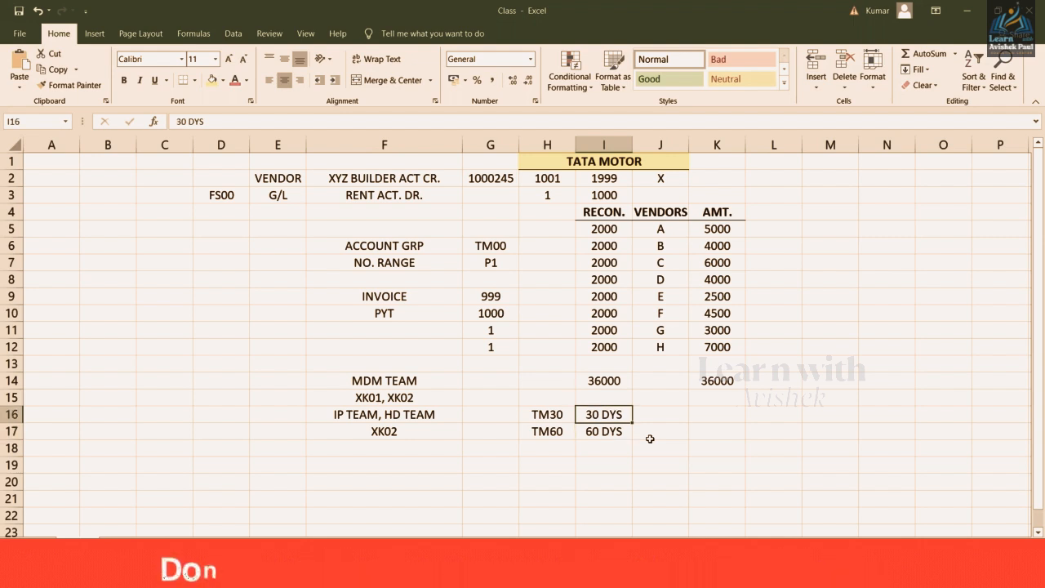
key("Left")
key("Down")
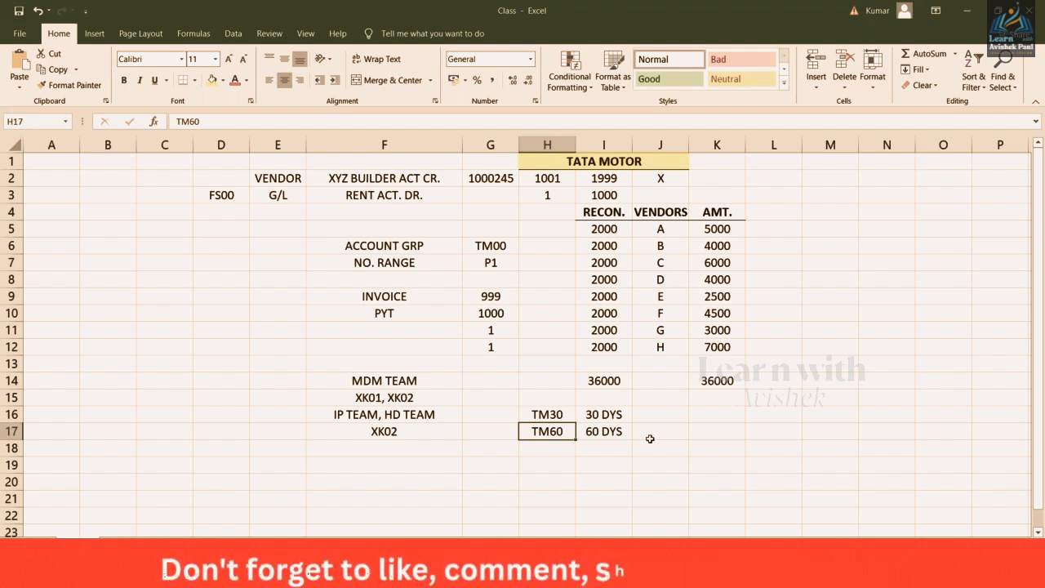
key("alt+Tab")
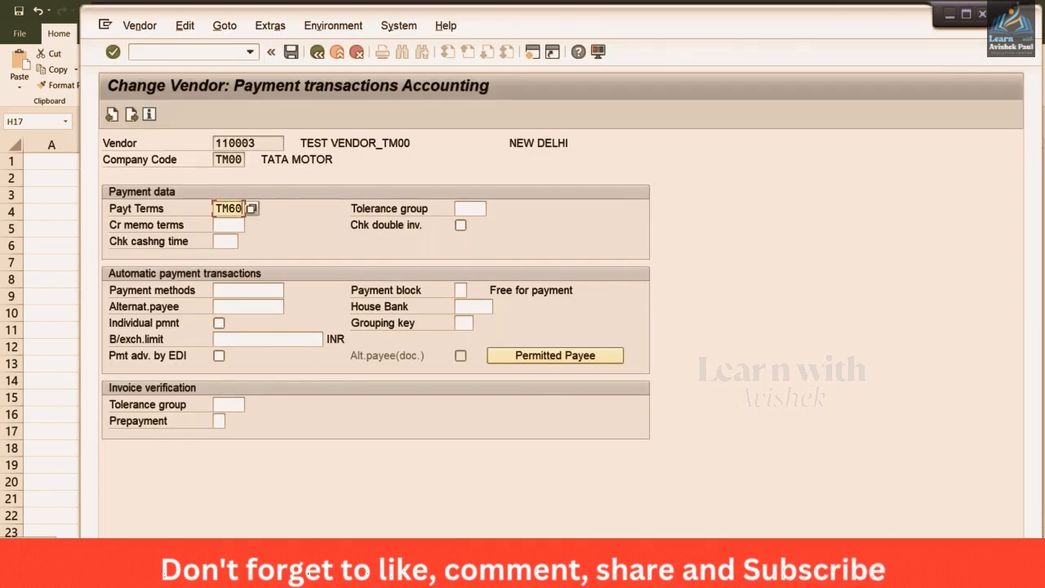
Request all changed vendor fields and change Payt Terms from TM60 to 0002
left_click(342, 25)
mouse_move(386, 69)
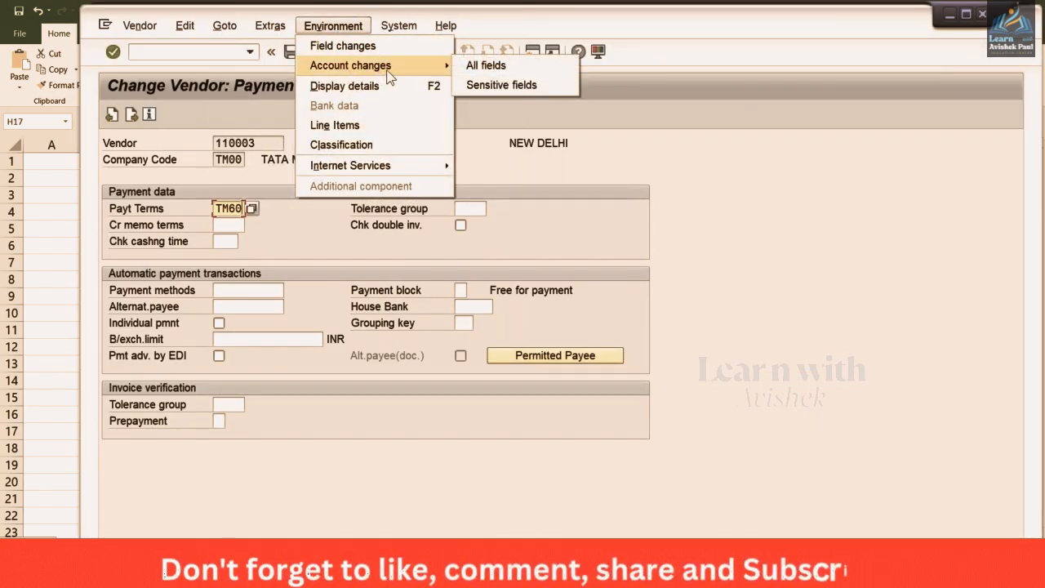
left_click(521, 67)
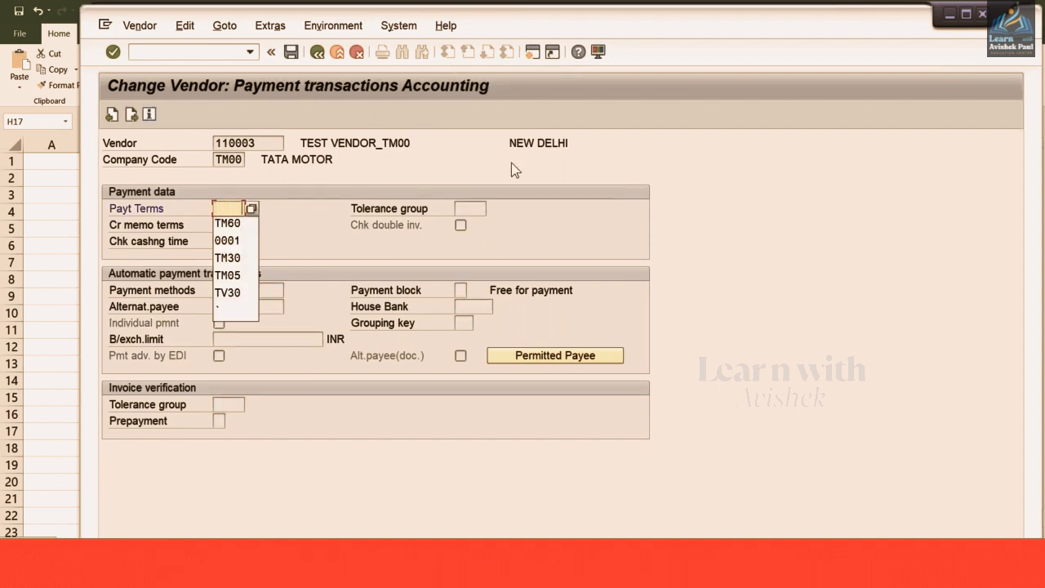
key("Down")
key("Down")
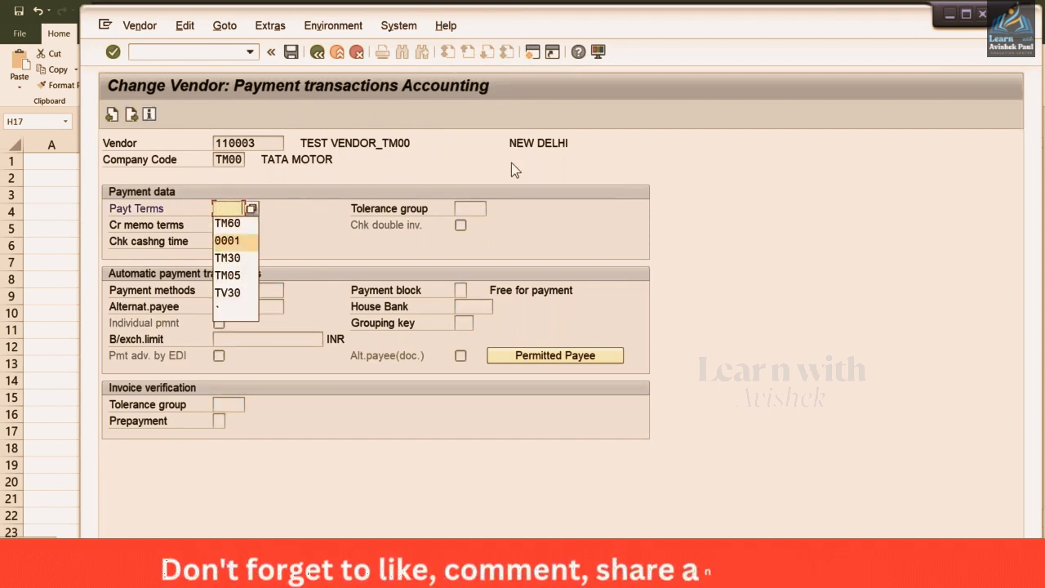
key("Return")
type("2")
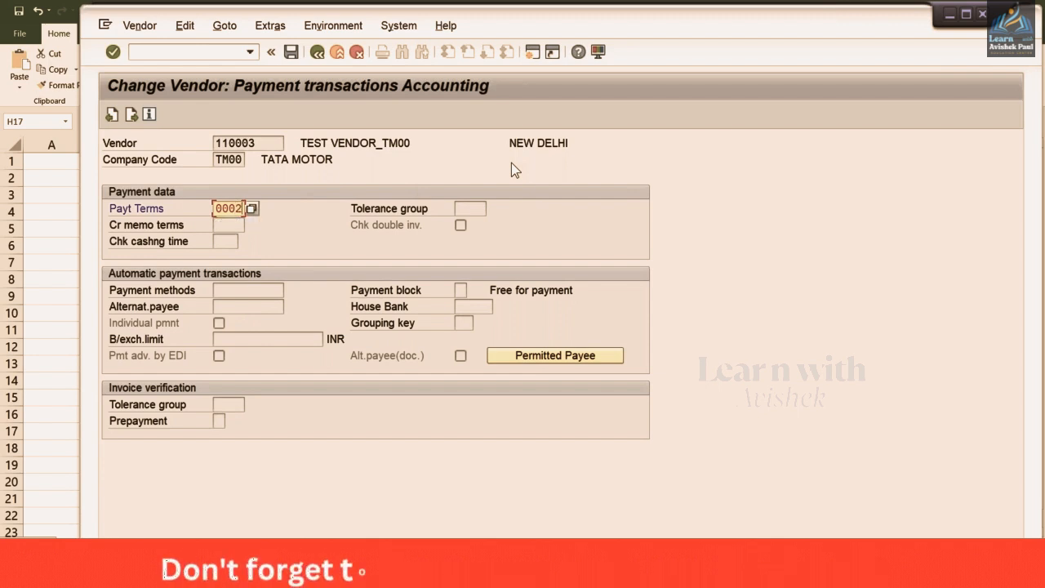
key("ctrl+s")
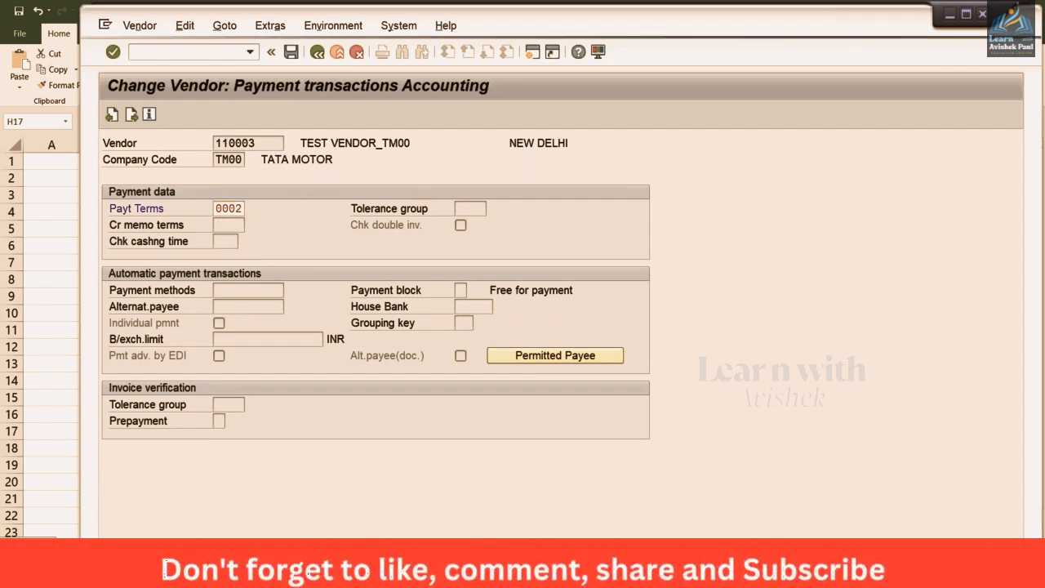
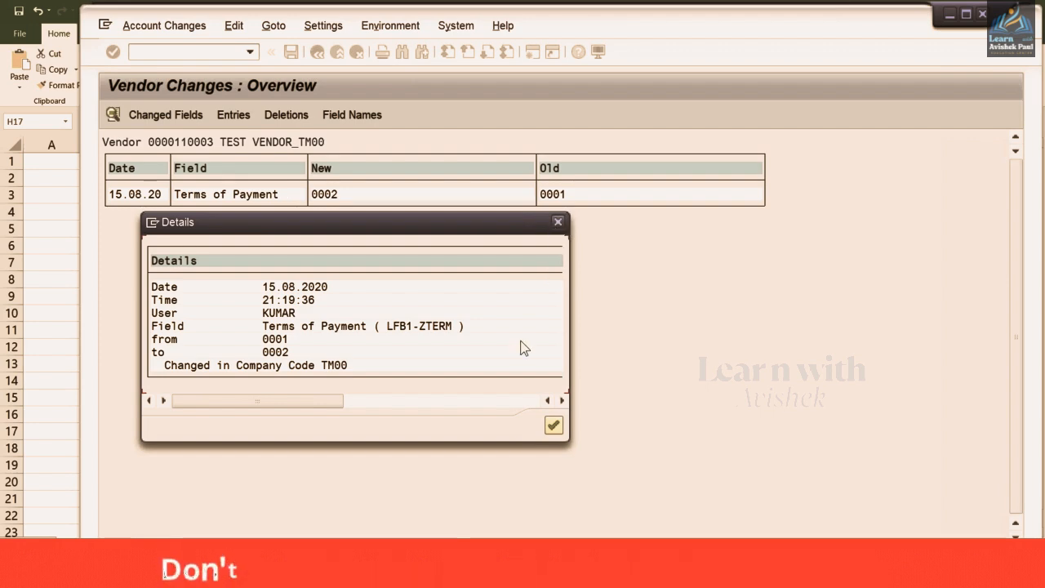
Leave the Terms of Payment change log (0001 to 0002) and bring up the Excel notes
key("alt+Tab")
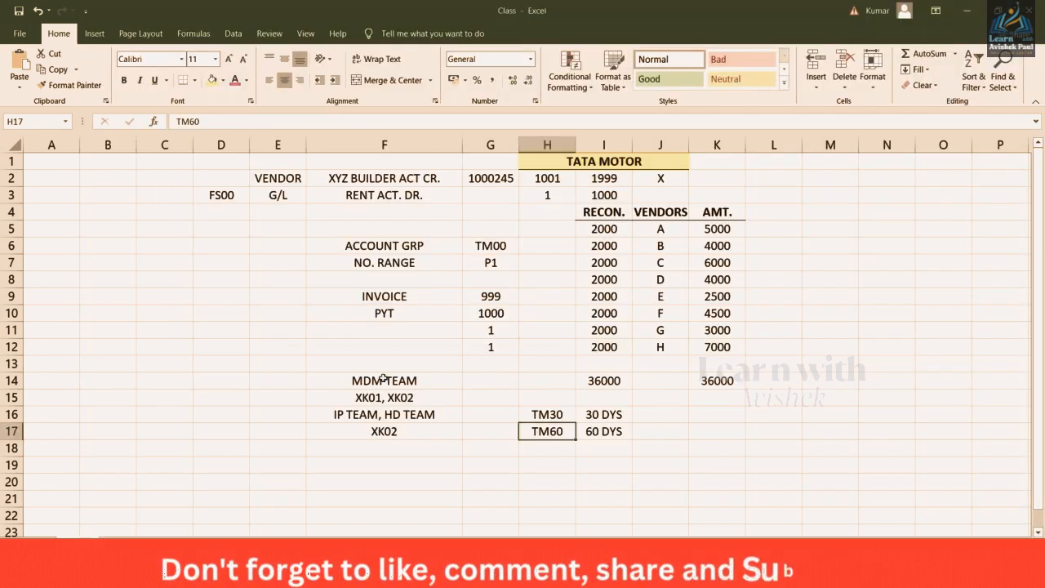
Correct Excel cell F17 from XK02 to XK03, then return to the SAP vendor changes window
left_click(443, 434)
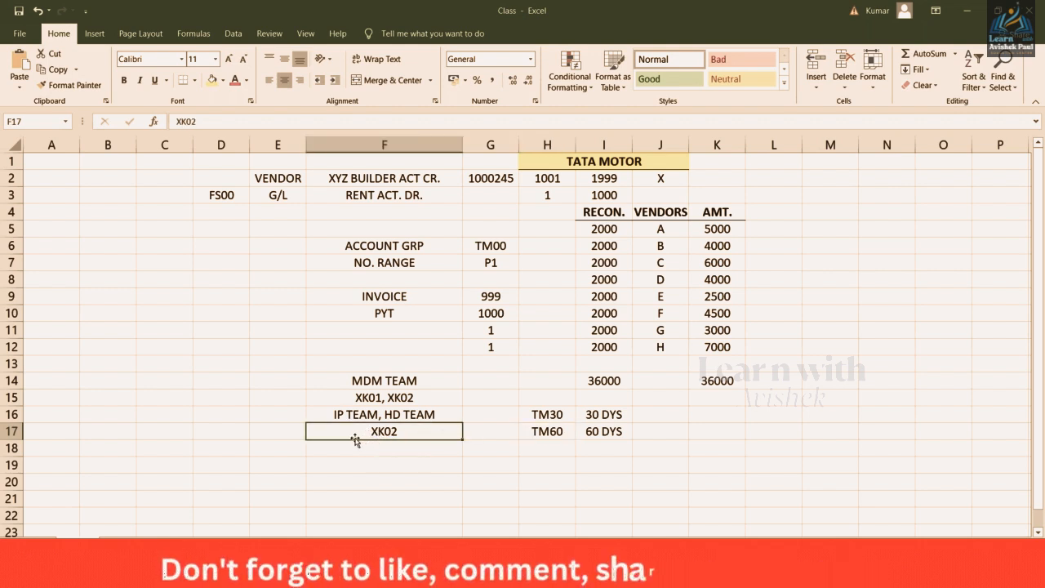
type("XK0")
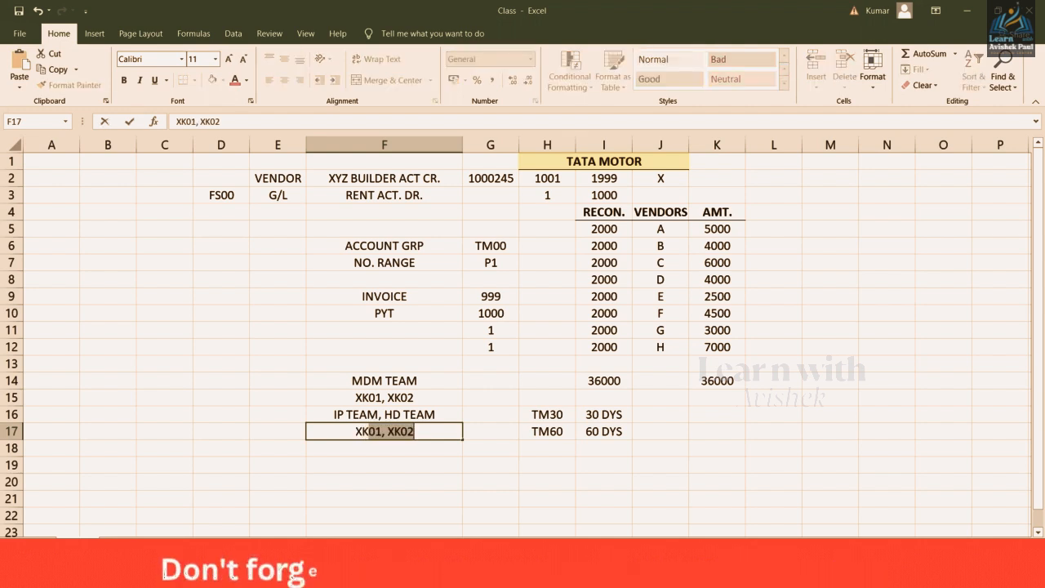
type("3")
key("Return")
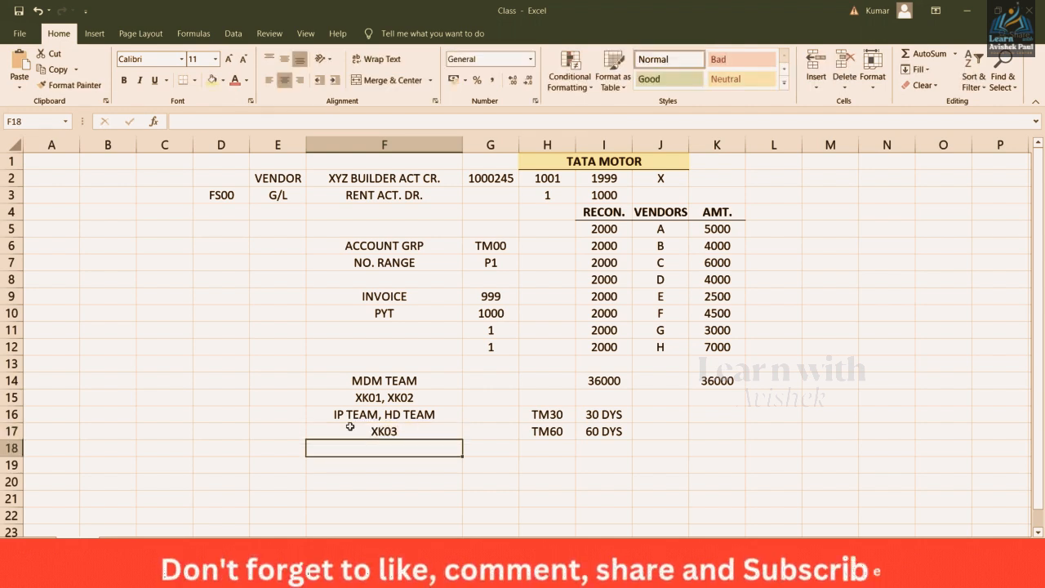
left_click(350, 426)
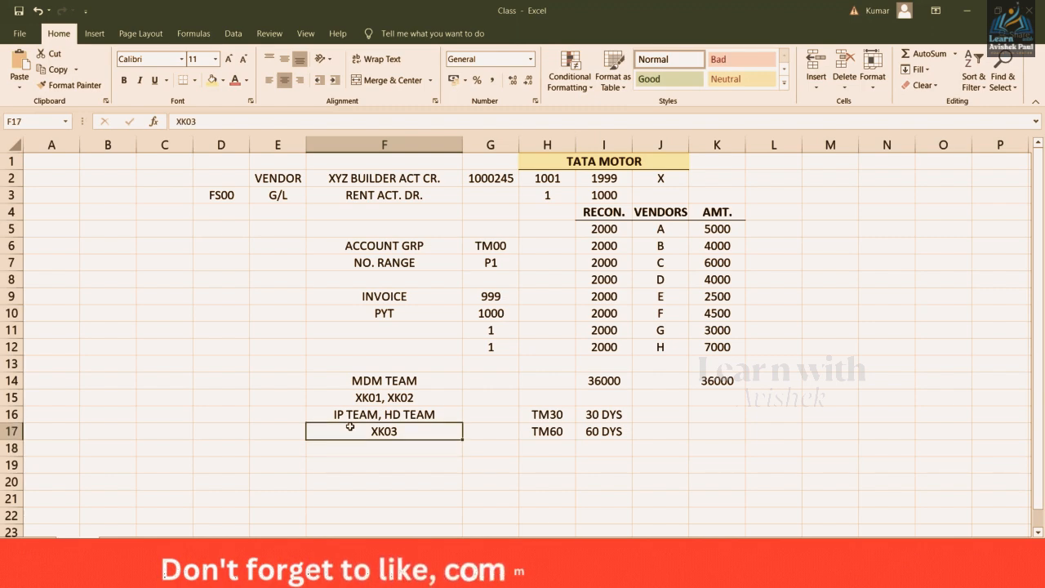
left_click(335, 576)
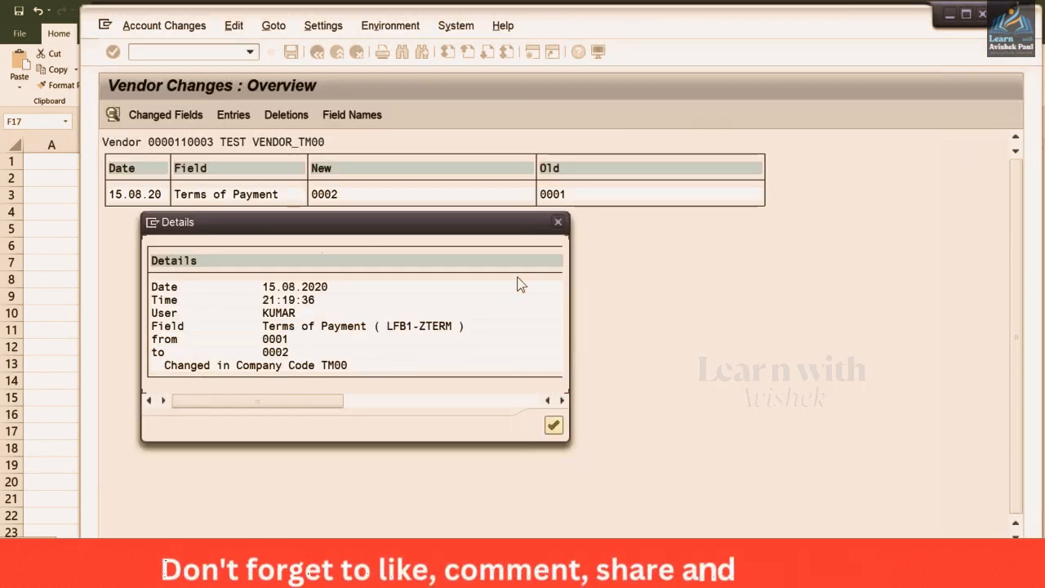
Display vendor 110003 in TM00 with /NXK03, review its payment transactions, and select Address
left_click(558, 223)
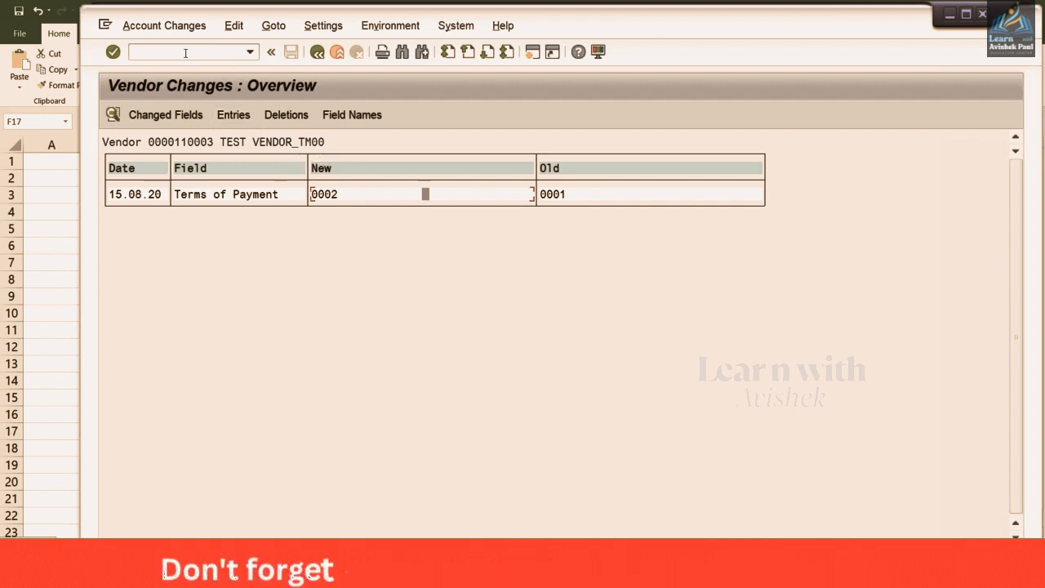
type("/NX")
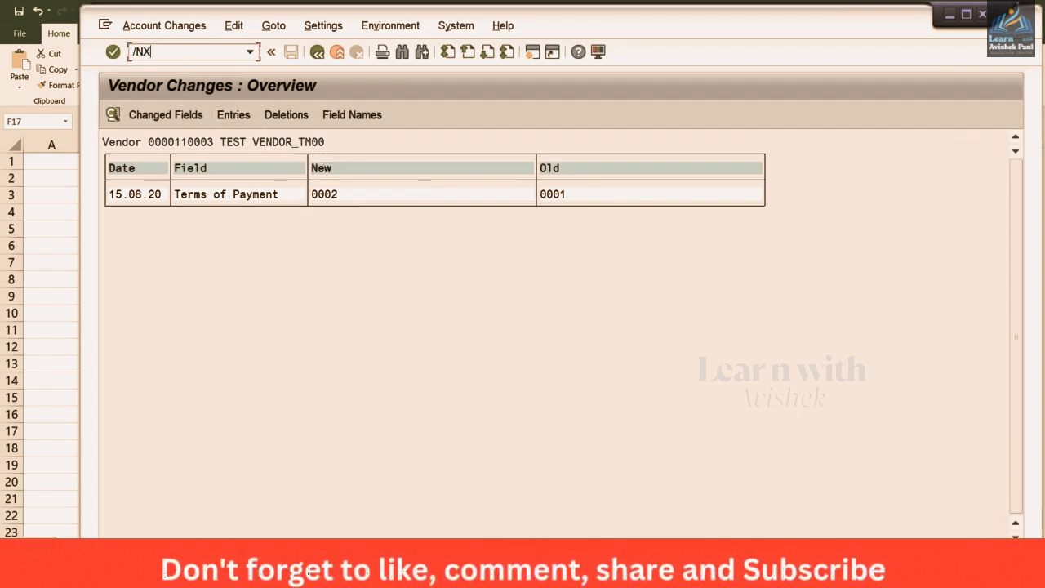
type("K03")
key("Return")
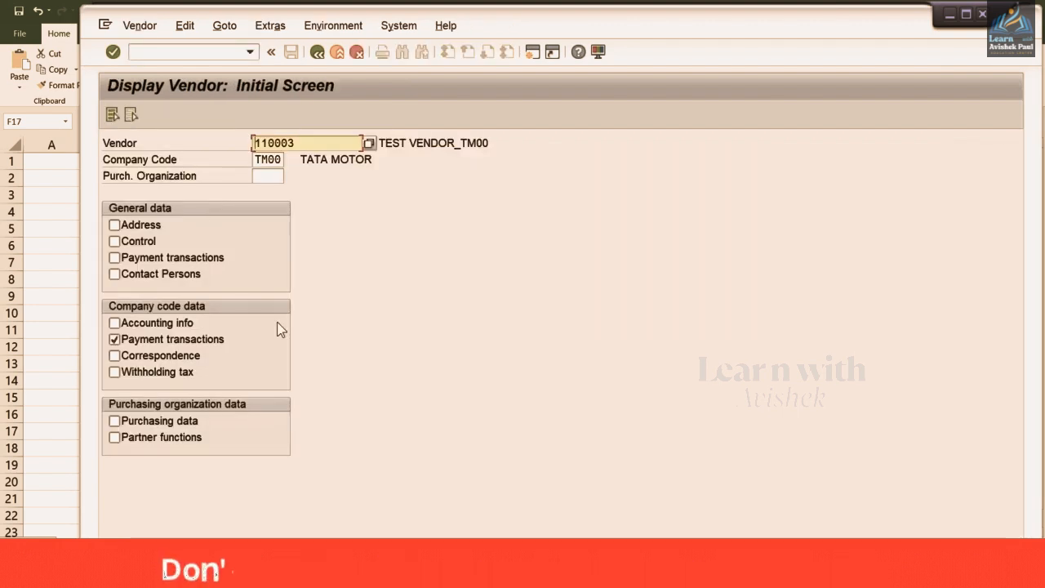
key("Return")
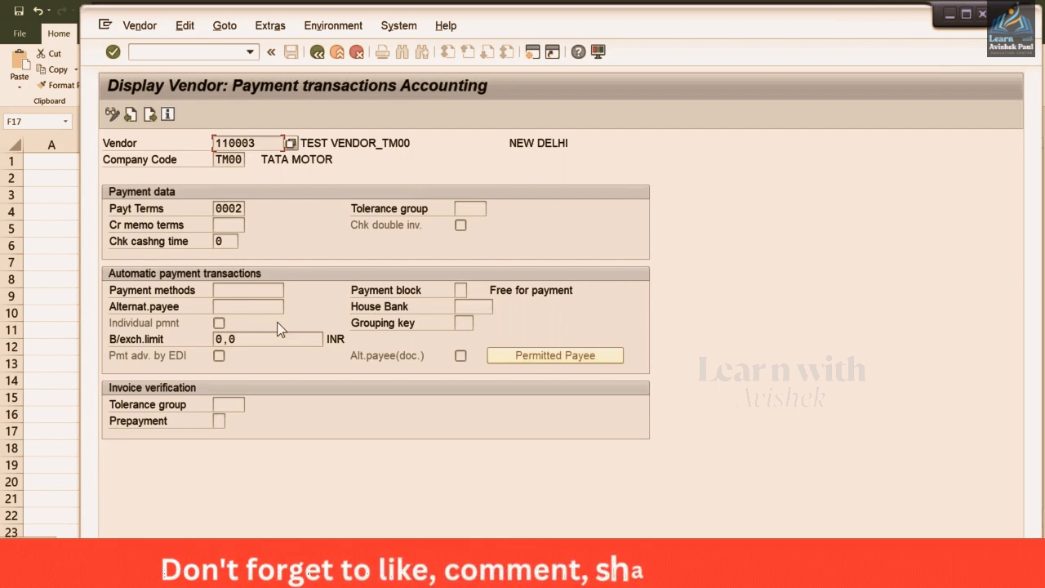
key("F3")
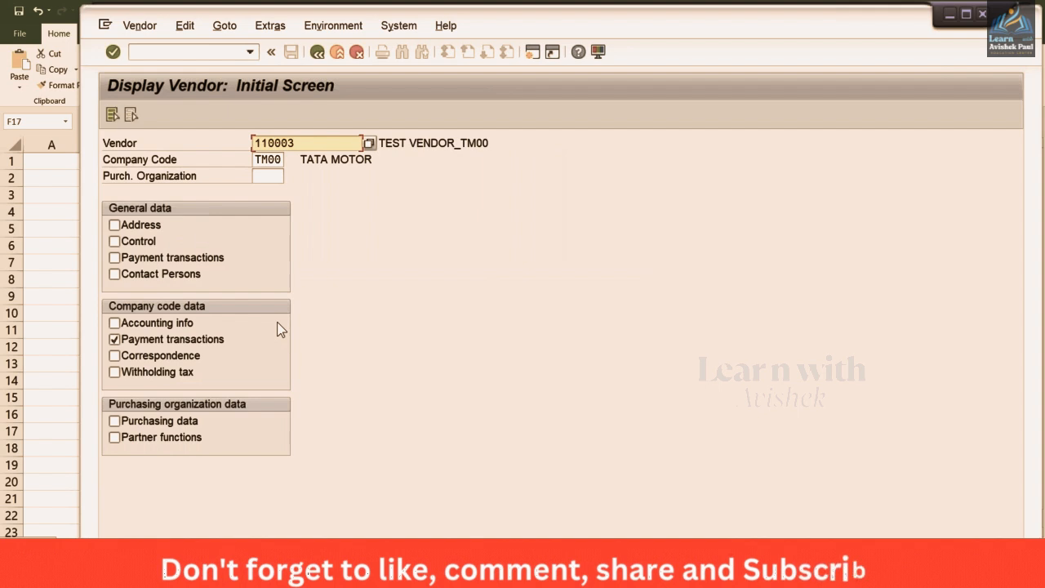
left_click(127, 225)
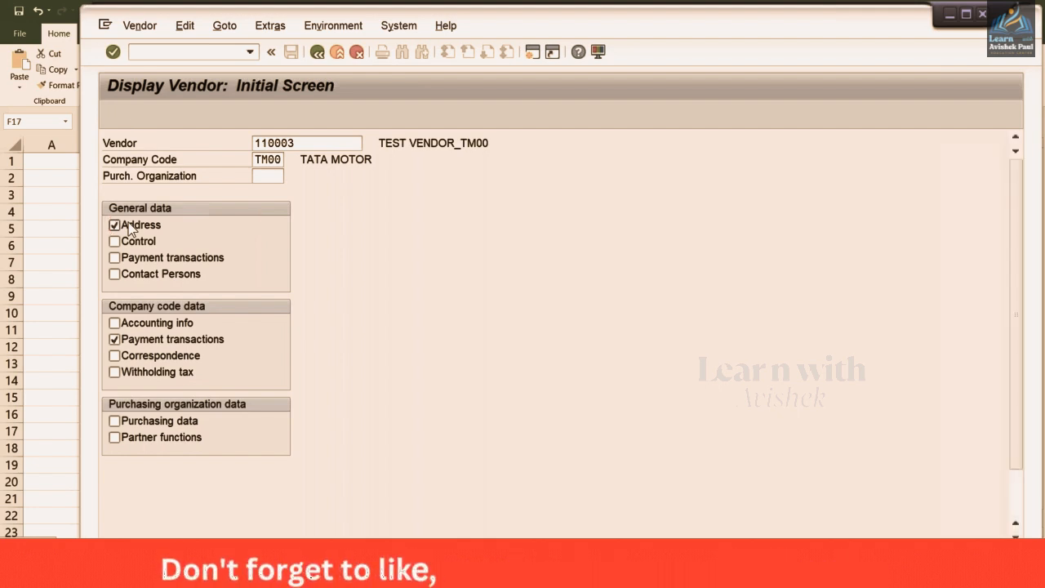
key("Return")
left_click(140, 25)
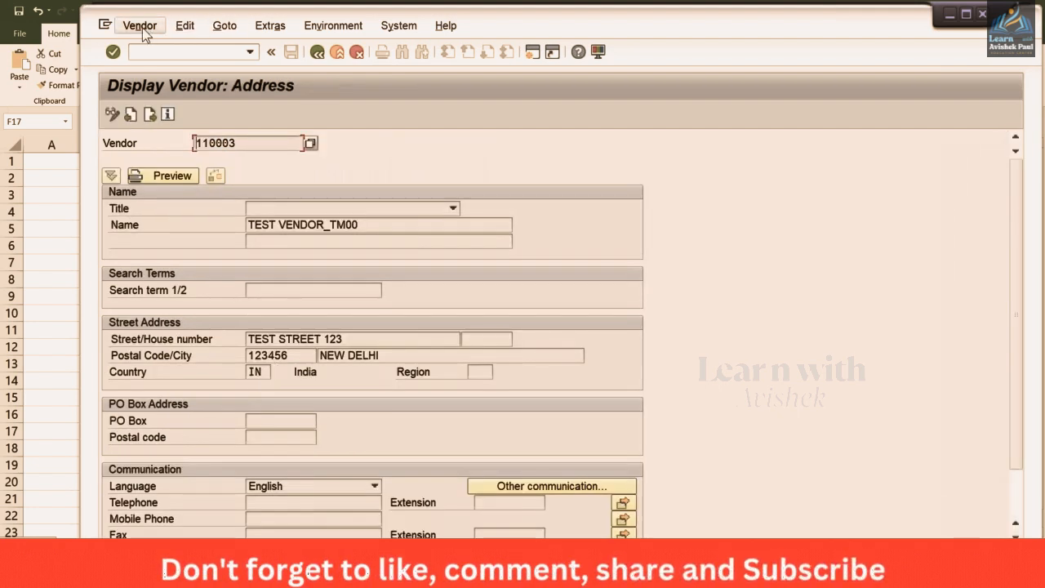
mouse_move(192, 31)
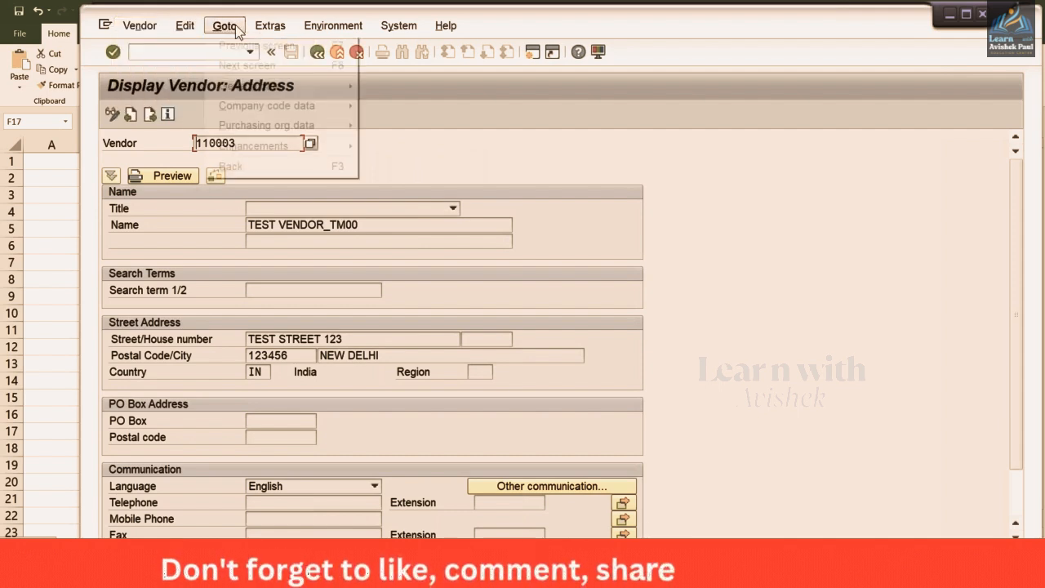
mouse_move(269, 27)
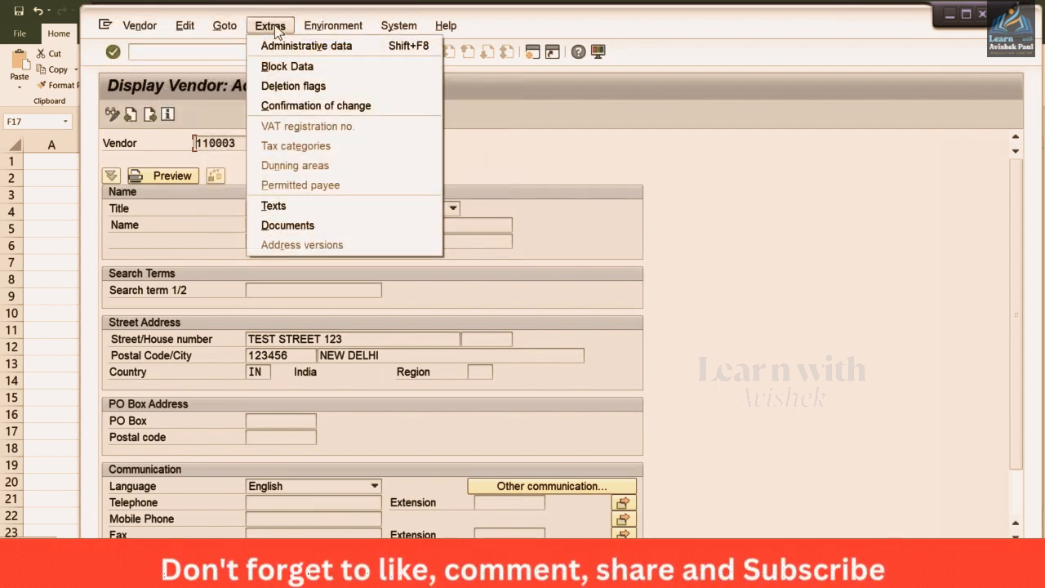
left_click(296, 66)
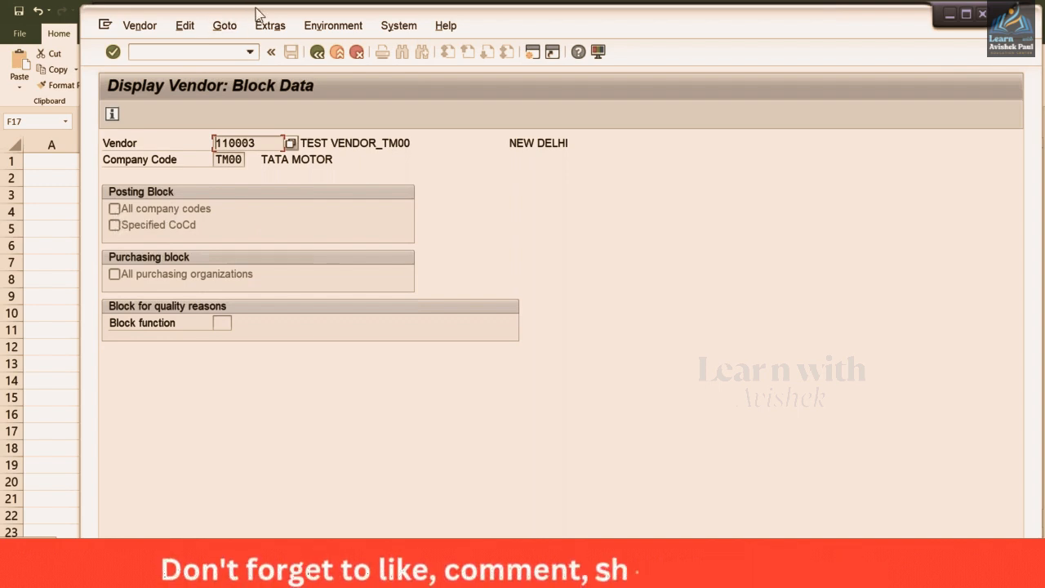
left_click(316, 54)
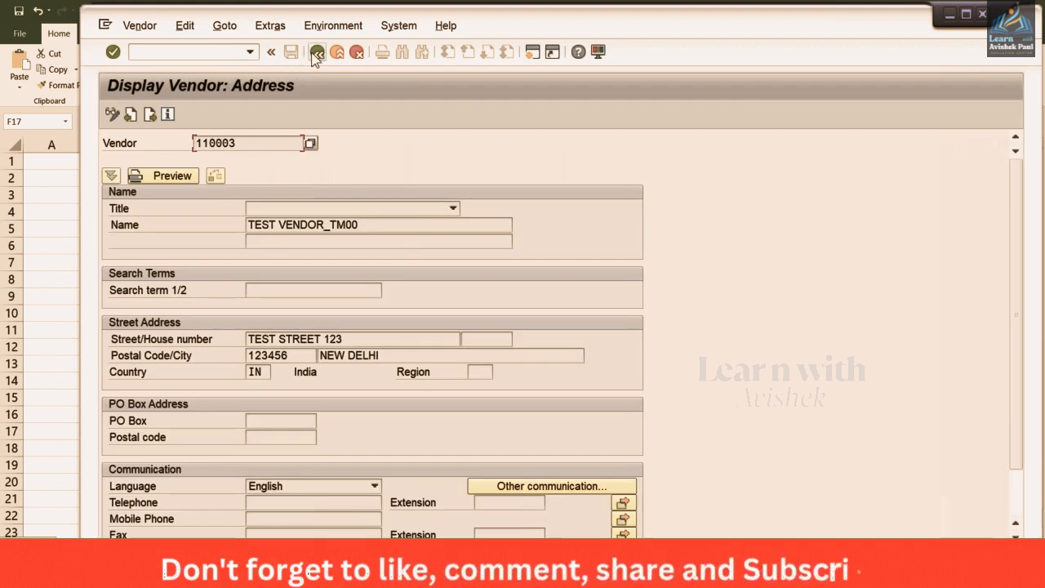
left_click(317, 53)
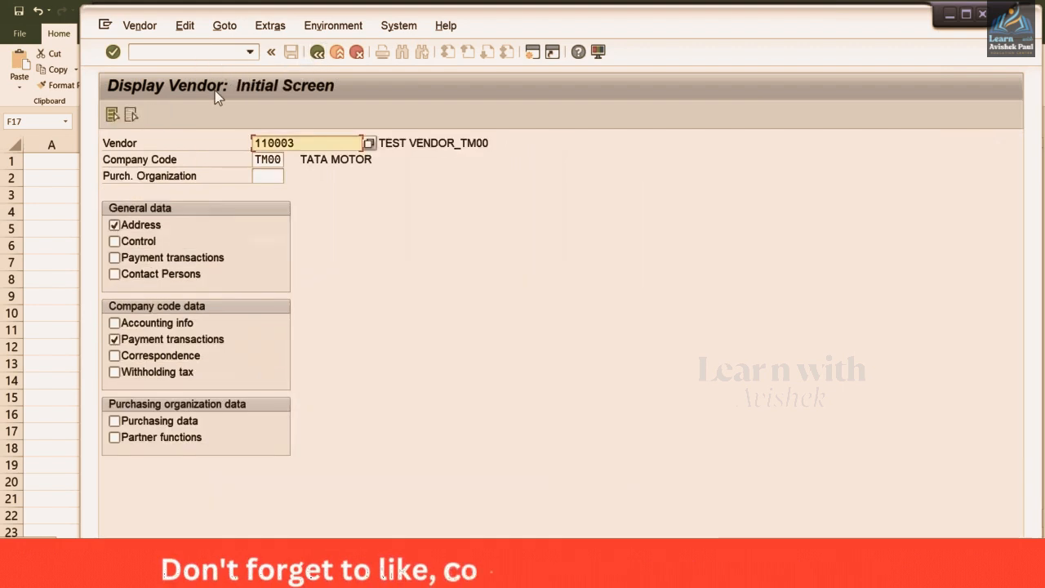
left_click(154, 54)
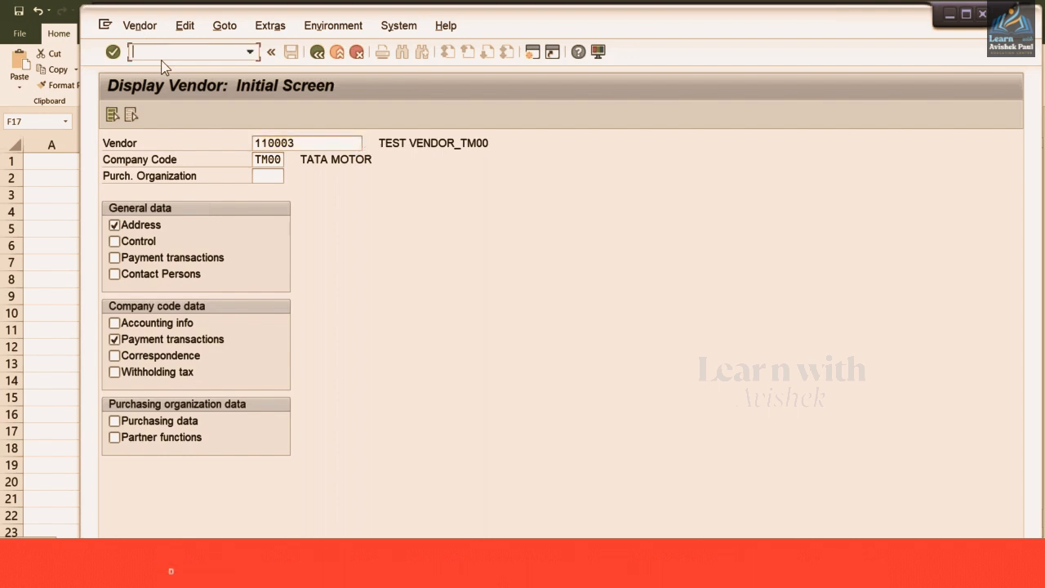
Open vendor 110003's address data in change mode with /NXK
type("/NXK02")
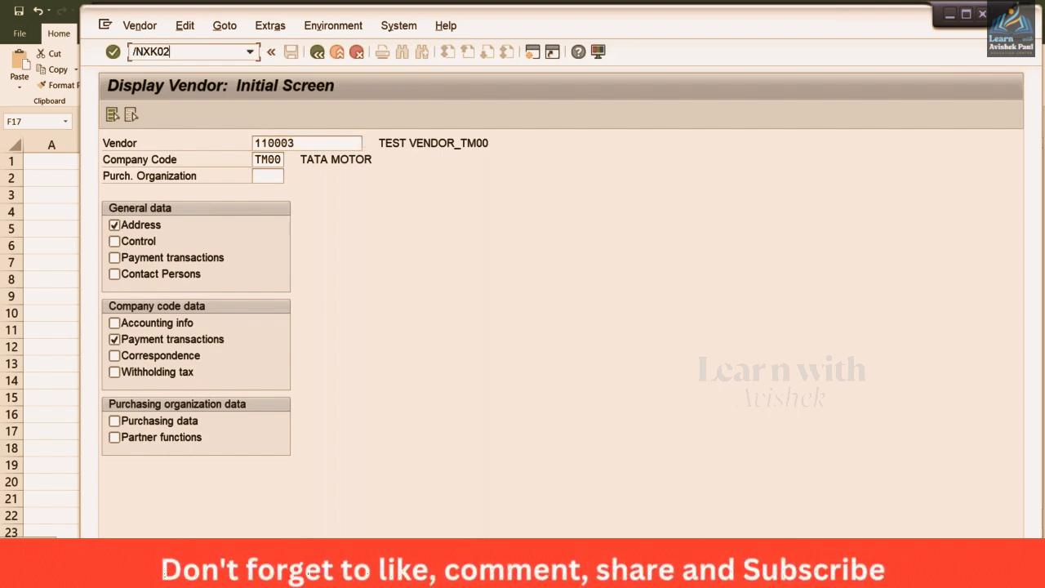
key("Return")
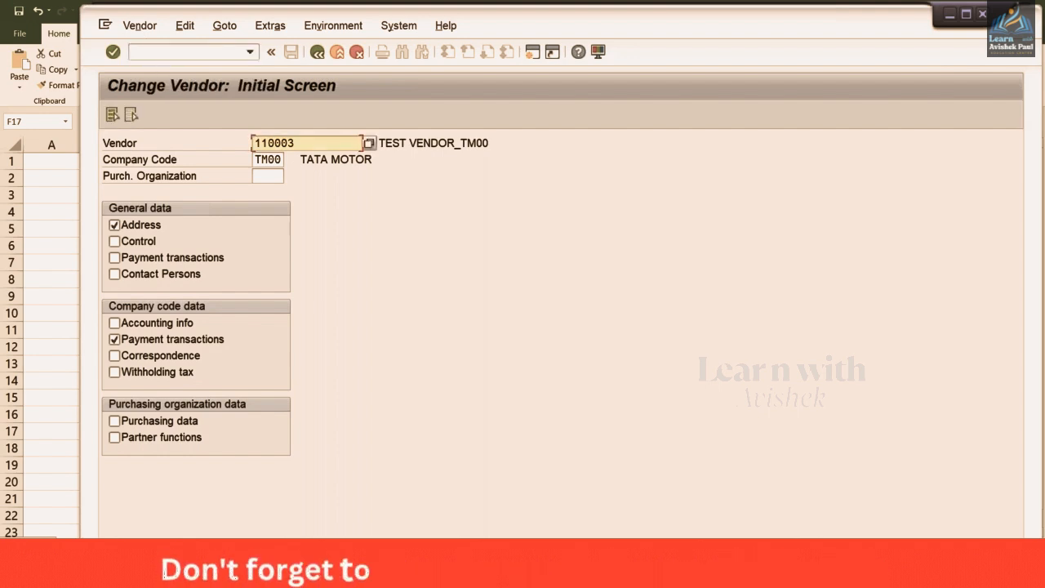
key("Return")
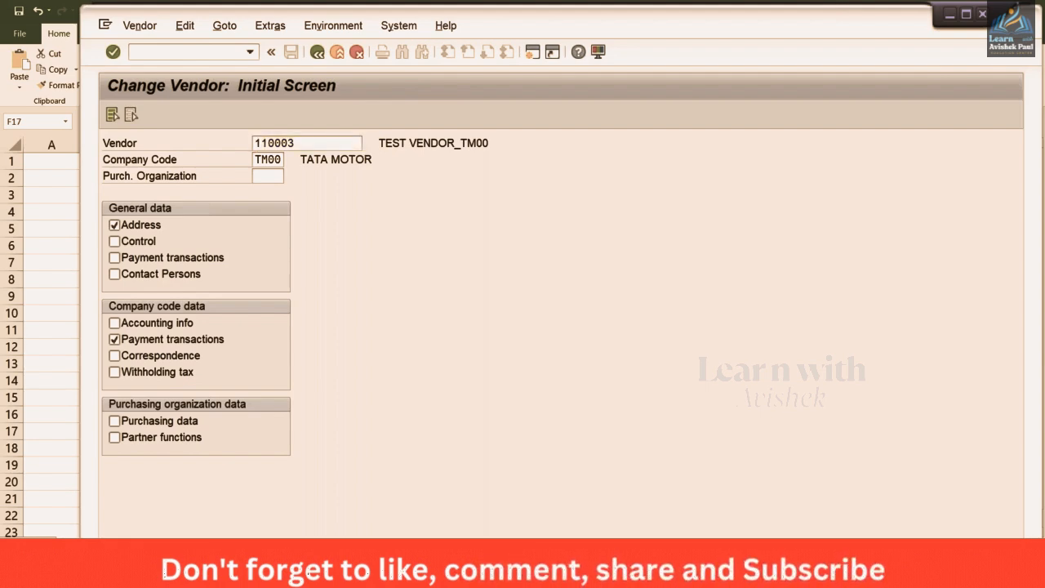
Open the vendor's Extras > Block Data for TM00, then minimize SAP to reach Excel
left_click(184, 25)
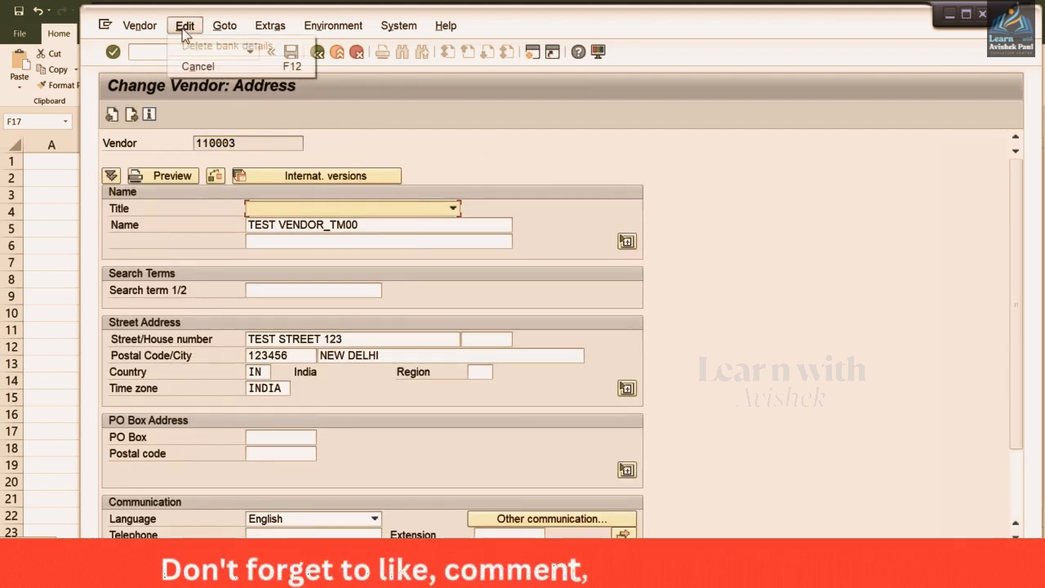
left_click(270, 25)
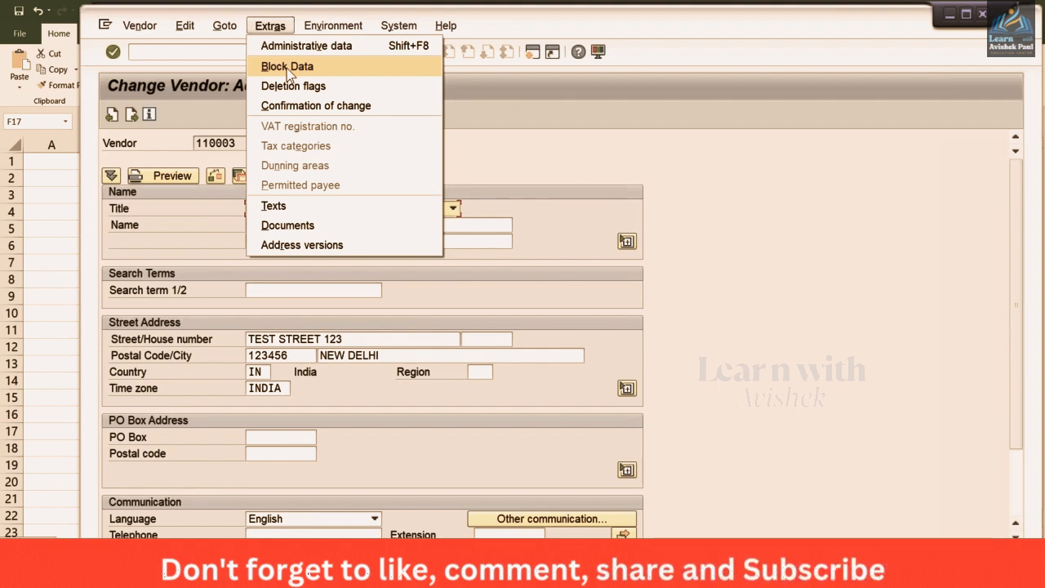
left_click(288, 70)
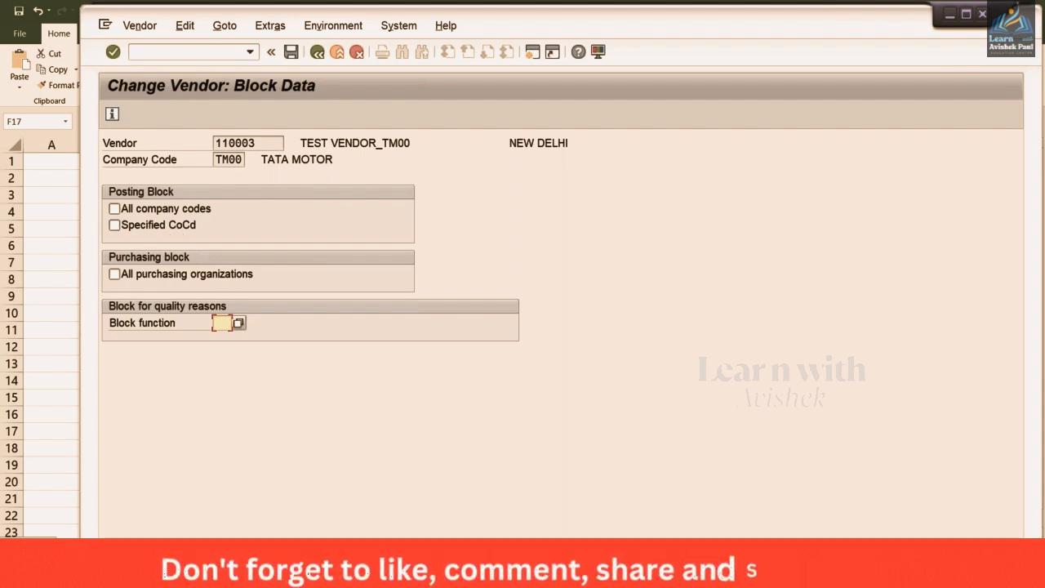
left_click(982, 14)
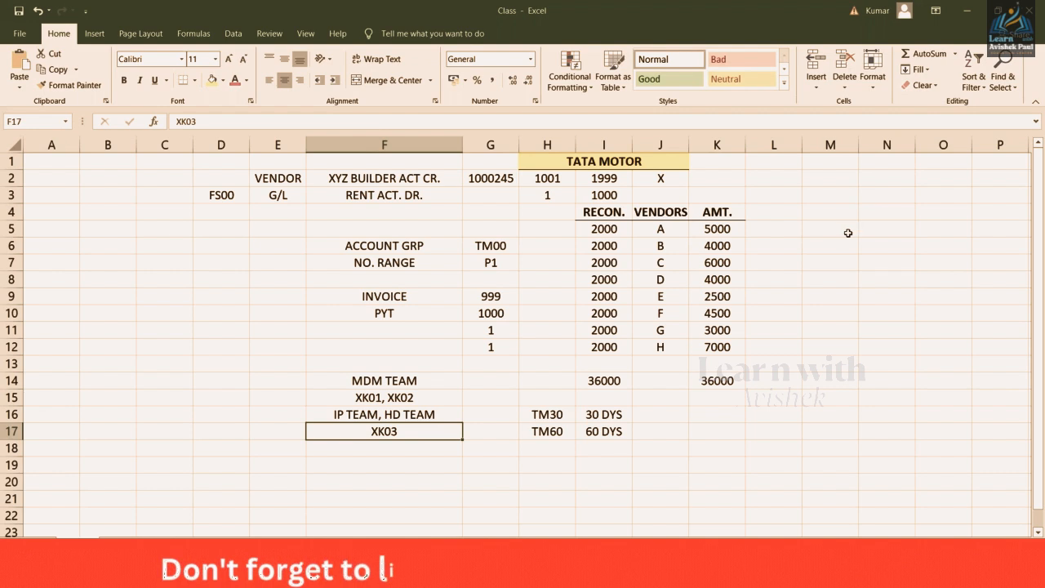
List company codes TM00, TS00, TC00 and TH00 in Excel cells M5:M8, then return to SAP
left_click(848, 232)
type("TM")
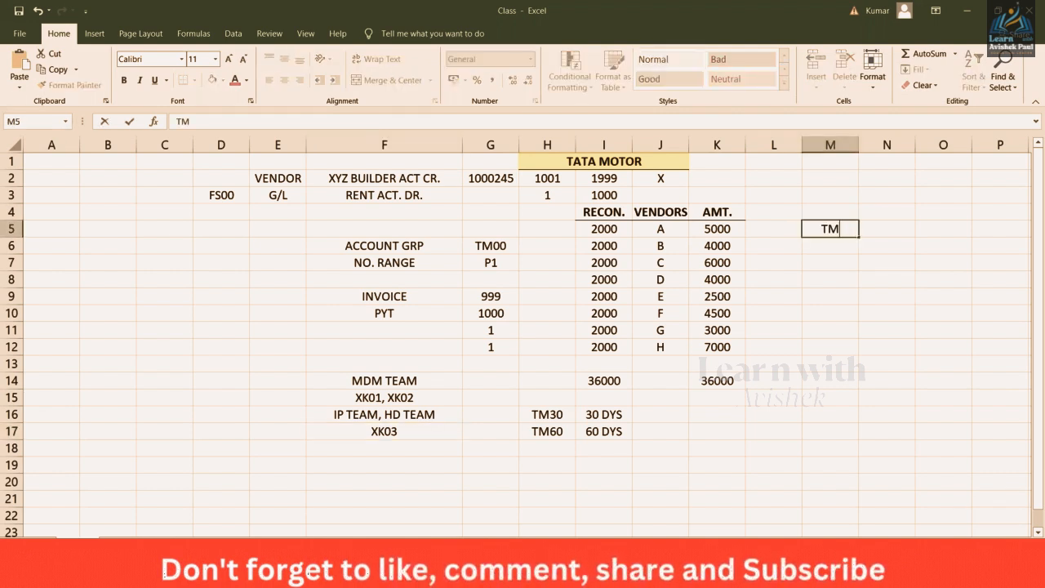
type("00")
key("Return")
type("TS0")
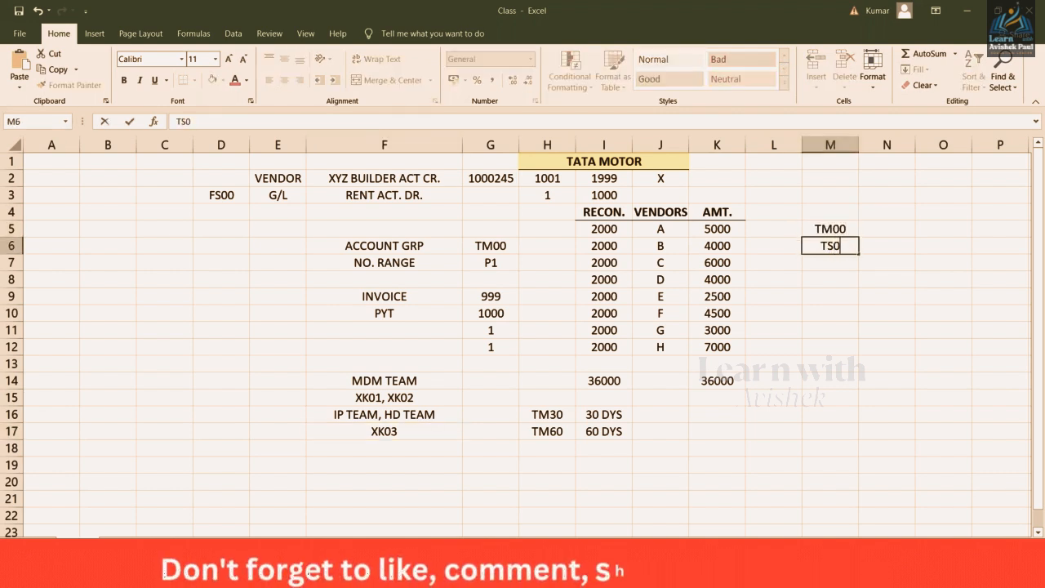
type("0")
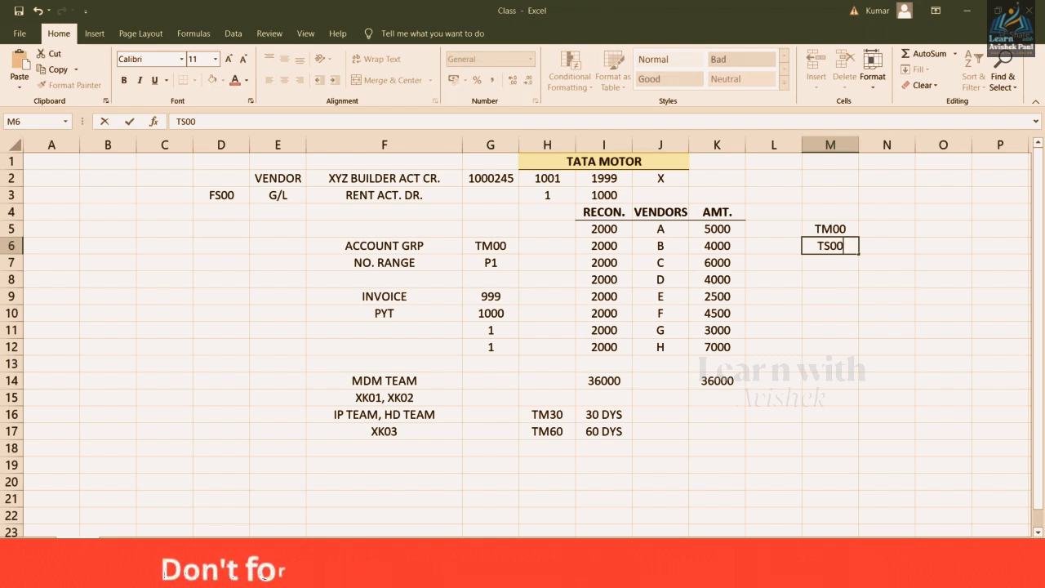
key("Return")
type("TC")
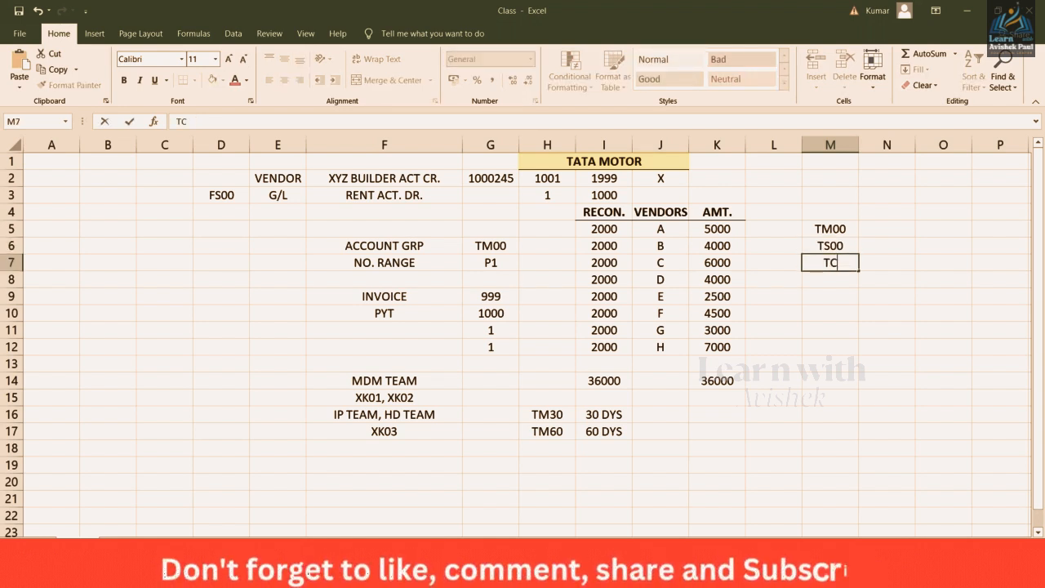
type("00")
key("Return")
type("TH")
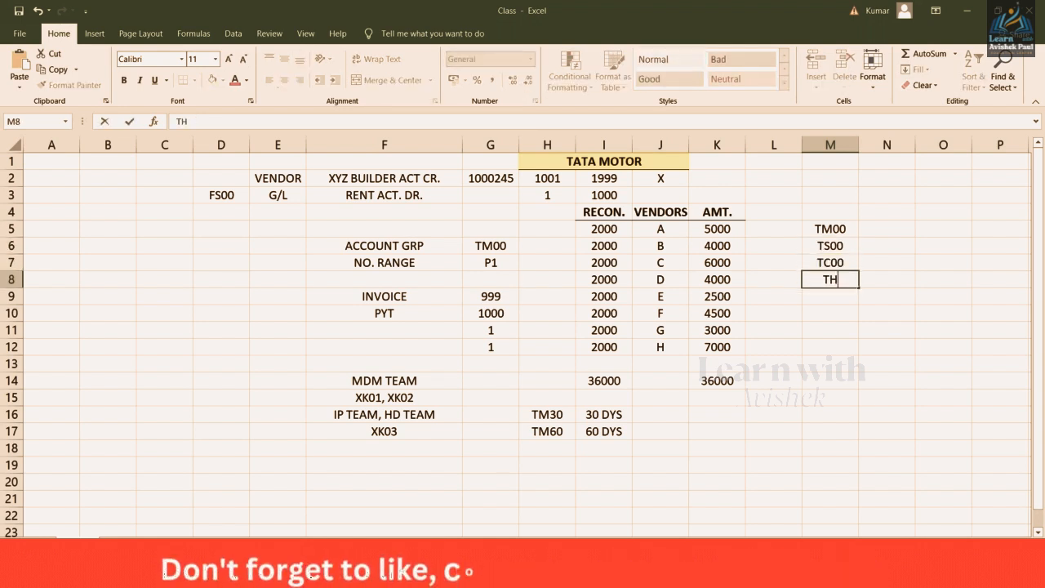
type("00")
key("Return")
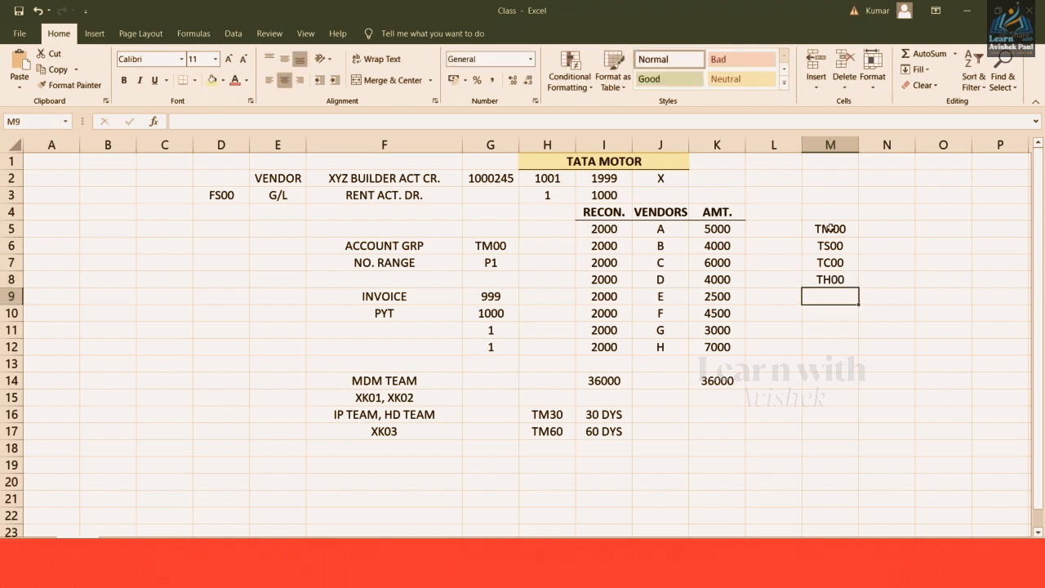
left_click_drag(832, 231, 836, 279)
left_click(876, 231)
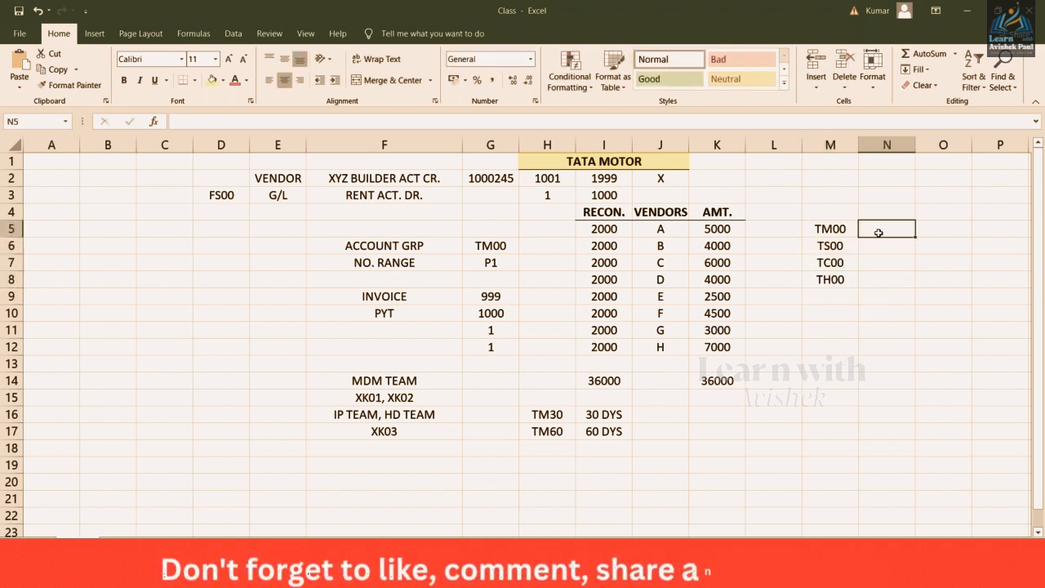
key("alt+Tab")
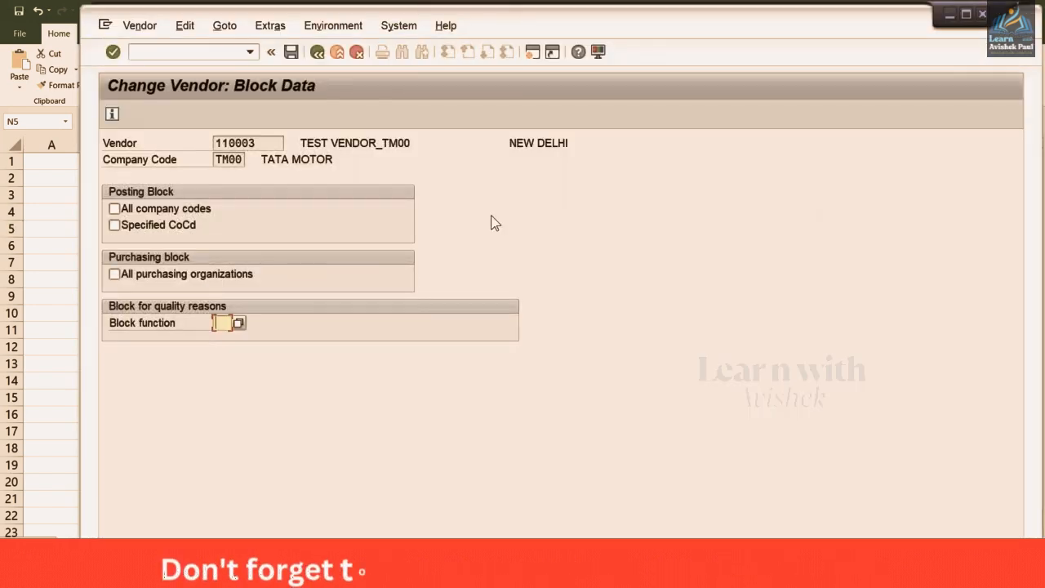
Try the all-company-codes and TM00 posting-block options, leave TM00 unblocked, and go back to the address screen
left_click(143, 211)
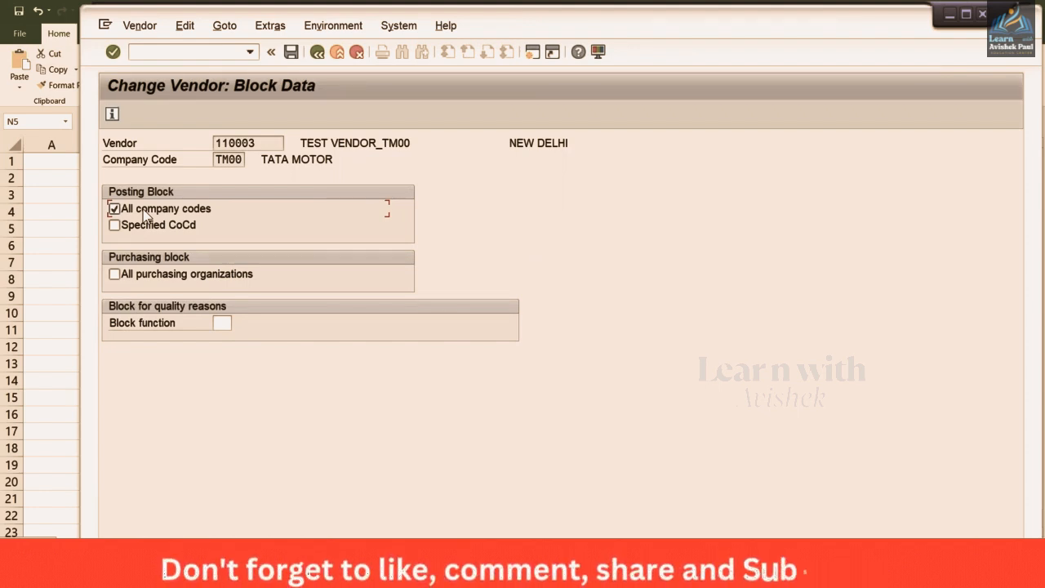
left_click(150, 226)
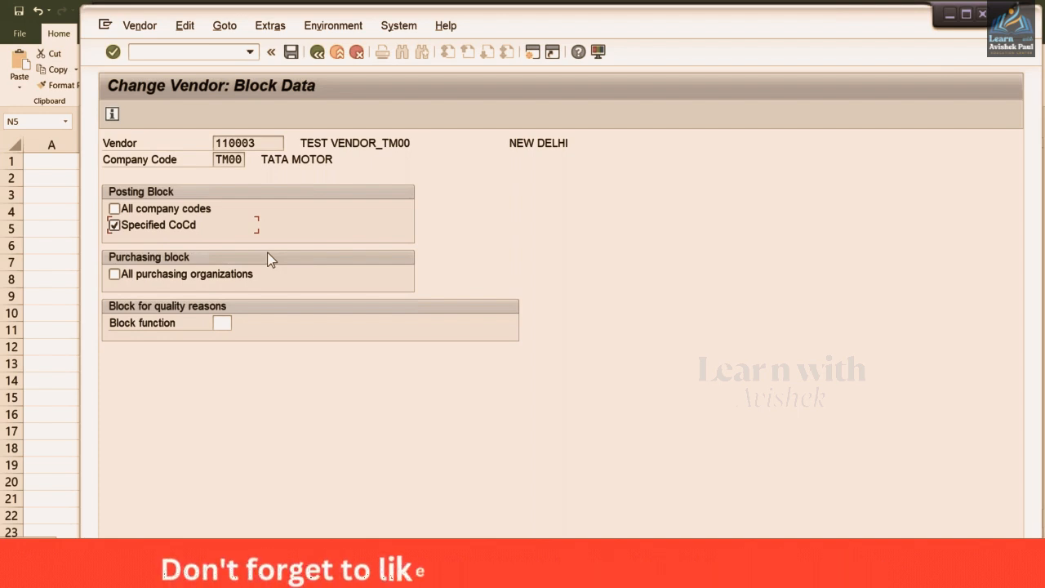
left_click(155, 227)
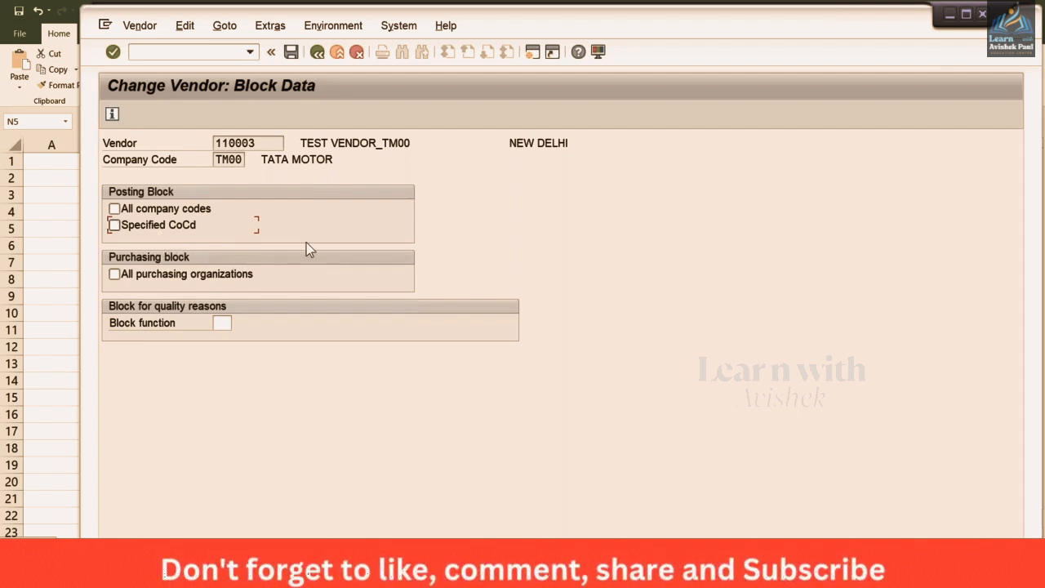
left_click(318, 54)
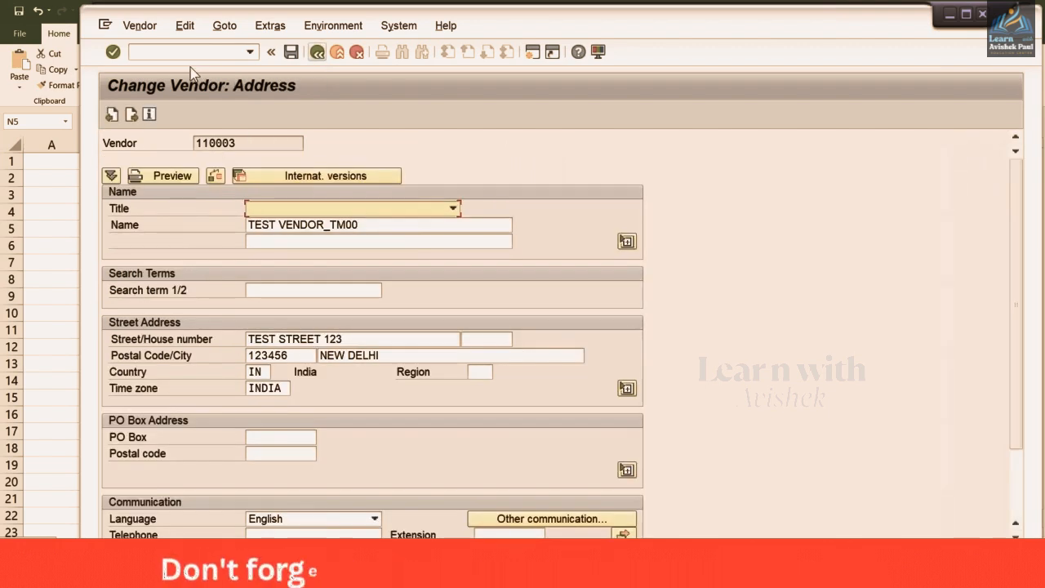
Run /NXK05 to show vendor 110003's Block/Unblock details for TM00
left_click(189, 54)
type("/N")
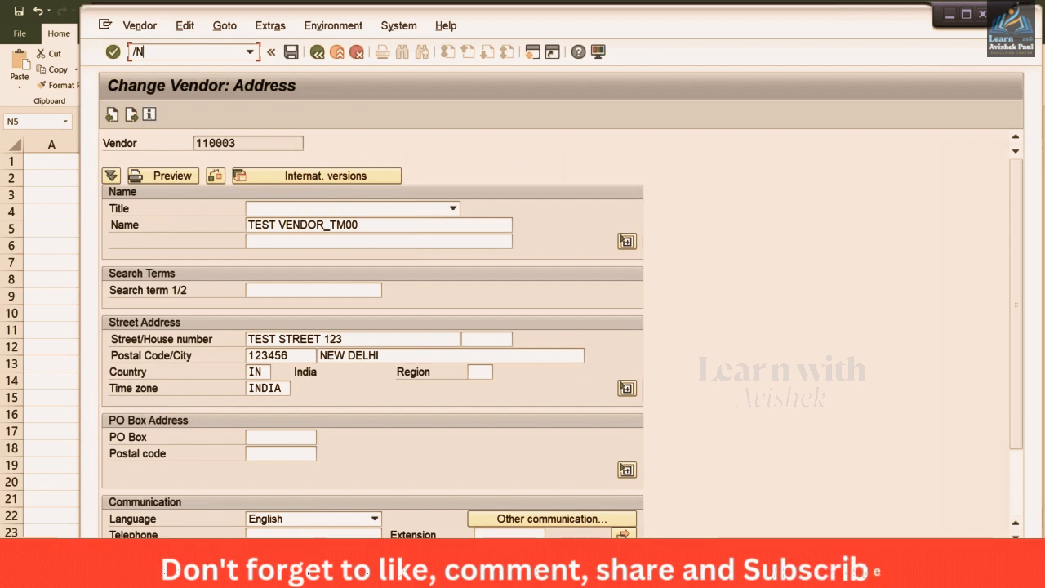
type("XK05")
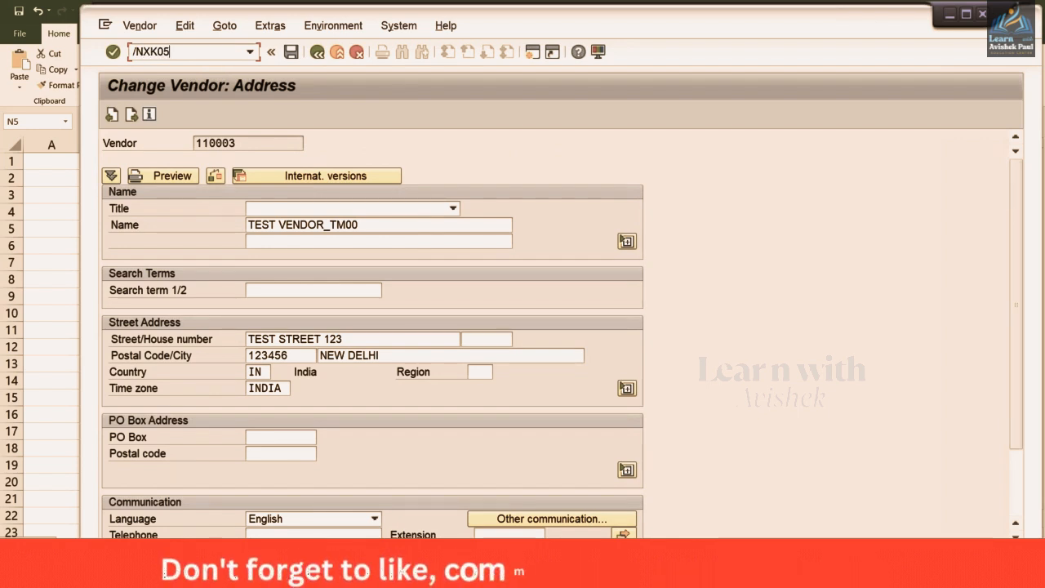
key("Return")
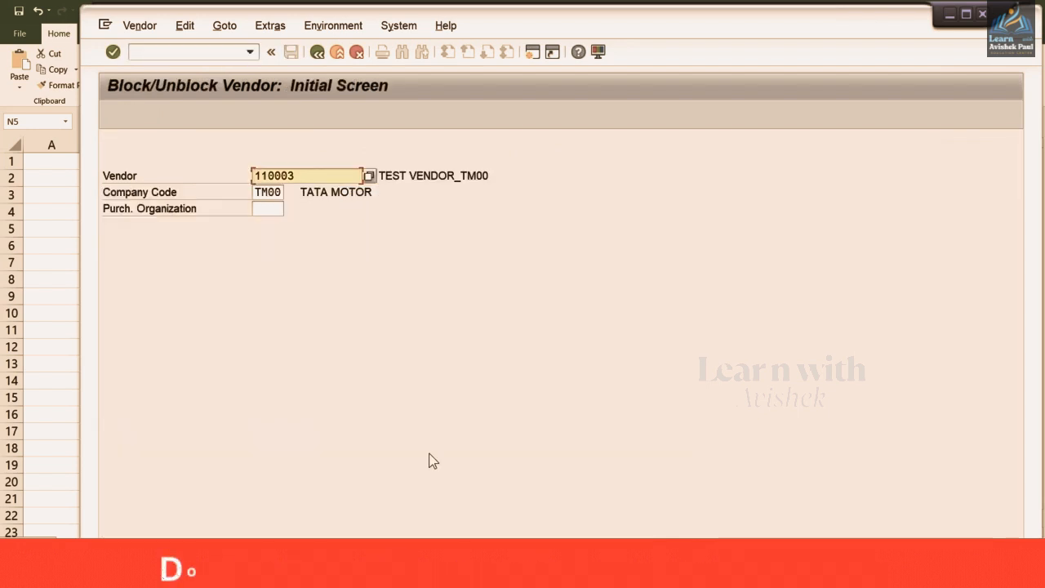
key("Return")
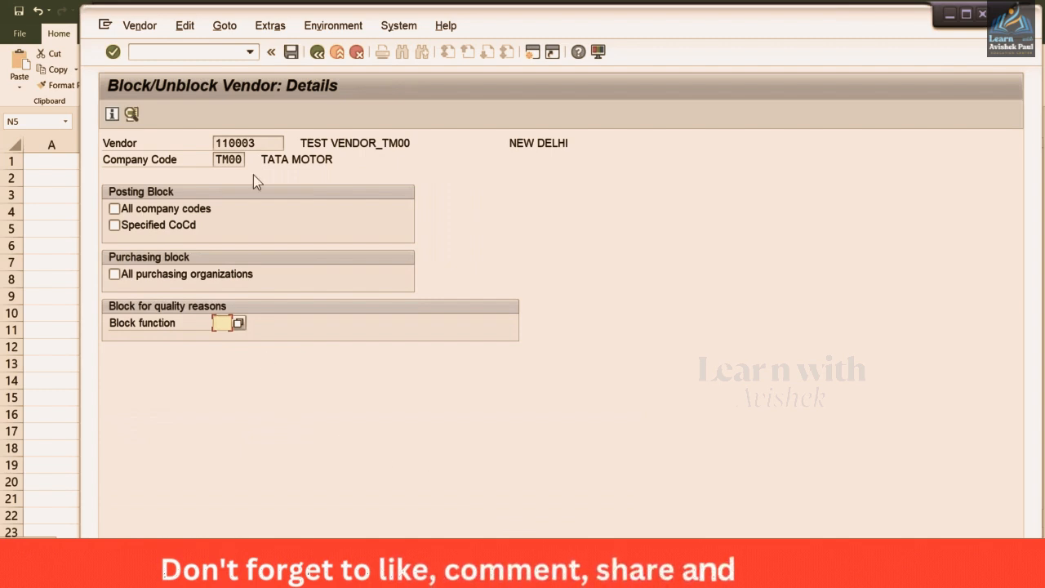